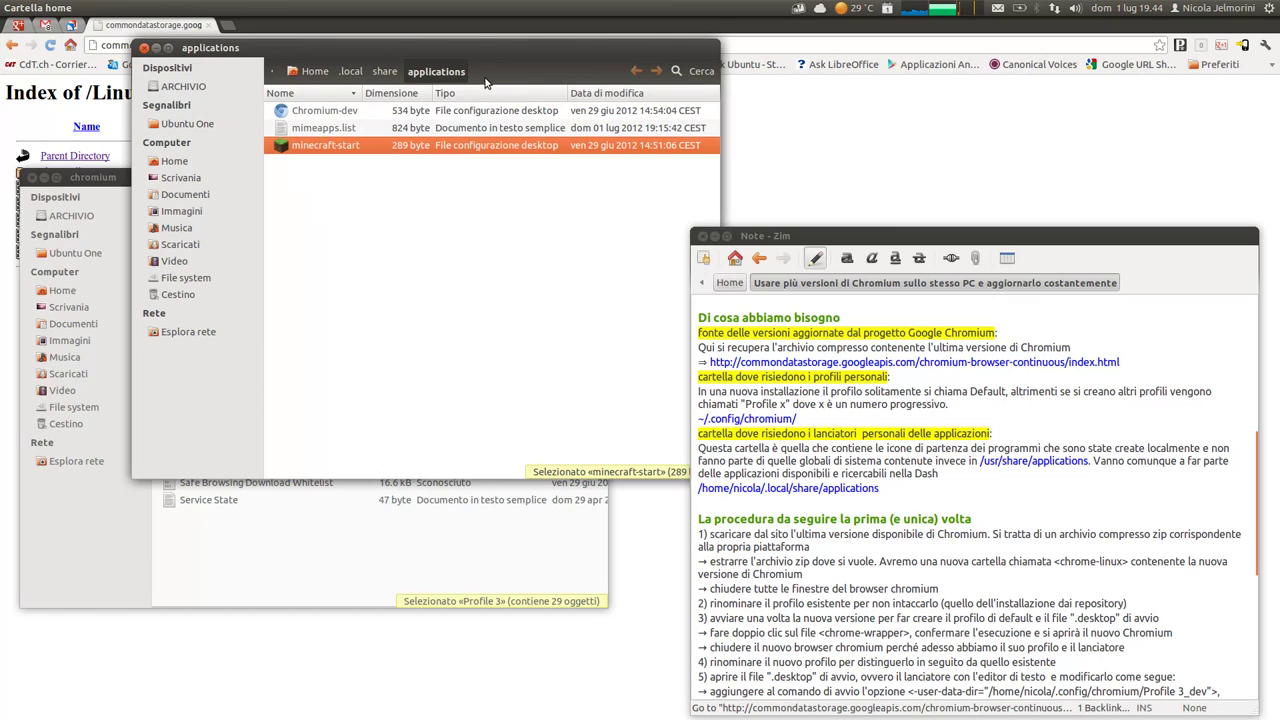
# Step: Search the Dash for "min" to find the minecraft-start launcher, close the search and select minecraft-start in the applications folder
pyautogui.click(377, 269)
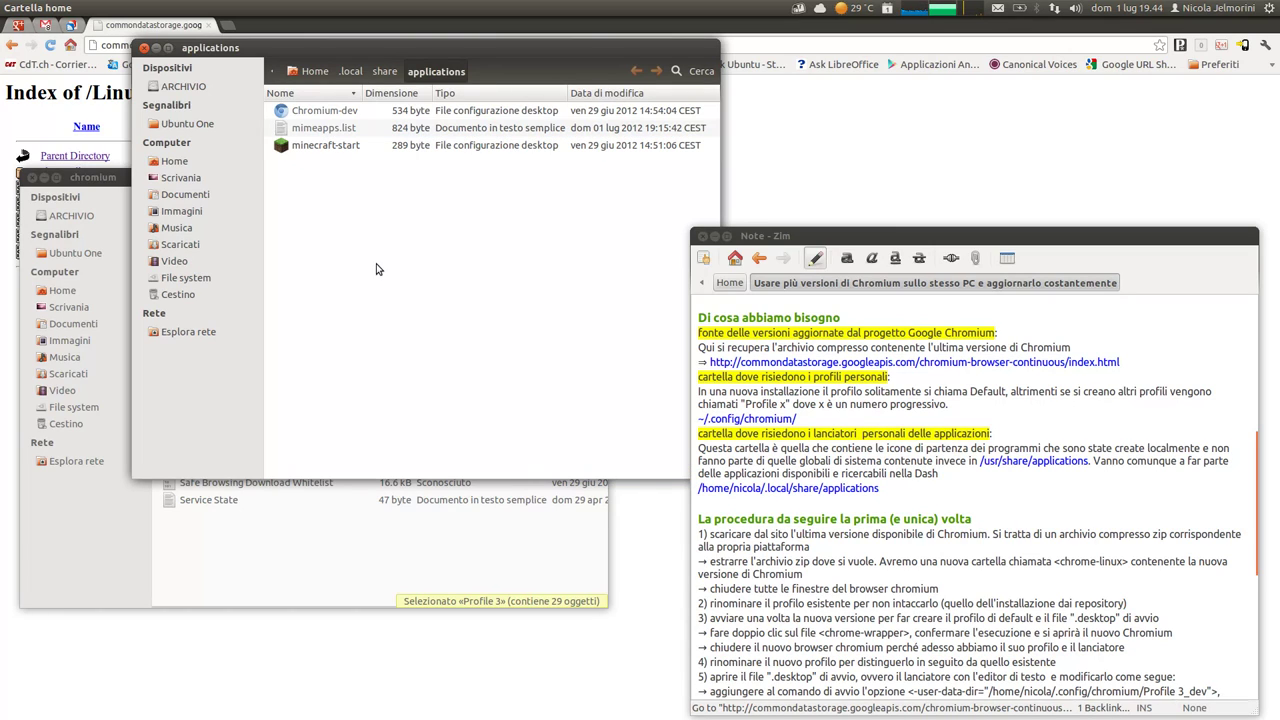
pyautogui.press('super')
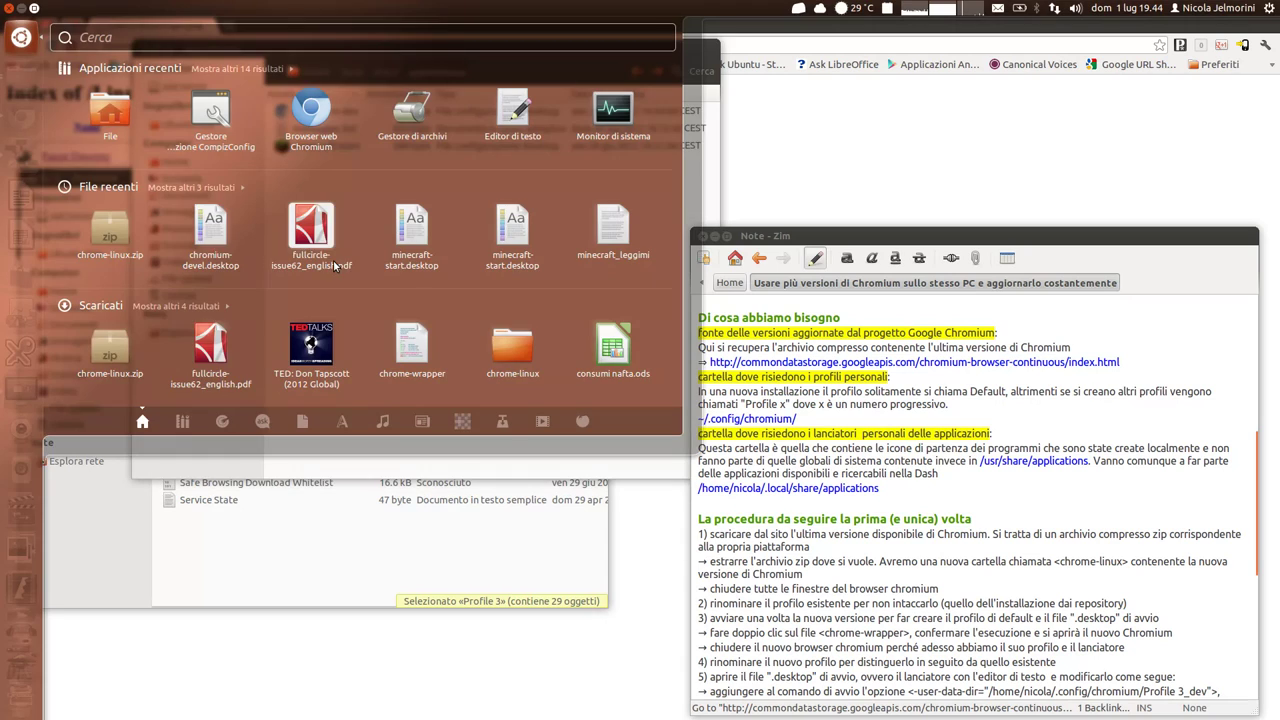
pyautogui.click(180, 422)
pyautogui.write('min')
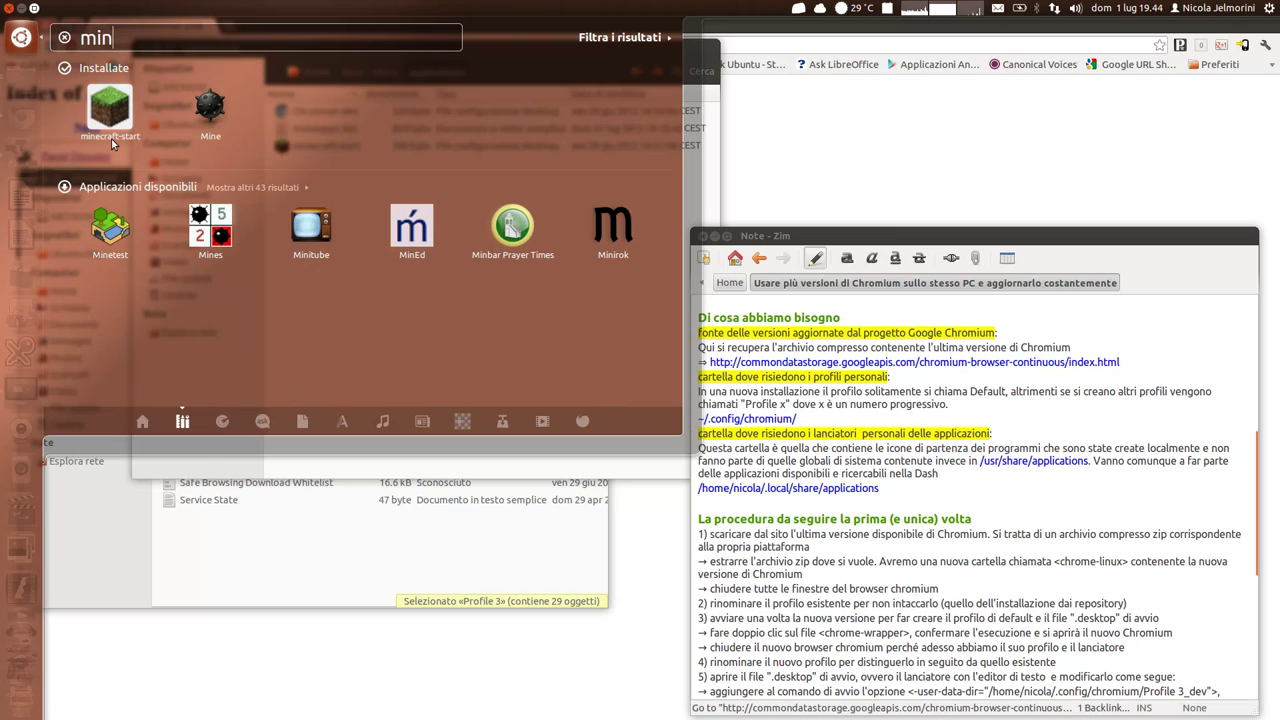
pyautogui.click(148, 166)
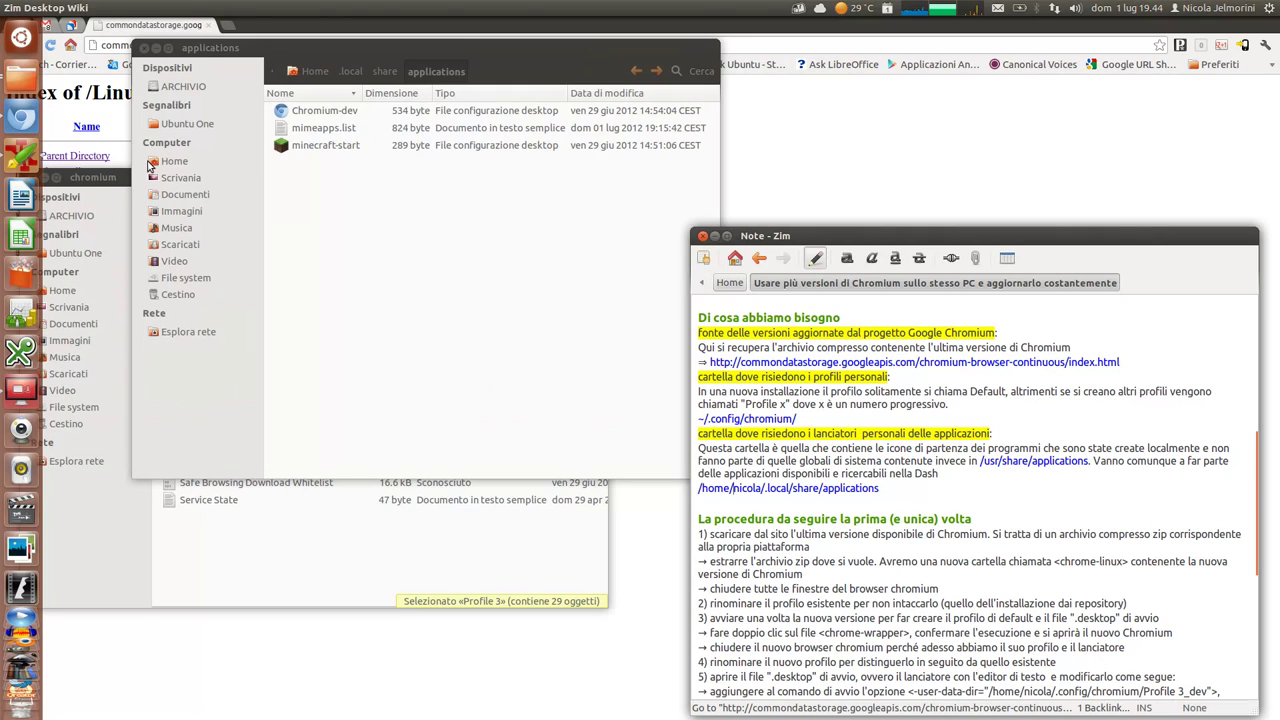
pyautogui.click(348, 145)
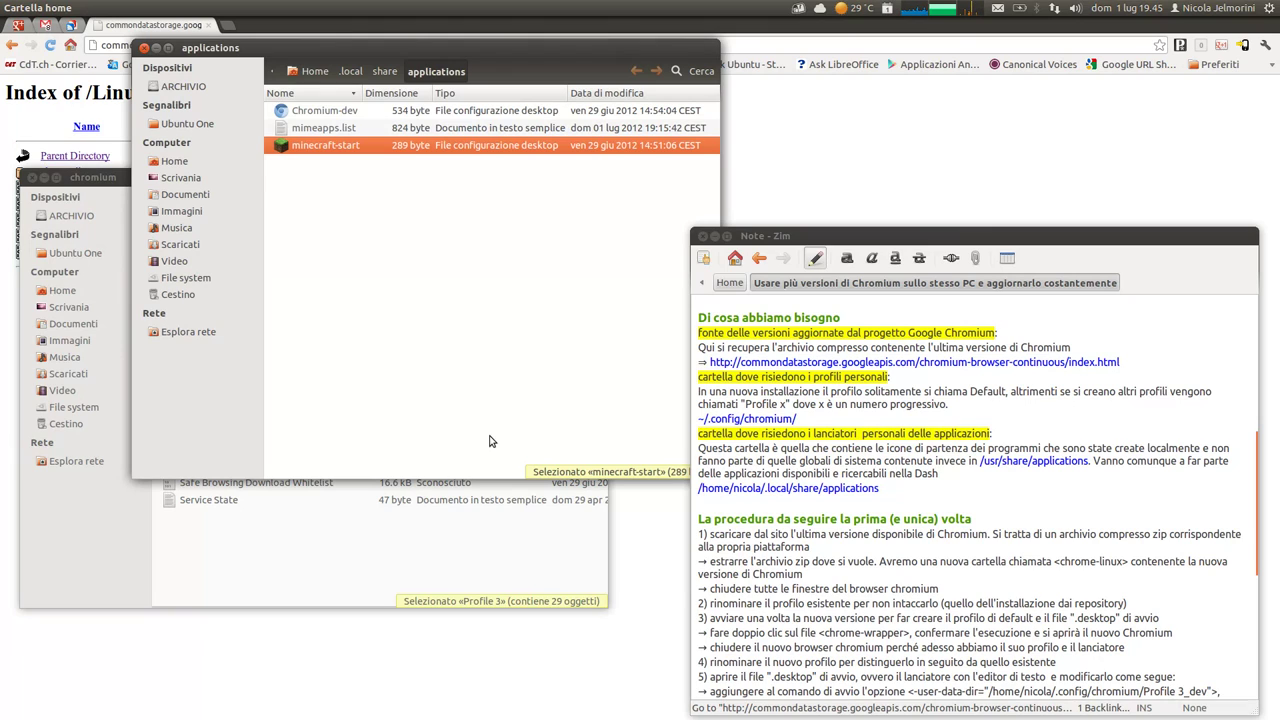
# Step: Review the first-time procedure in the Zim notes, highlighting the sentence about the zip archive matching the platform
pyautogui.click(911, 489)
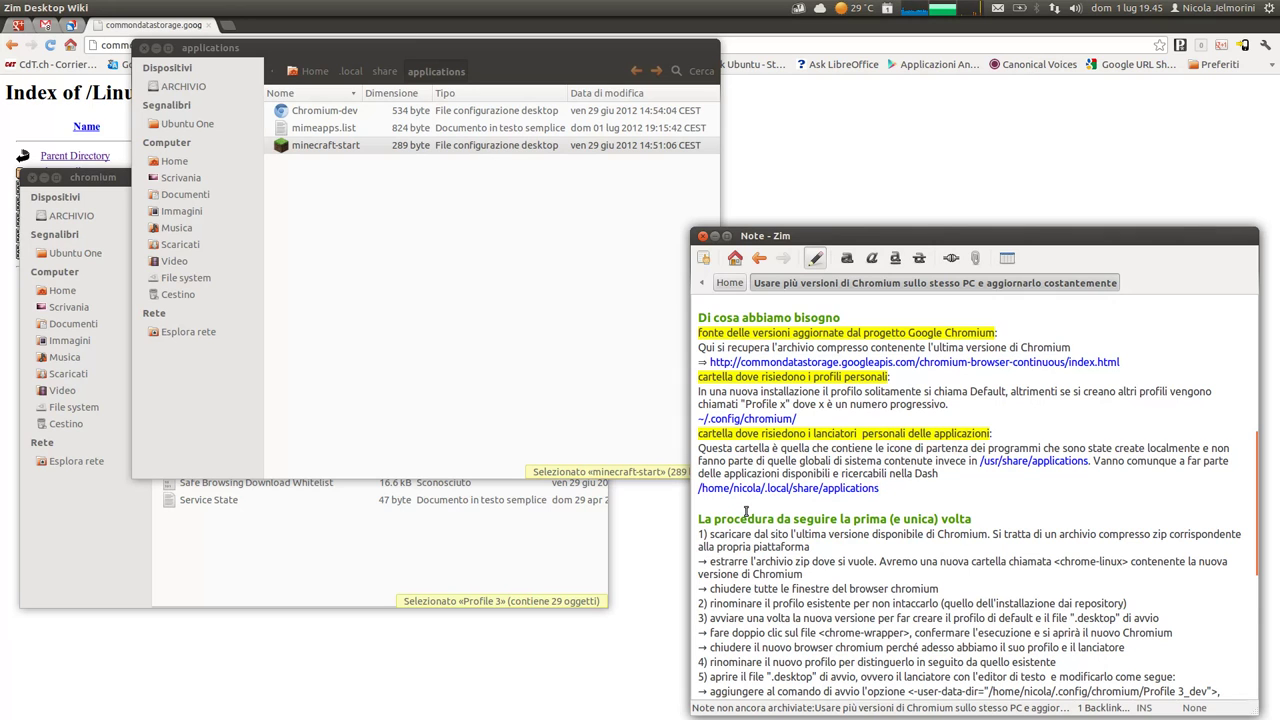
pyautogui.scroll(-2, 746, 512)
pyautogui.scroll(-2, 746, 512)
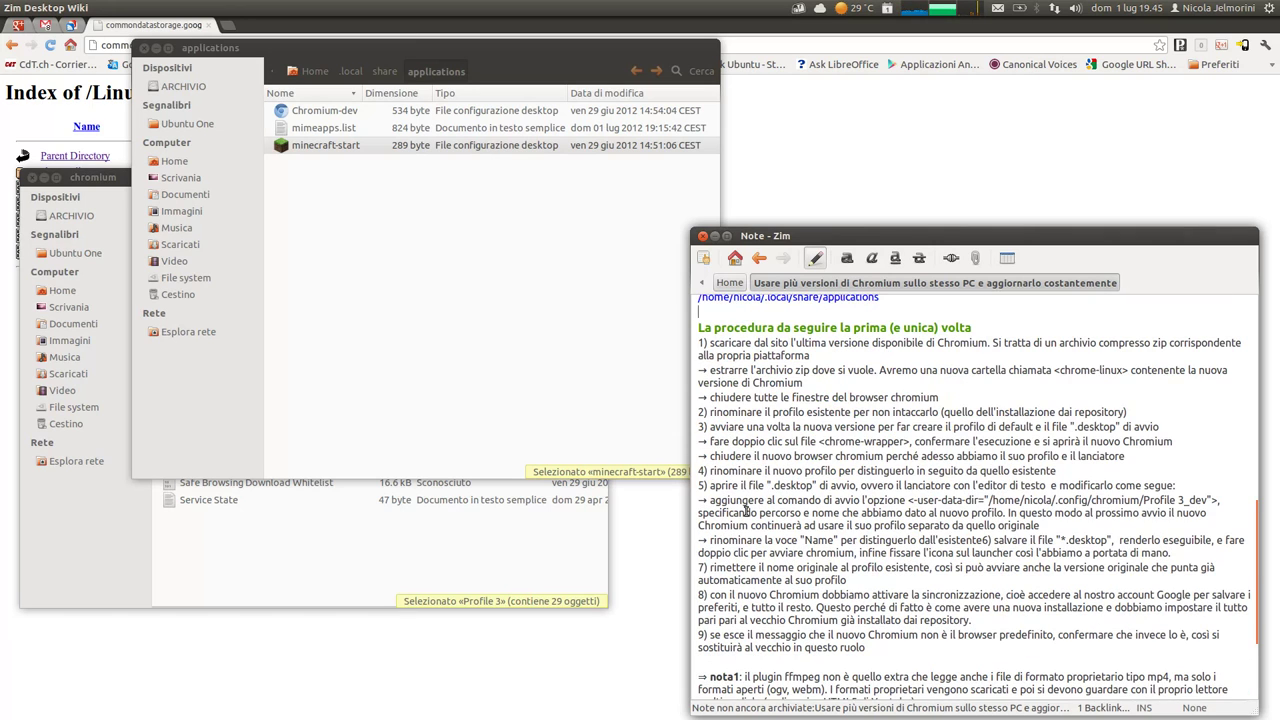
pyautogui.scroll(-1, 746, 512)
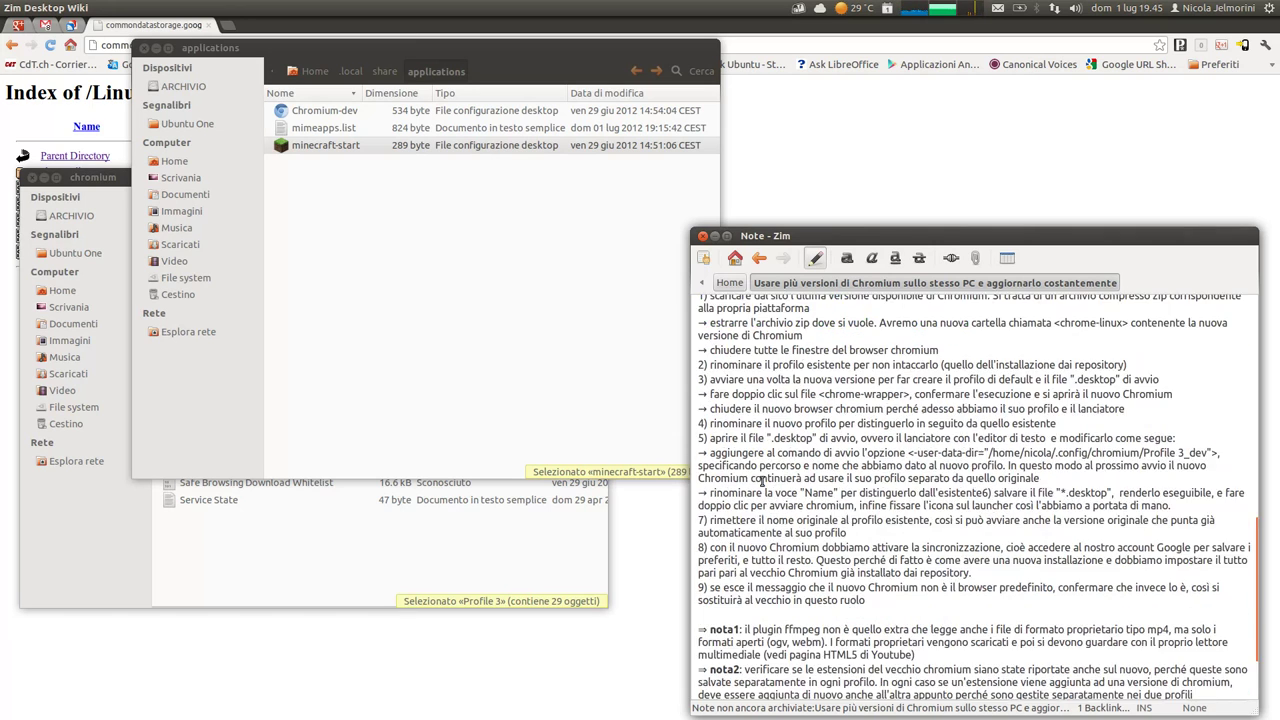
pyautogui.scroll(1, 760, 477)
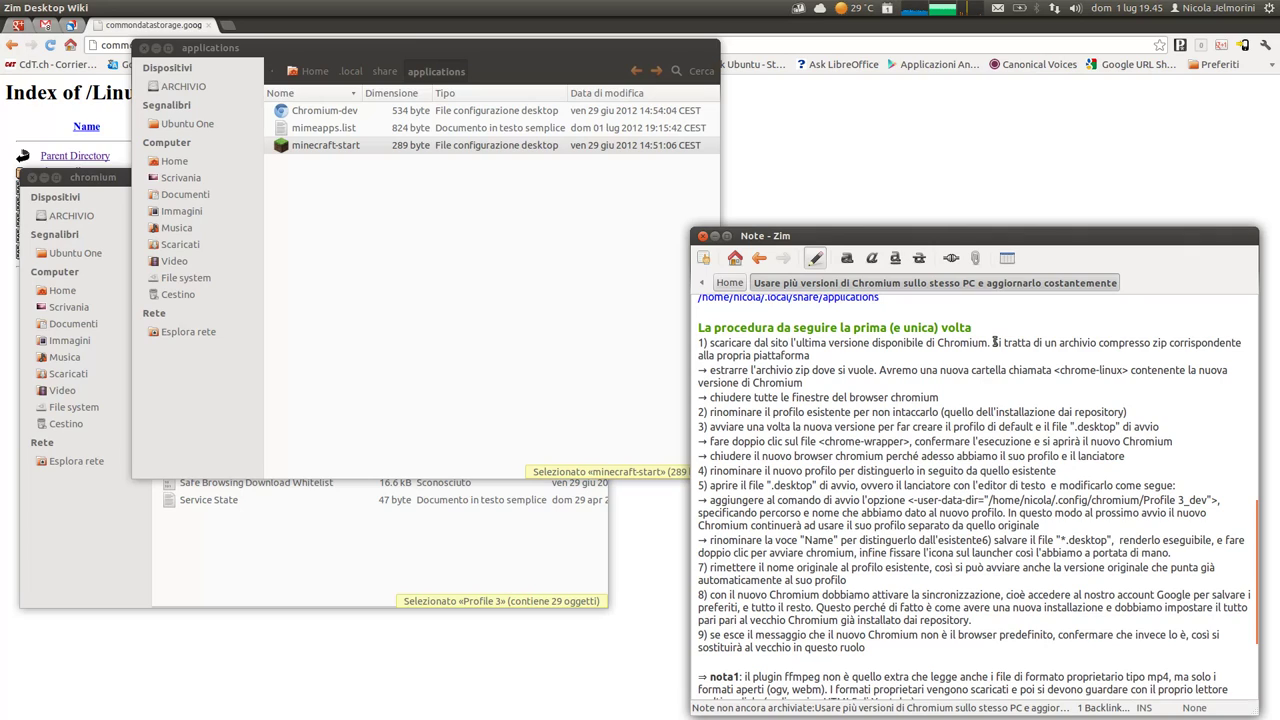
pyautogui.moveTo(993, 342); pyautogui.dragTo(1003, 352)
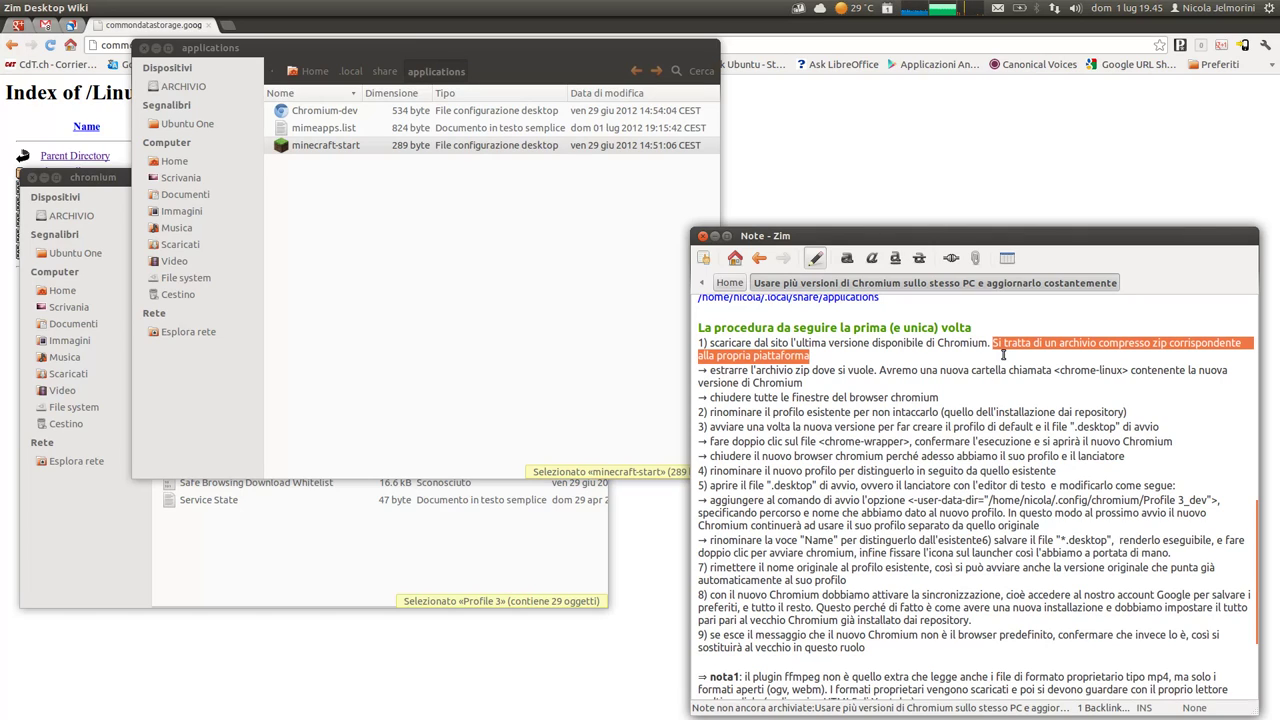
pyautogui.click(840, 387)
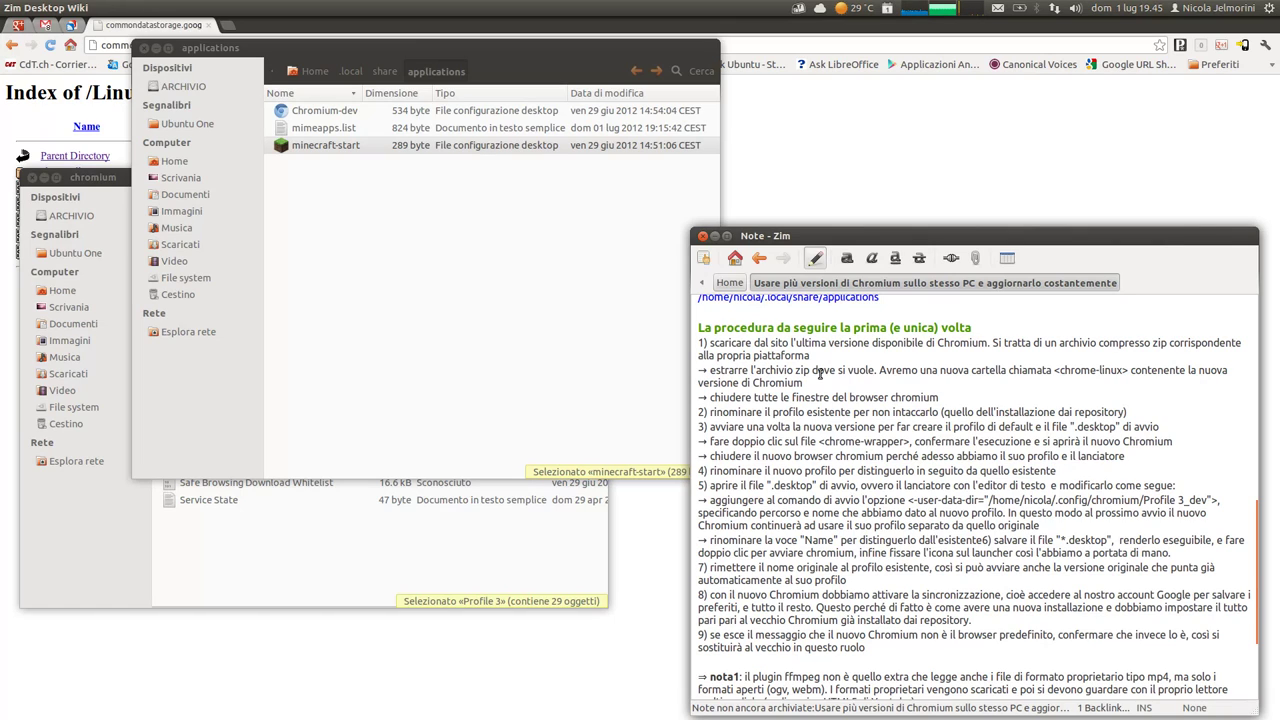
# Step: Switch to the Chromium download index and highlight the platform name Linux_x64 in the page heading
pyautogui.click(115, 26)
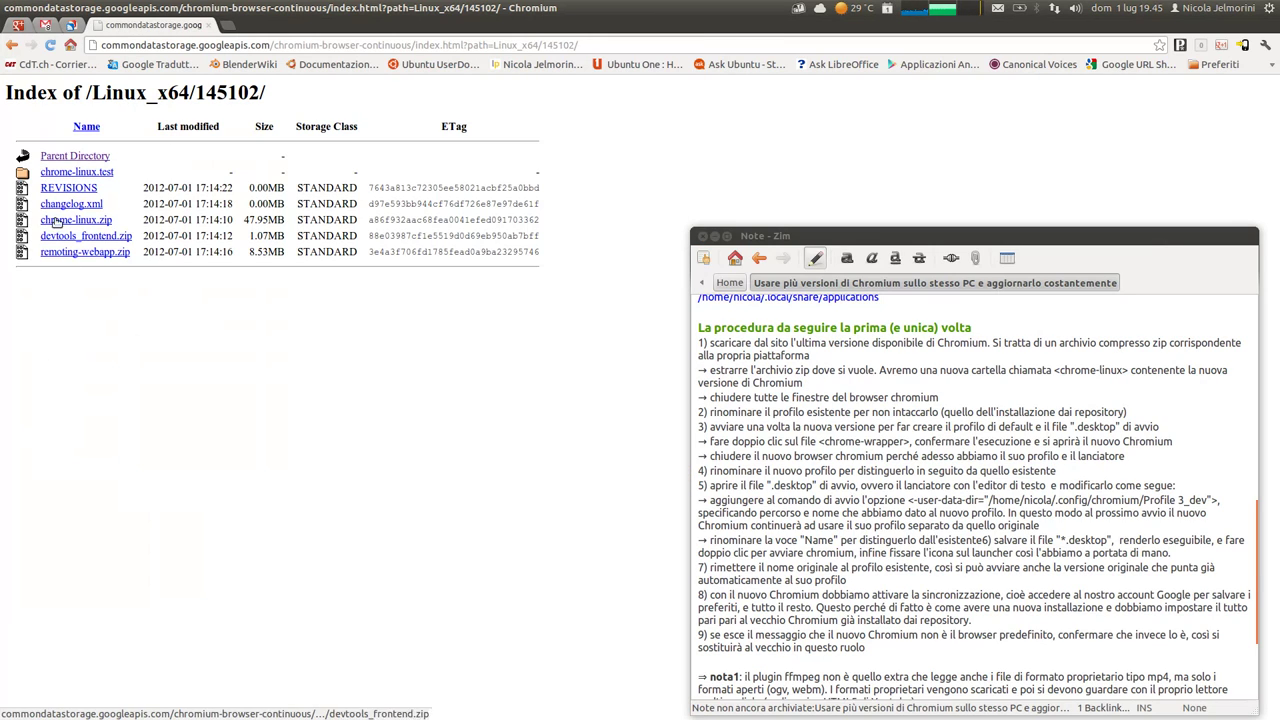
pyautogui.moveTo(93, 92); pyautogui.dragTo(188, 92)
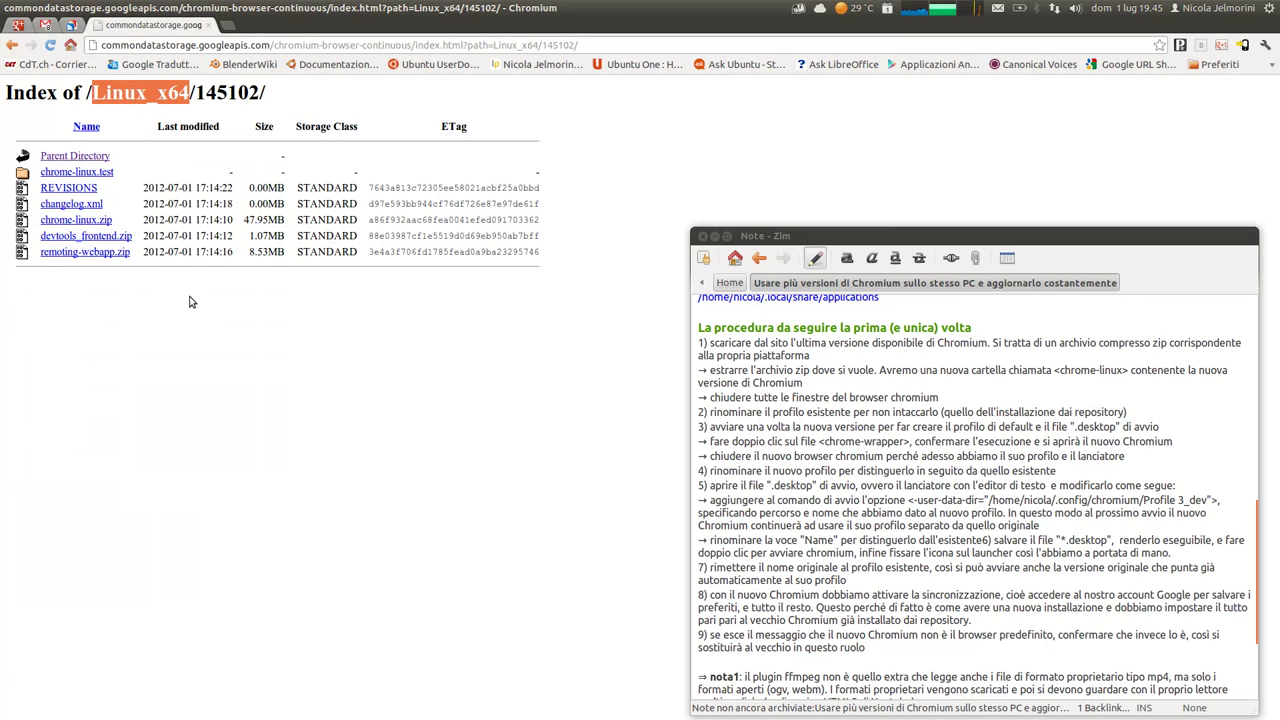
pyautogui.click(108, 287)
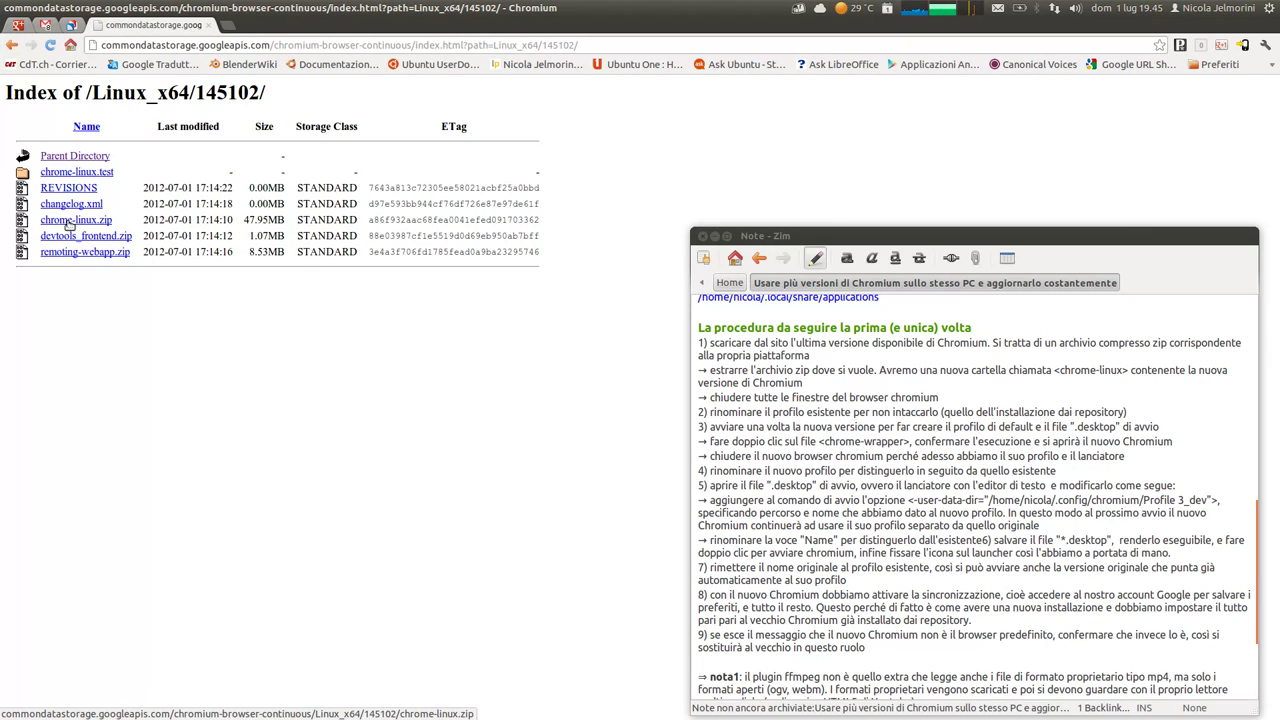
# Step: Open the Scaricati folder in a new file manager window, move the window clear of the notes and select chrome-linux.zip
pyautogui.moveTo(4, 262)
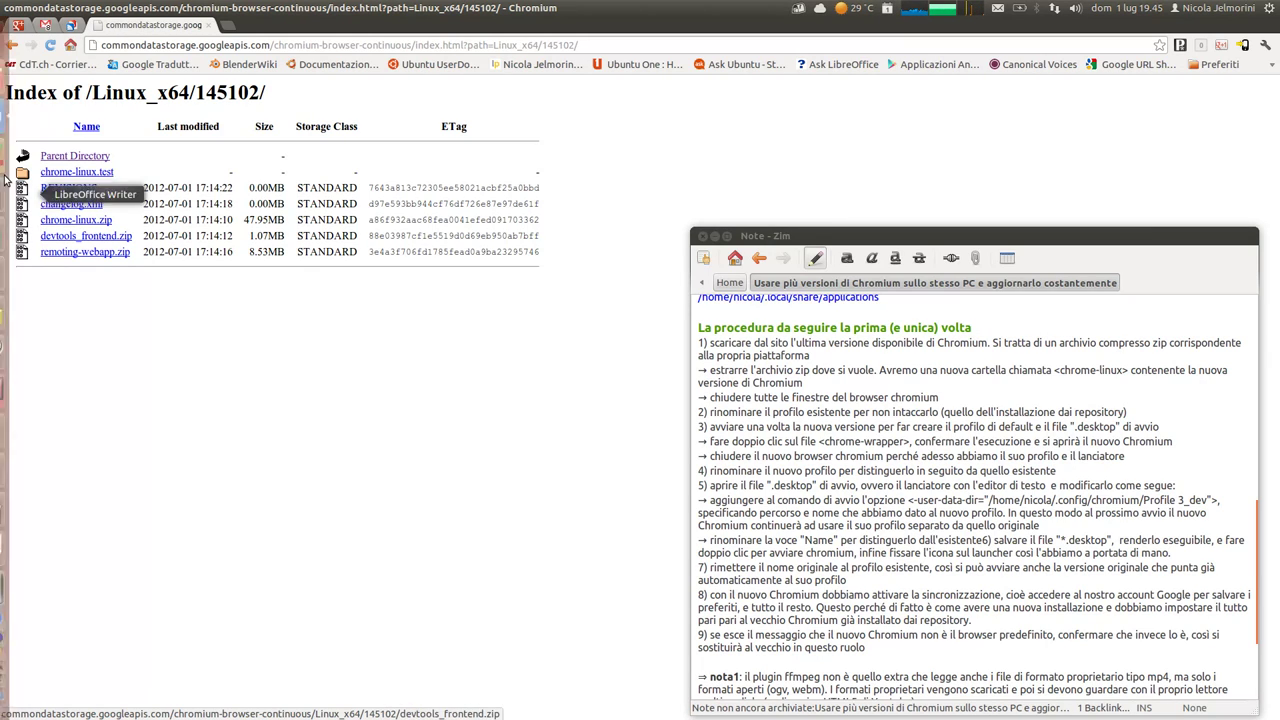
pyautogui.rightClick(20, 77)
pyautogui.click(83, 126)
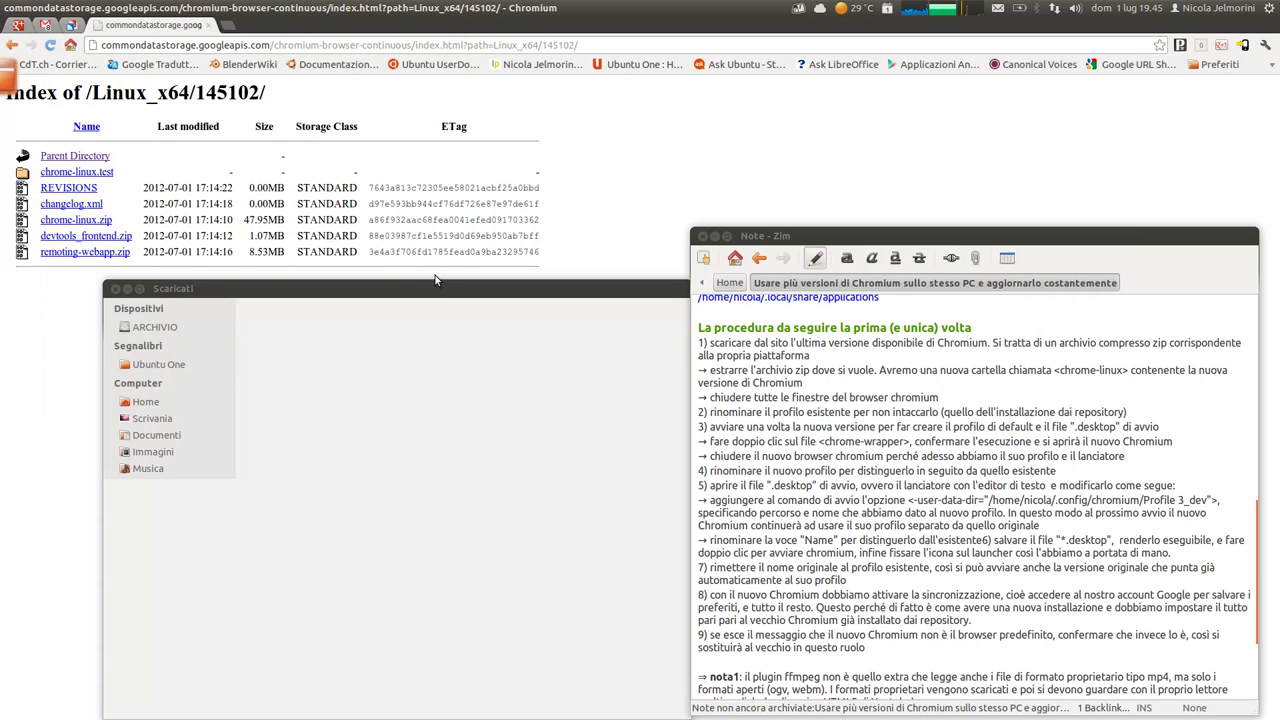
pyautogui.moveTo(439, 284); pyautogui.dragTo(352, 254)
pyautogui.click(186, 433)
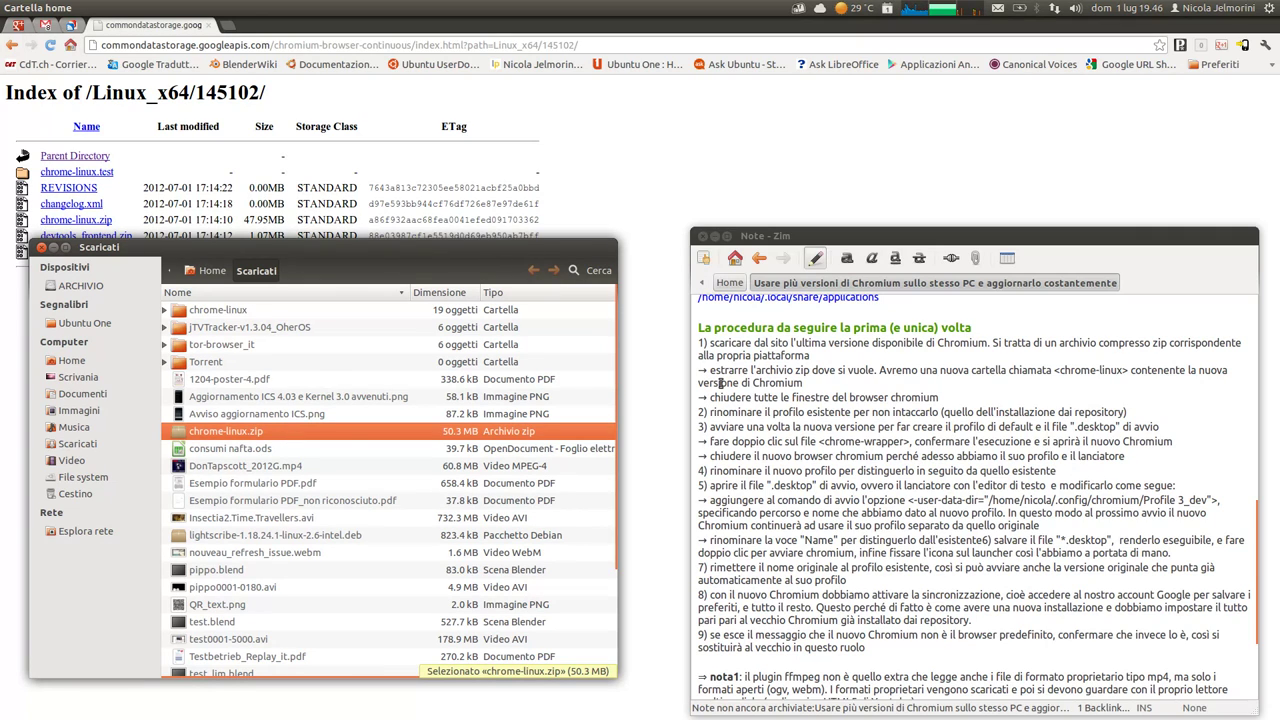
# Step: Examine the archive-extraction instruction in the Zim notes and compare the first-time procedure with the procedure for successive updates
pyautogui.moveTo(802, 383); pyautogui.dragTo(694, 371)
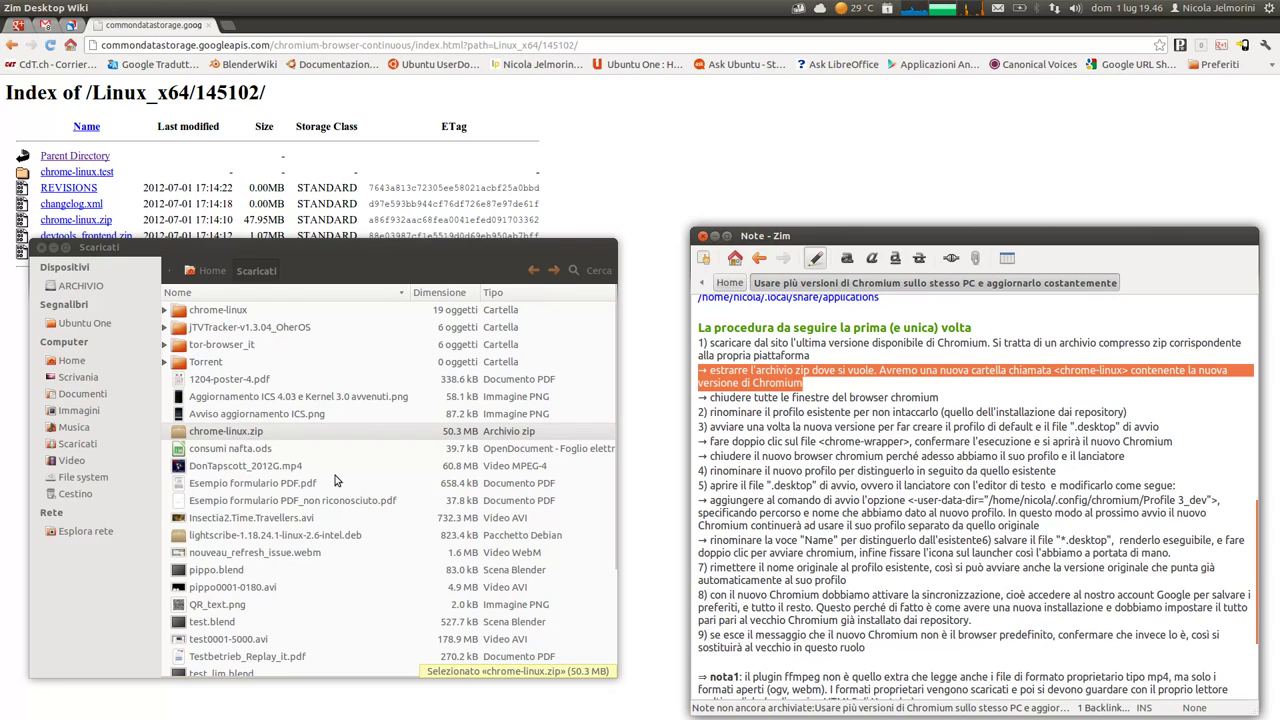
pyautogui.click(176, 433)
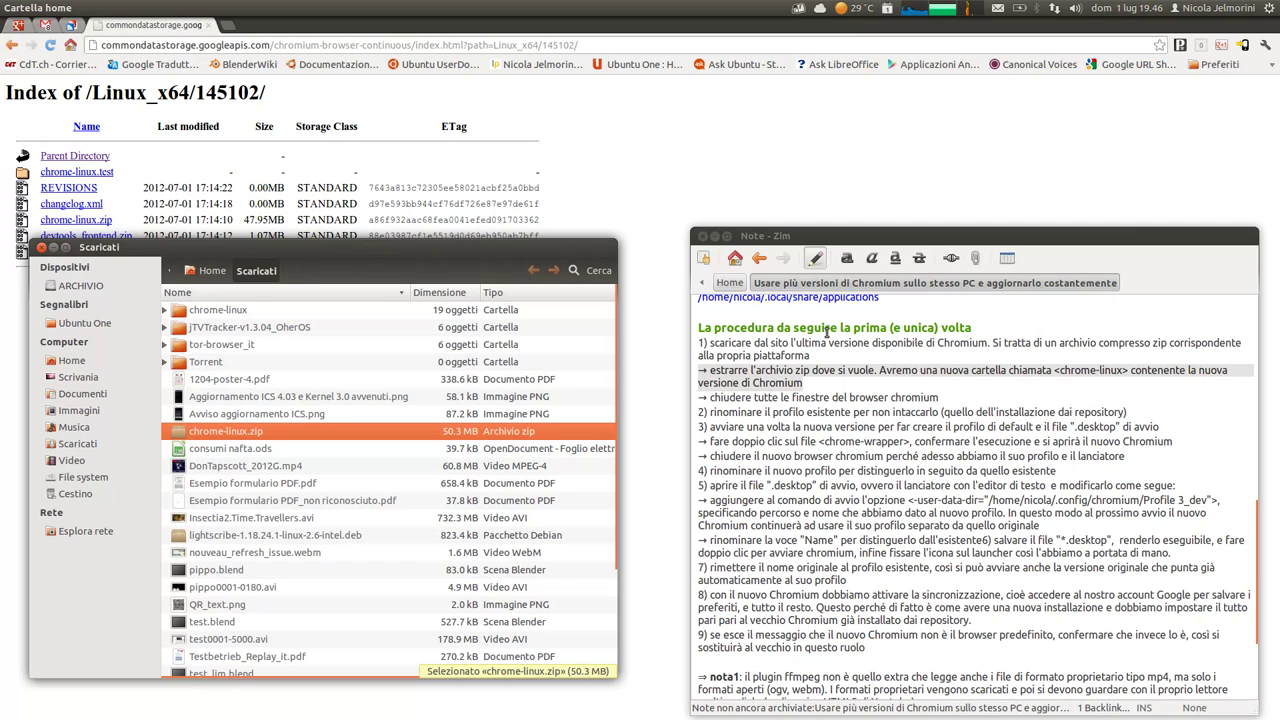
pyautogui.moveTo(838, 328); pyautogui.dragTo(974, 328)
pyautogui.click(975, 328)
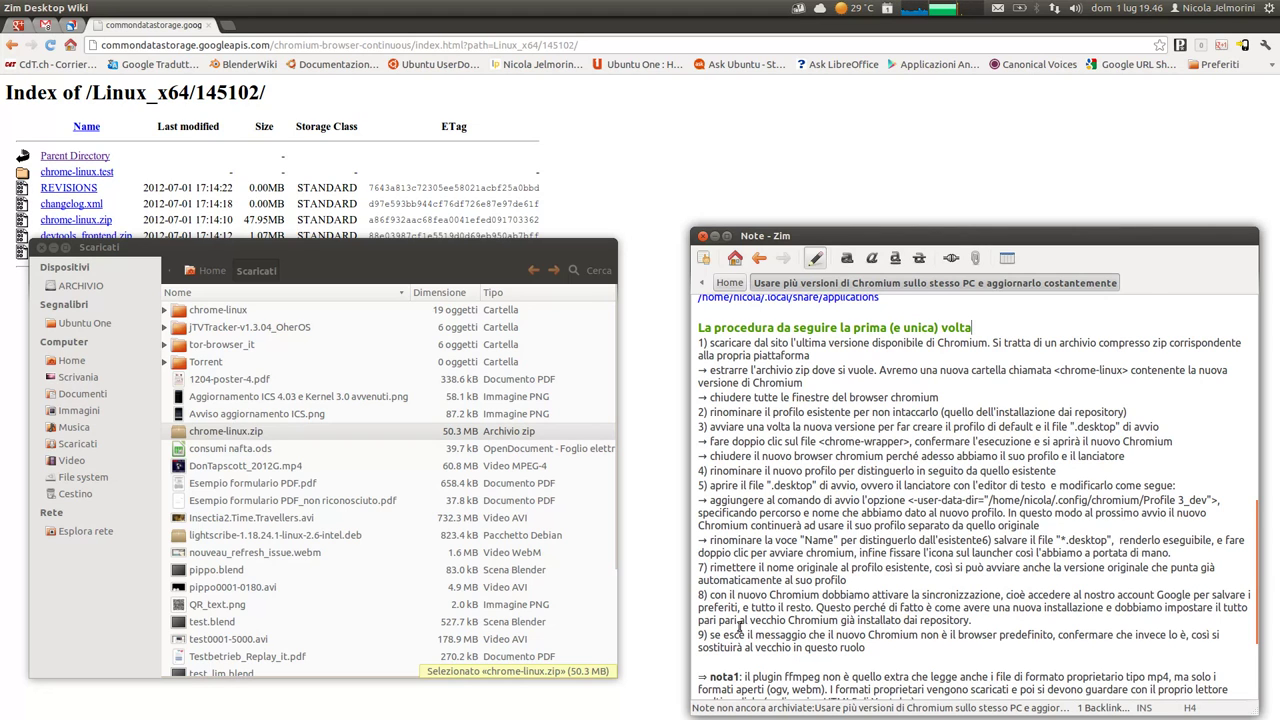
pyautogui.scroll(-3, 740, 627)
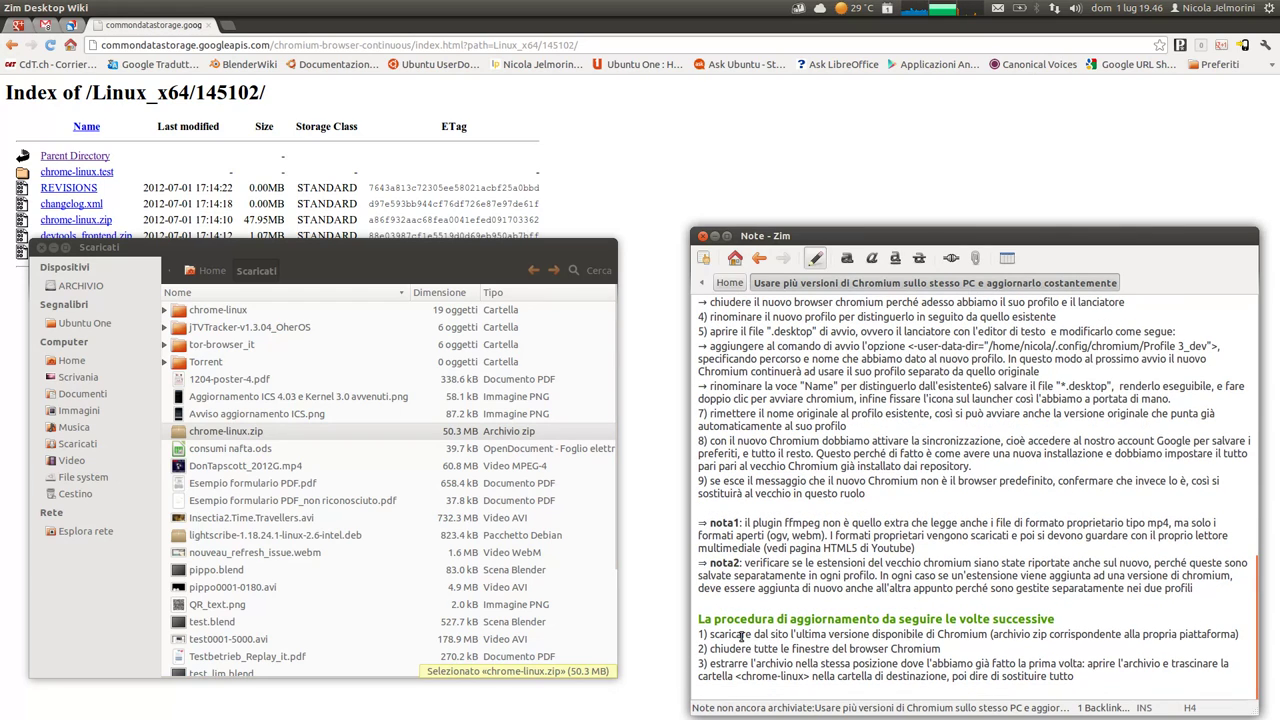
pyautogui.scroll(3, 741, 636)
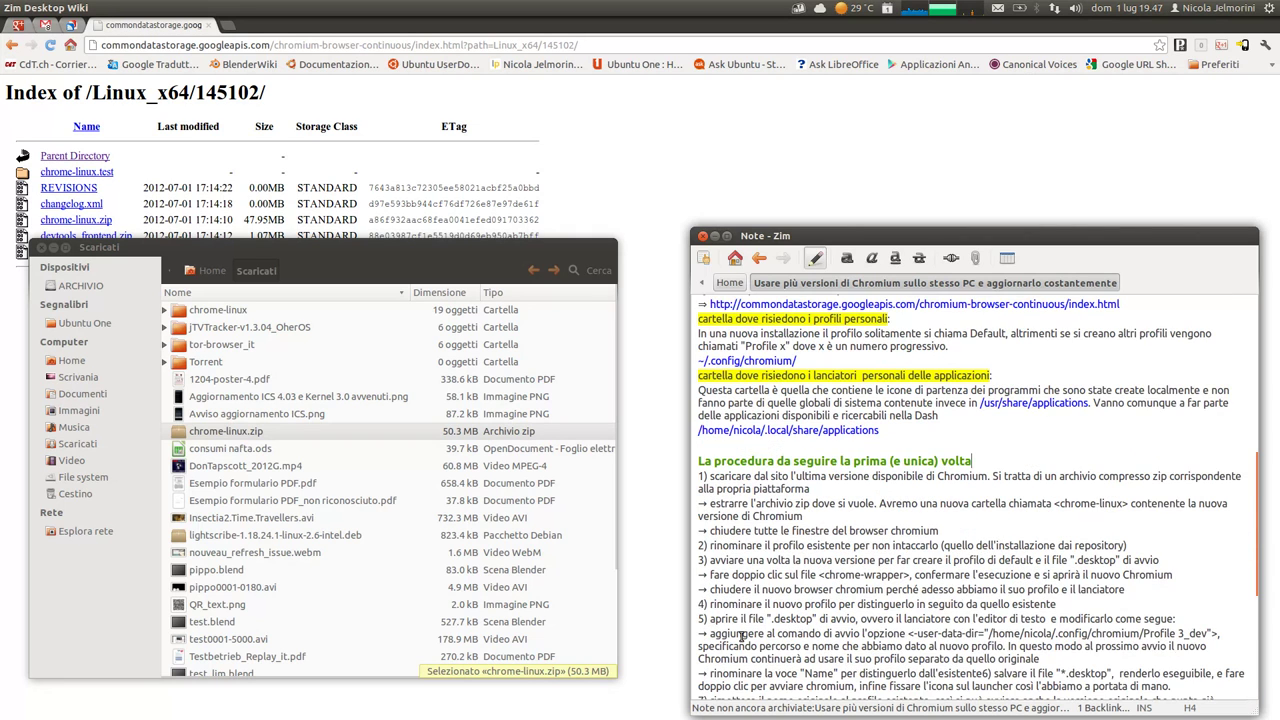
pyautogui.click(708, 331)
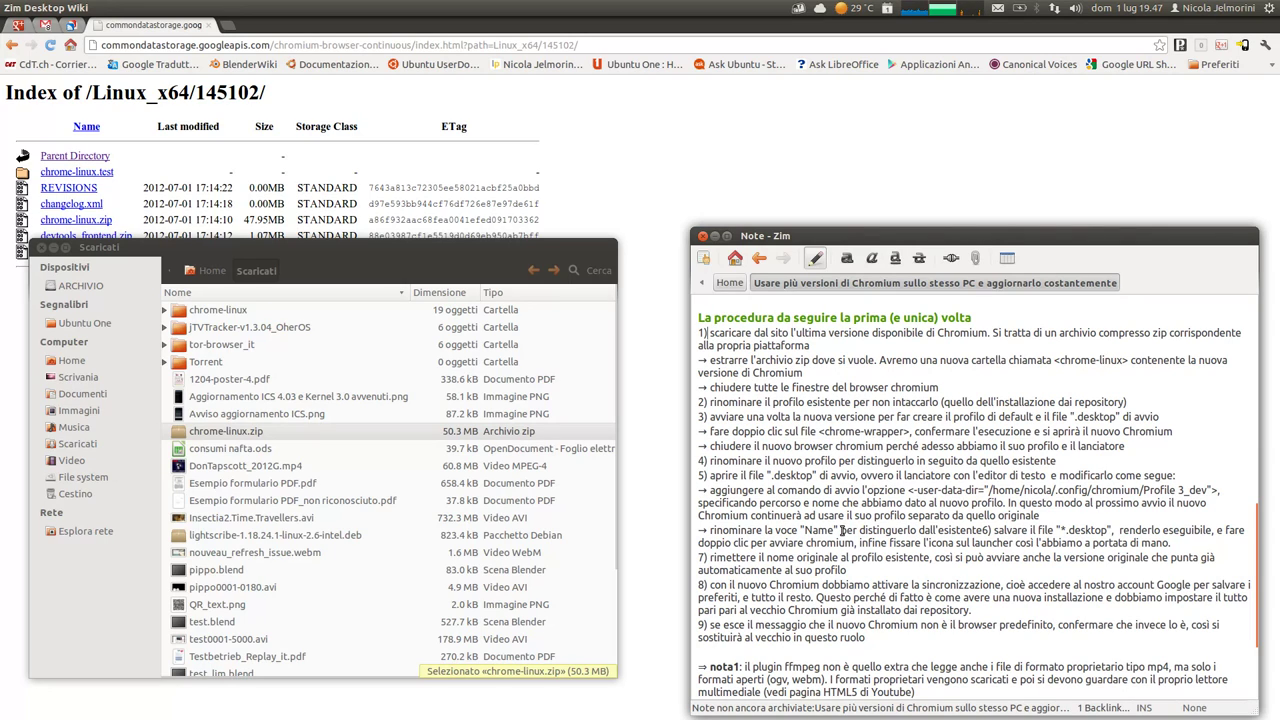
pyautogui.scroll(-3, 851, 566)
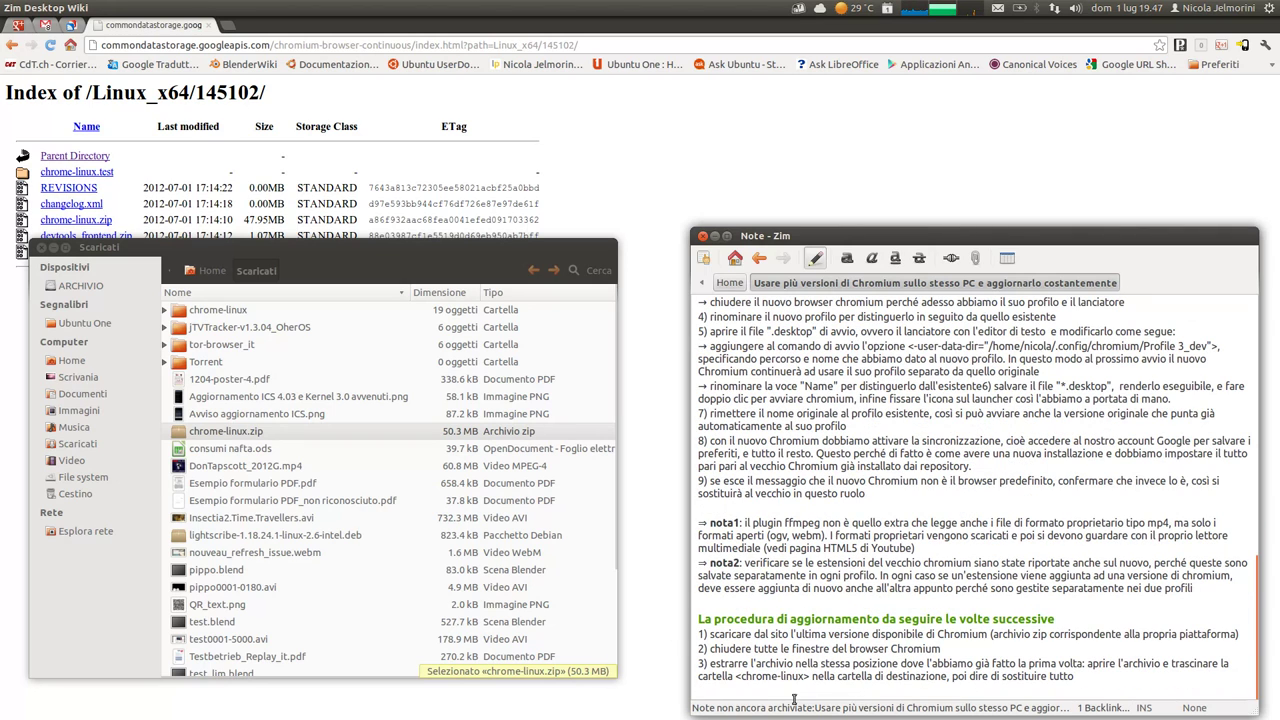
pyautogui.scroll(3, 779, 619)
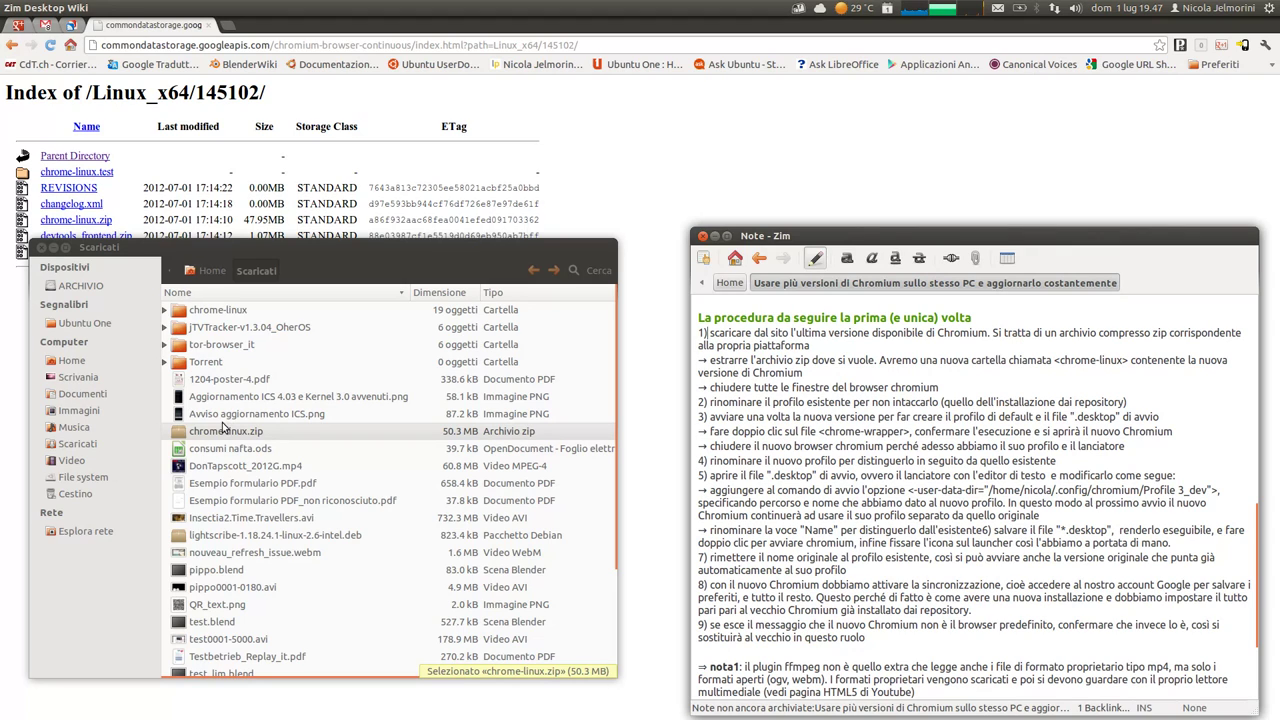
# Step: Look up the Estrai qui option among the actions available for chrome-linux.zip in the Scaricati folder
pyautogui.rightClick(182, 437)
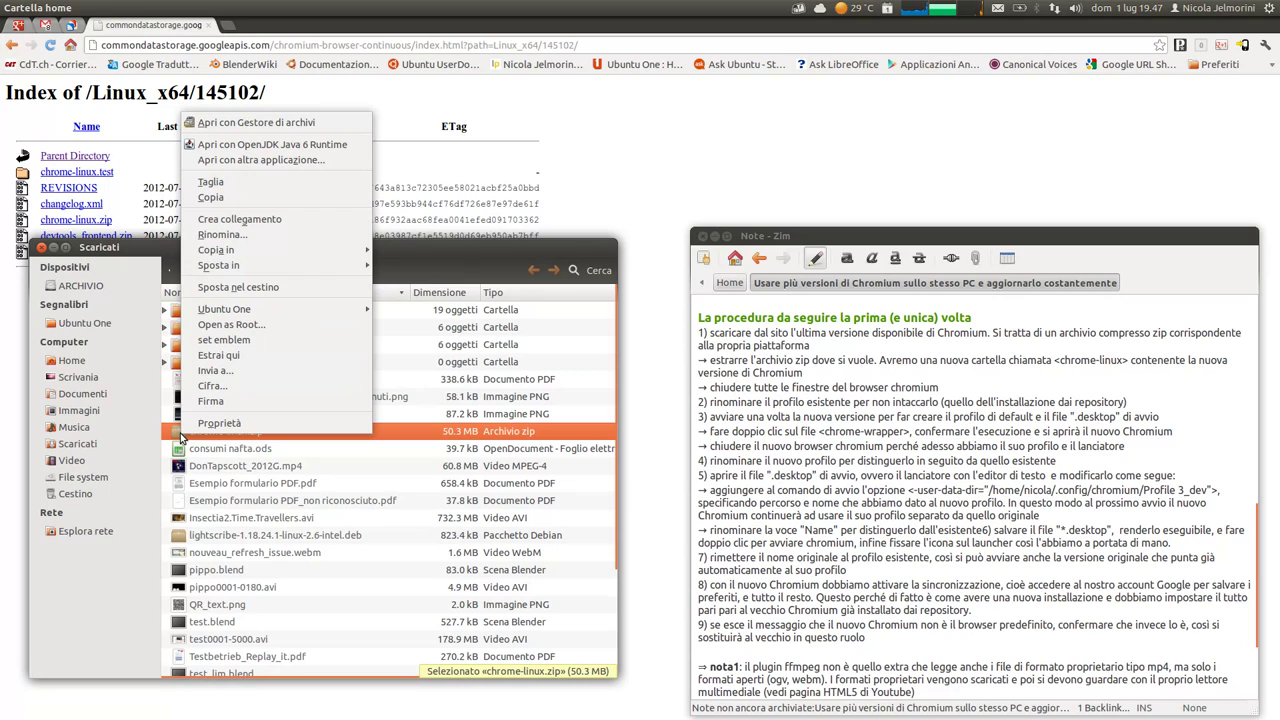
pyautogui.click(445, 244)
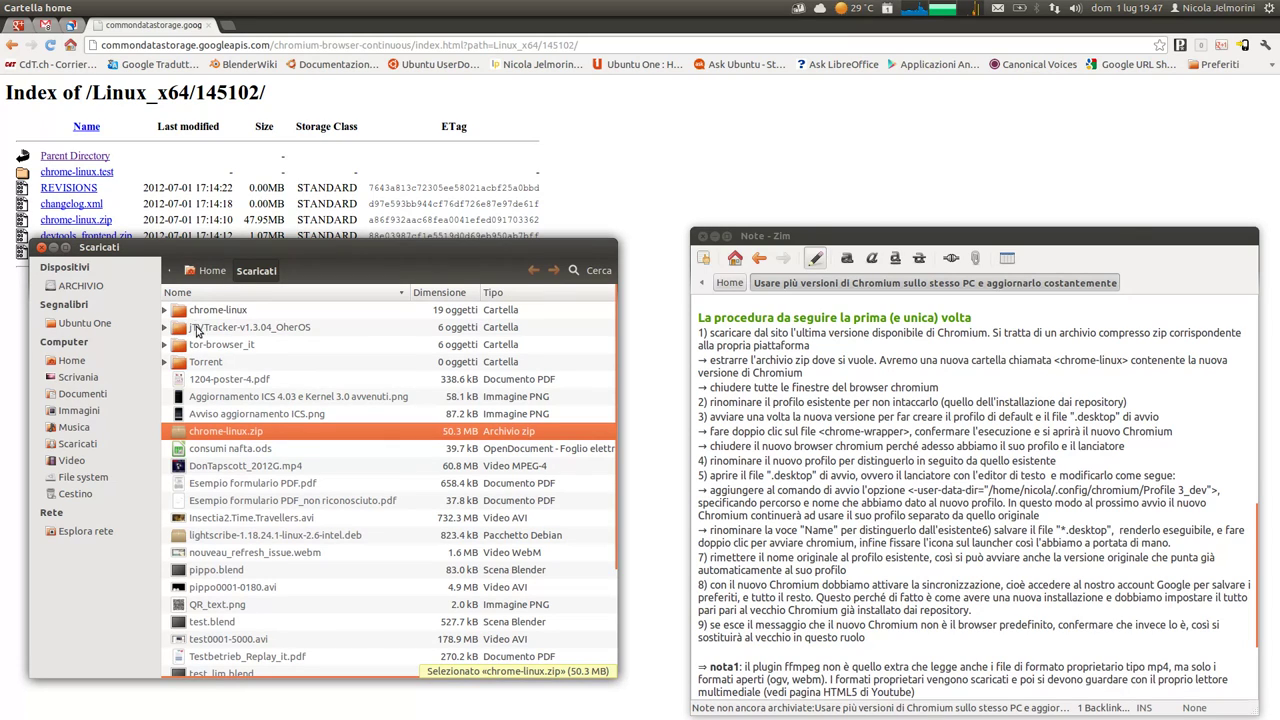
pyautogui.rightClick(221, 434)
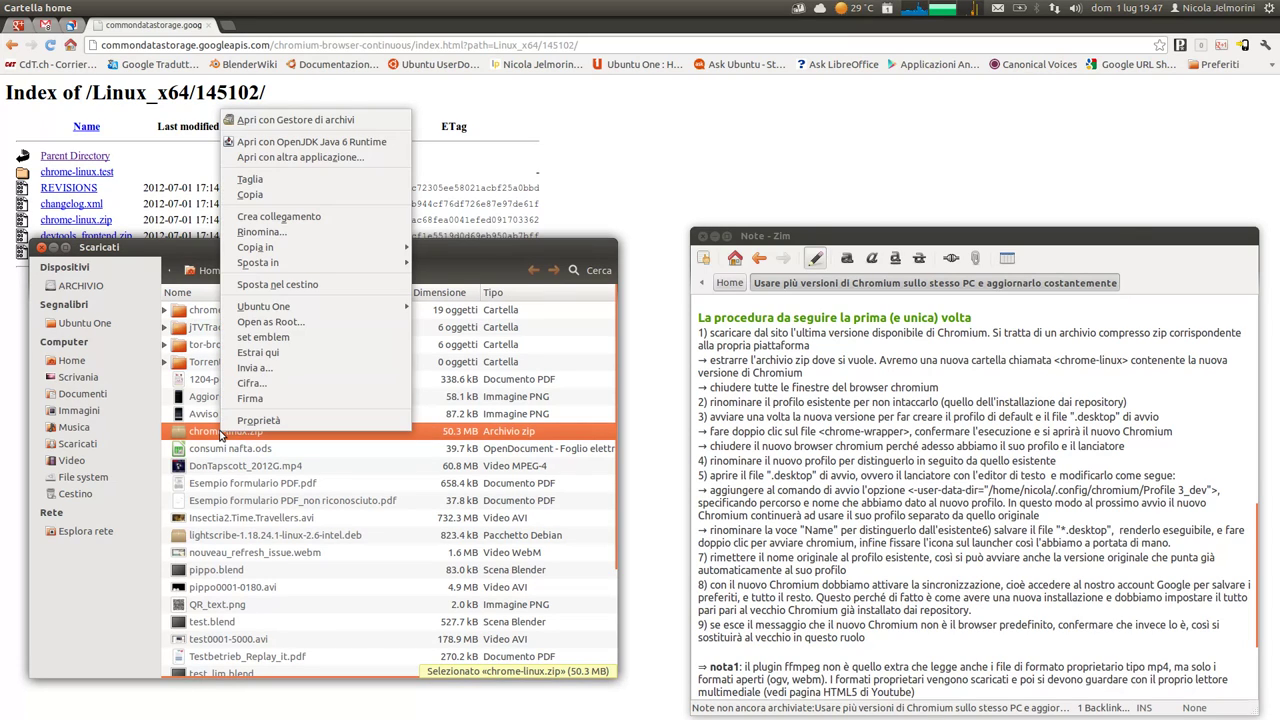
pyautogui.click(288, 358)
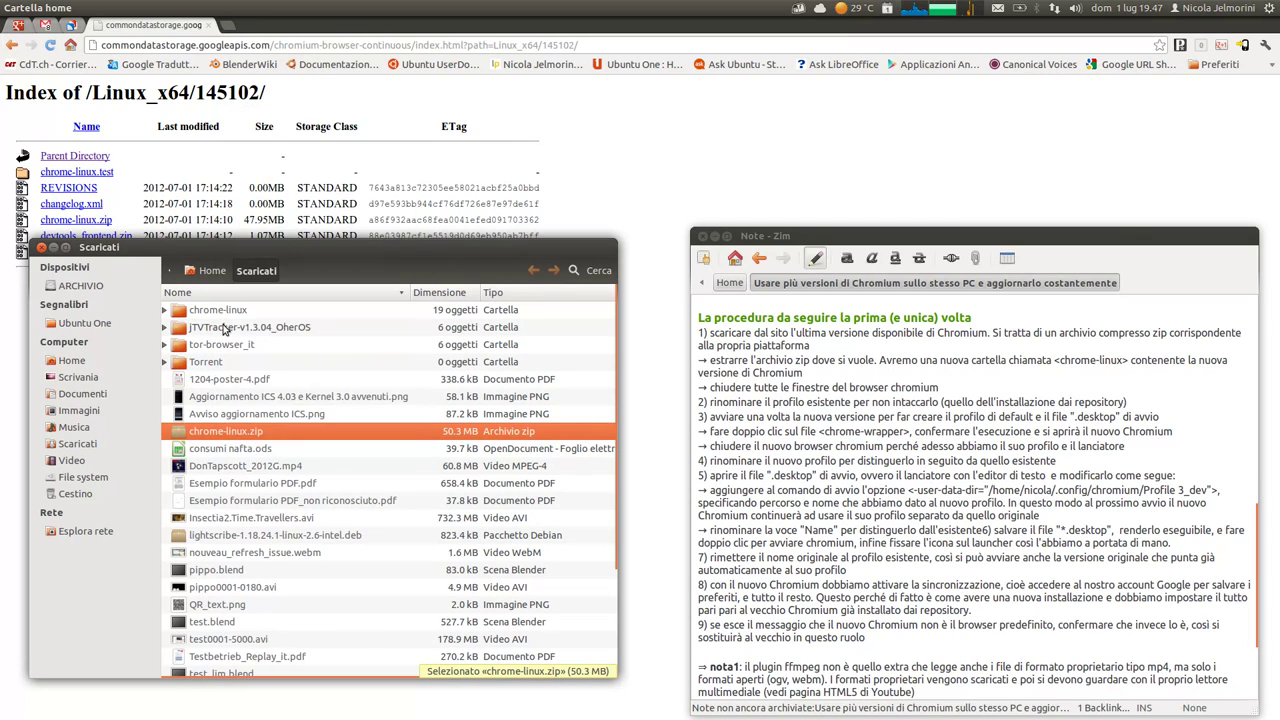
# Step: Highlight the archive-extraction instruction in the notes and expand the chrome-linux folder in Scaricati to examine its contents
pyautogui.click(784, 370)
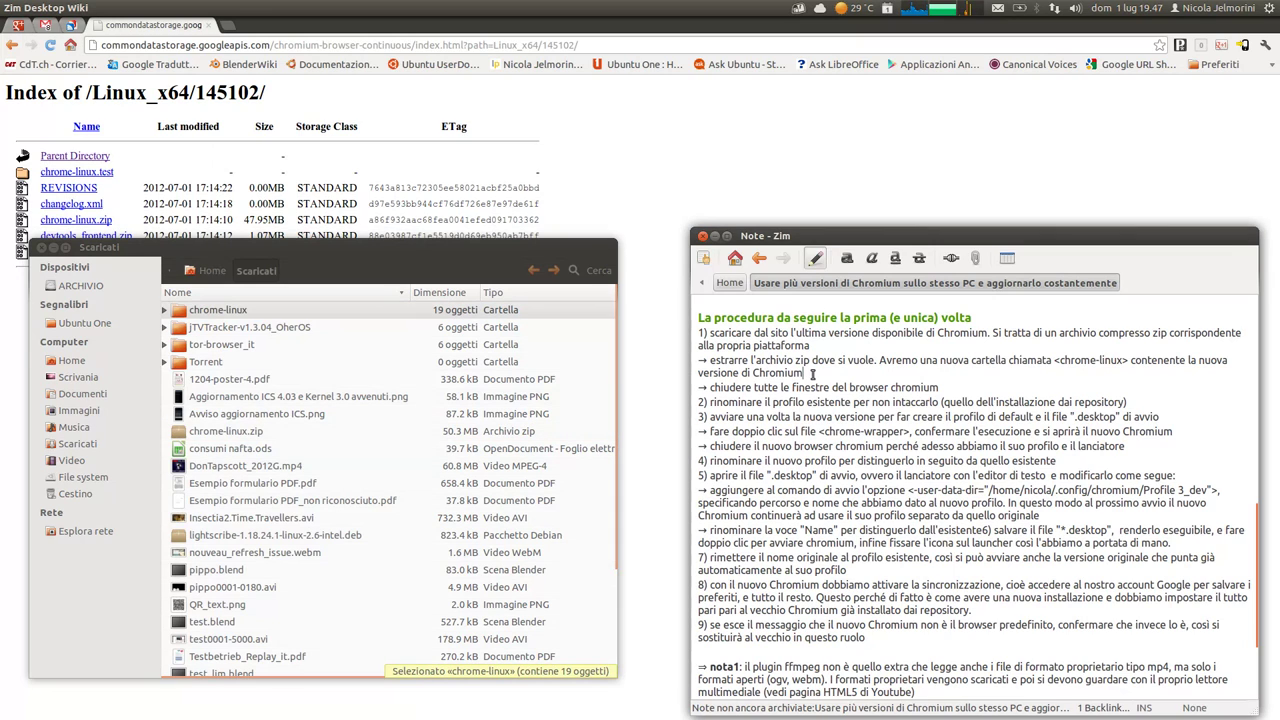
pyautogui.moveTo(804, 374); pyautogui.dragTo(666, 358)
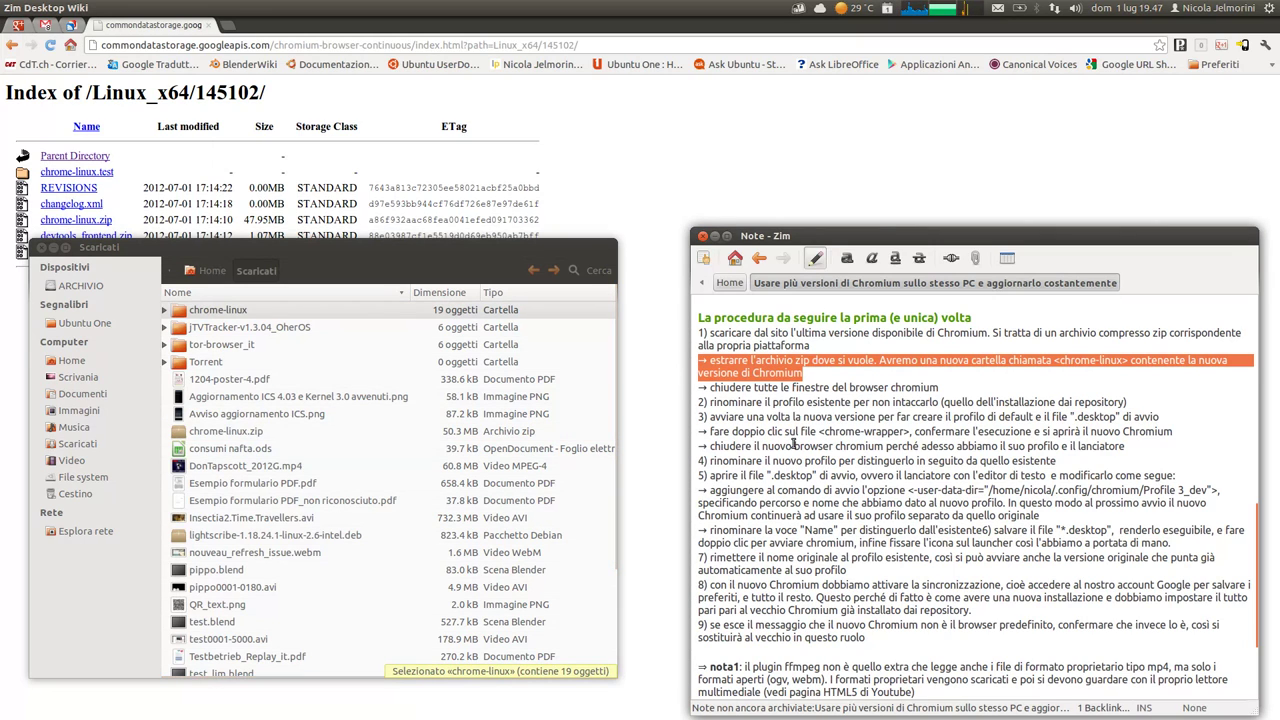
pyautogui.click(215, 310)
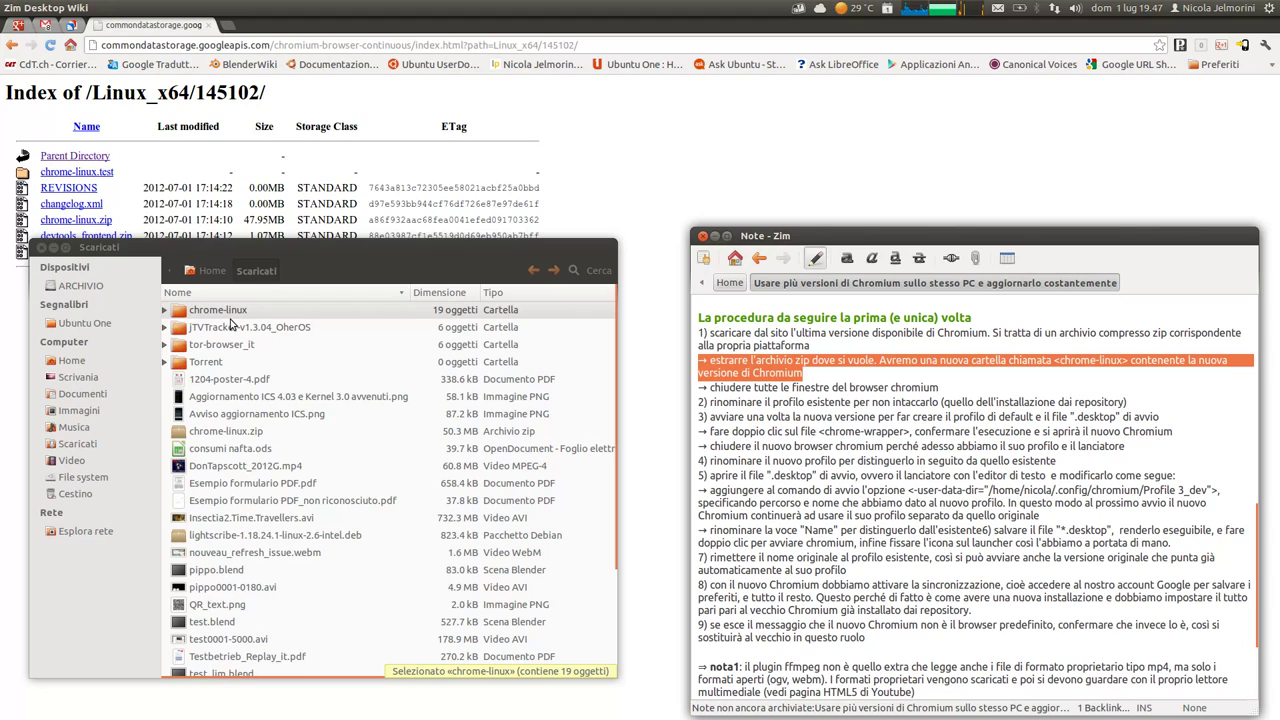
pyautogui.click(166, 314)
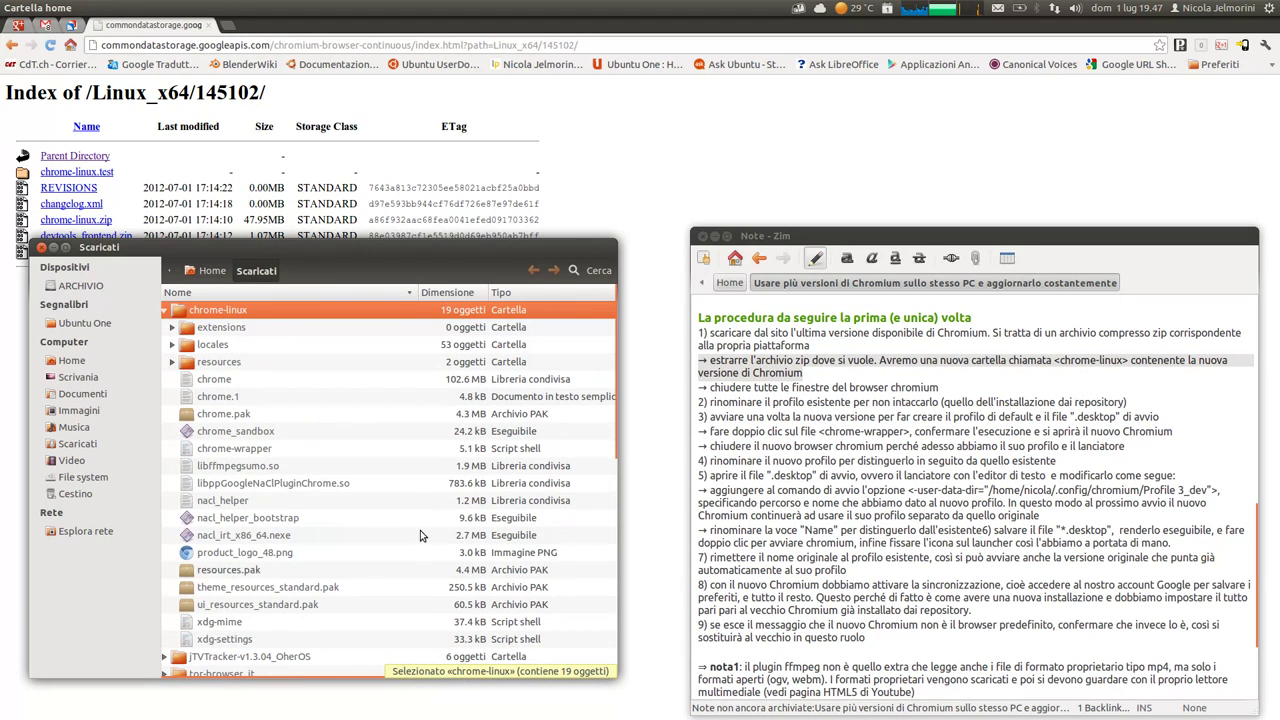
pyautogui.scroll(-3, 286, 453)
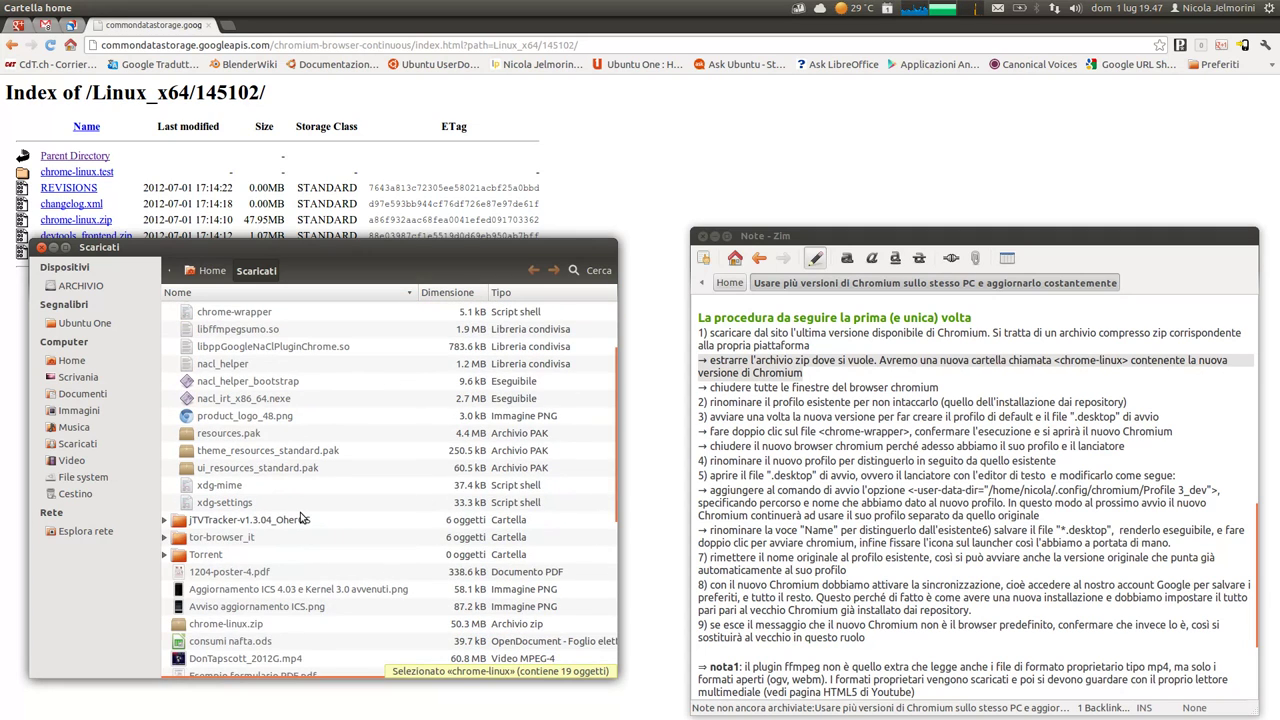
pyautogui.scroll(3, 303, 518)
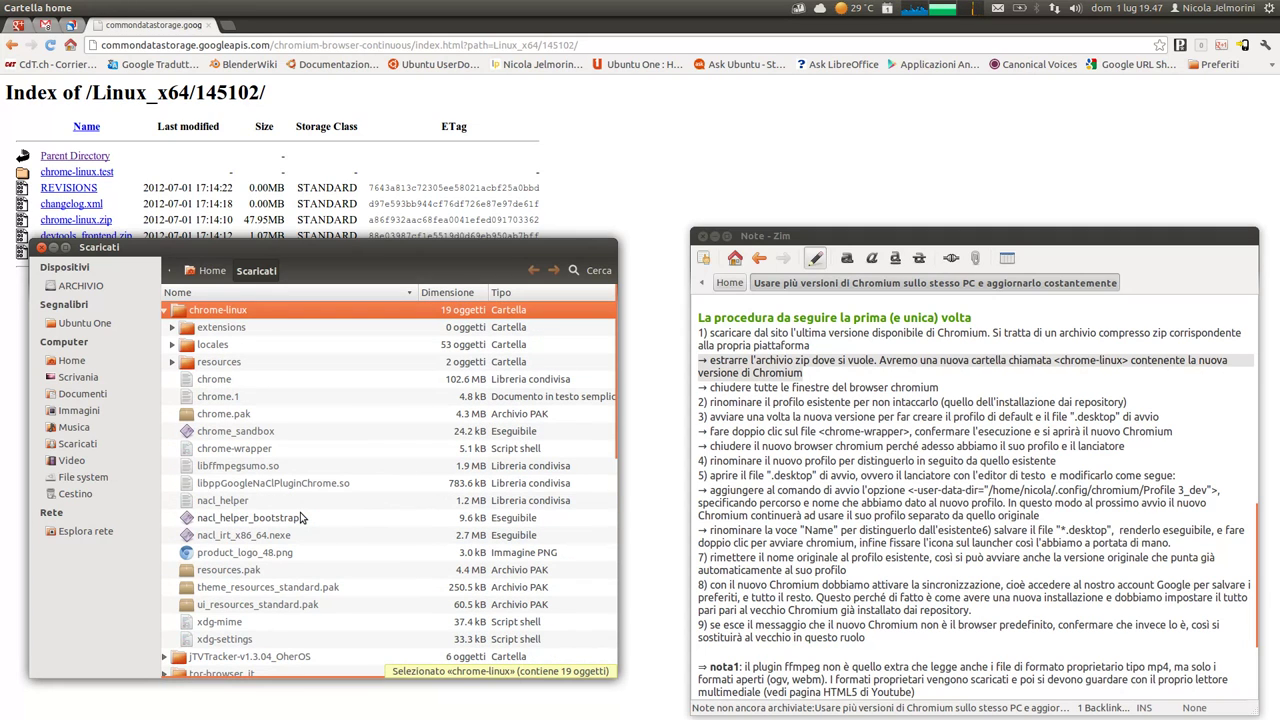
# Step: Examine the remaining contents of the chrome-linux folder in Scaricati and collapse it
pyautogui.scroll(-5, 298, 510)
pyautogui.scroll(4, 294, 482)
pyautogui.scroll(2, 293, 481)
pyautogui.click(165, 311)
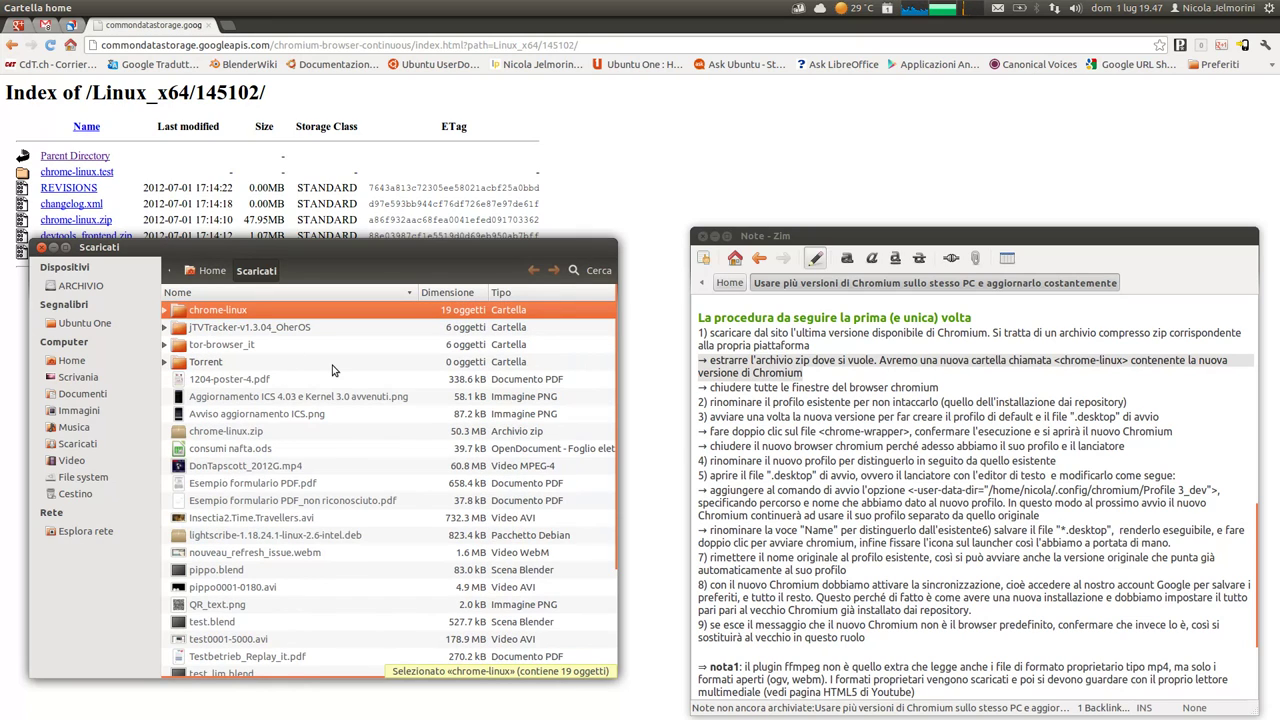
# Step: Highlight the notes' instruction to close all Chromium windows, followed by step 2 on renaming the existing profile
pyautogui.click(885, 387)
pyautogui.moveTo(940, 387); pyautogui.dragTo(690, 387)
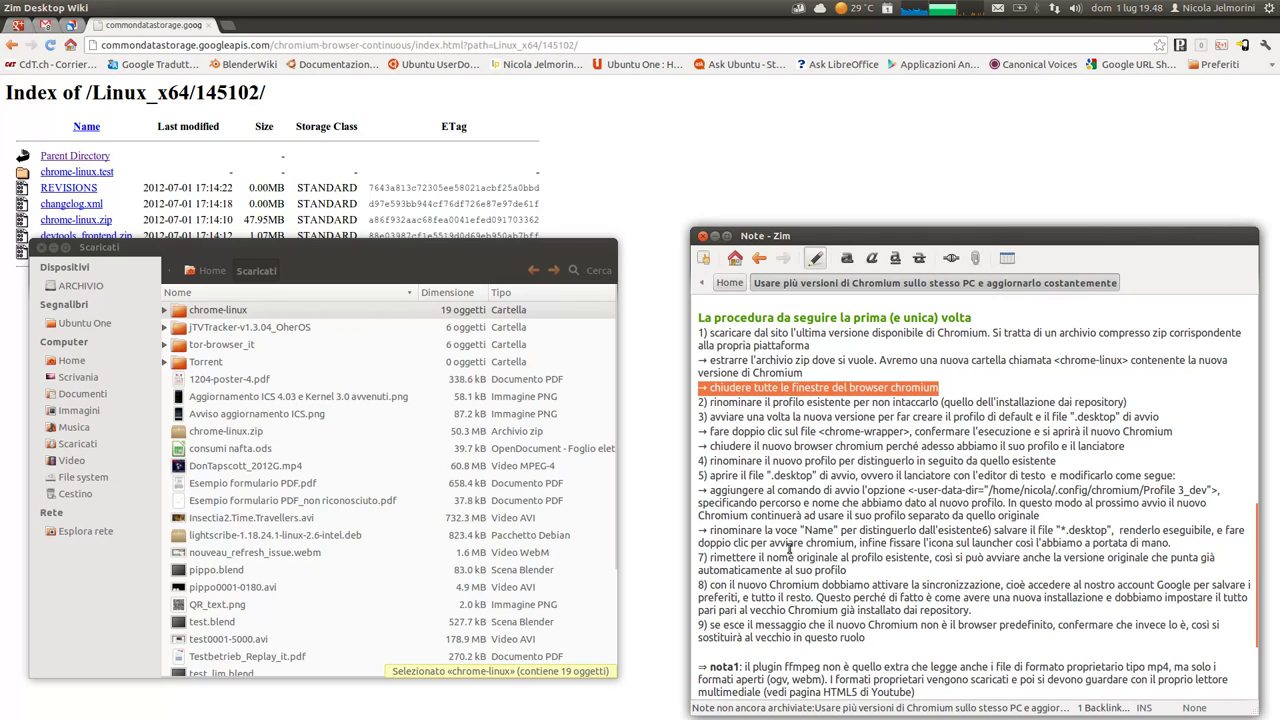
pyautogui.click(848, 401)
pyautogui.moveTo(697, 402); pyautogui.dragTo(1128, 402)
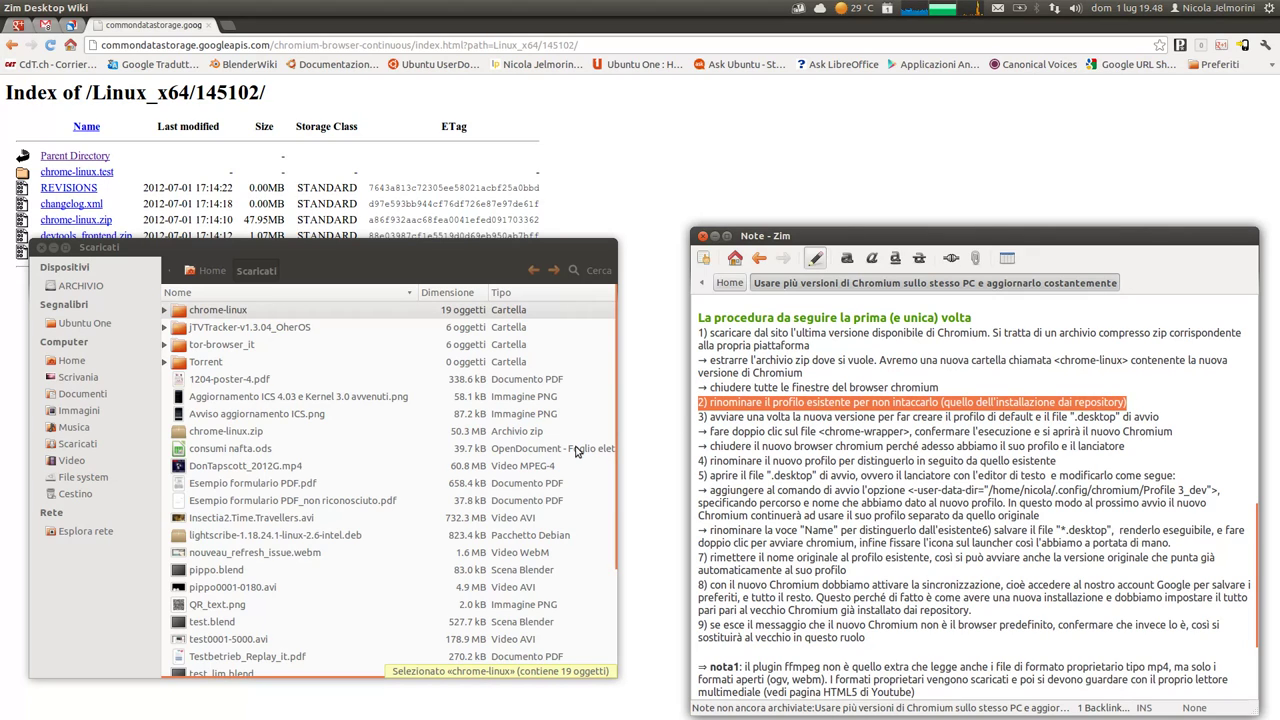
# Step: Bring the .config/chromium folder window to the front and move it up, clear of the Zim notes
pyautogui.hotkey('alt', 'Tab')
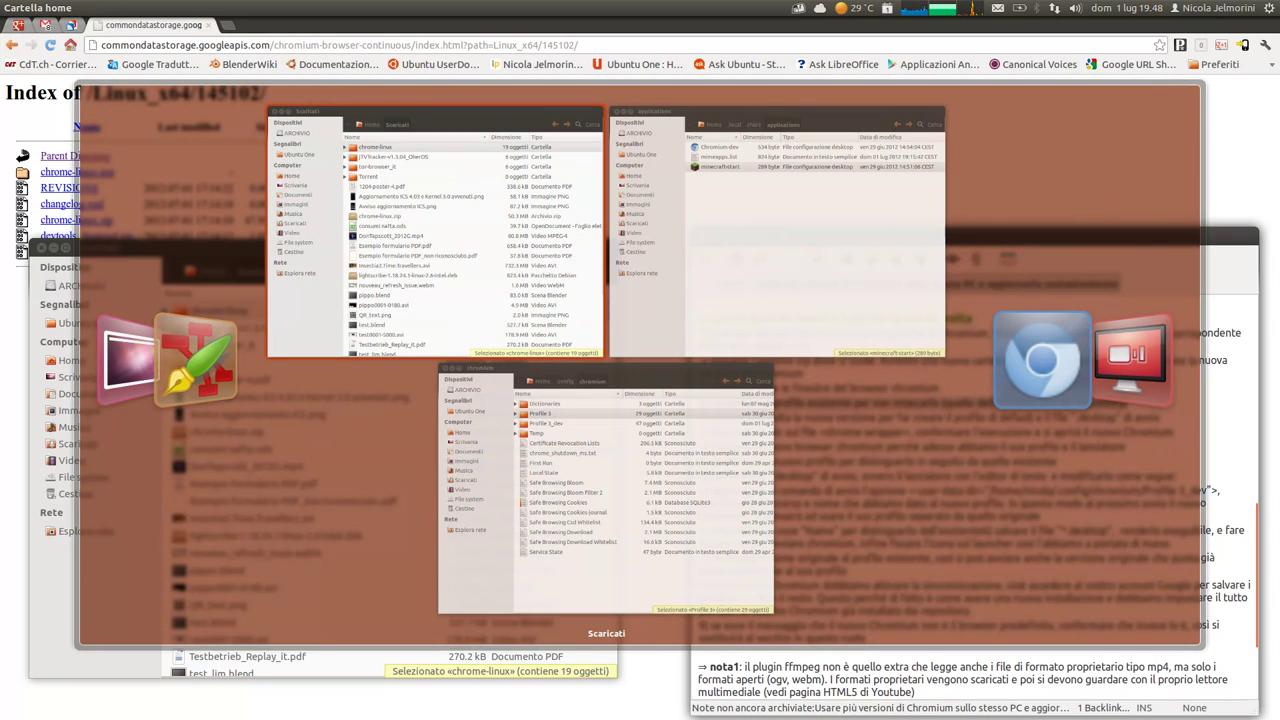
pyautogui.hotkey('alt', 'Tab')
pyautogui.hotkey('alt', 'Tab')
pyautogui.hotkey('alt', 'Tab')
pyautogui.hotkey('alt', 'Tab')
pyautogui.hotkey('alt', 'Tab')
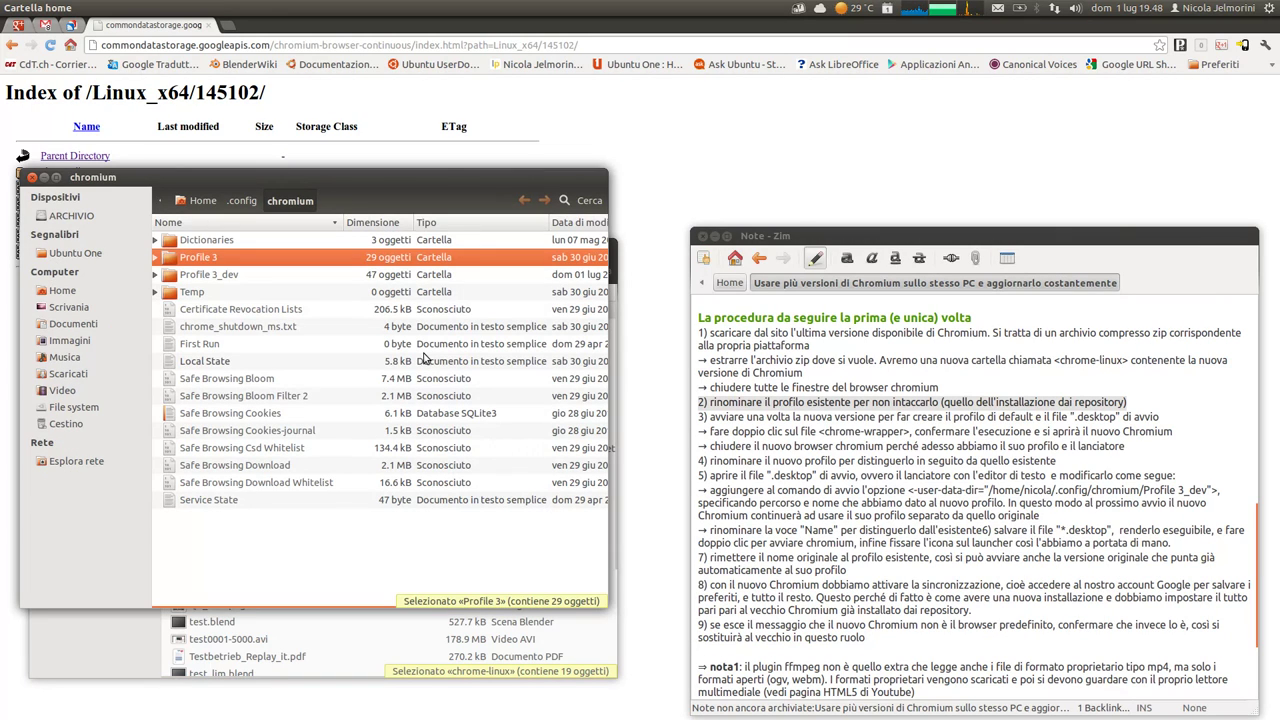
pyautogui.moveTo(410, 173); pyautogui.dragTo(408, 42)
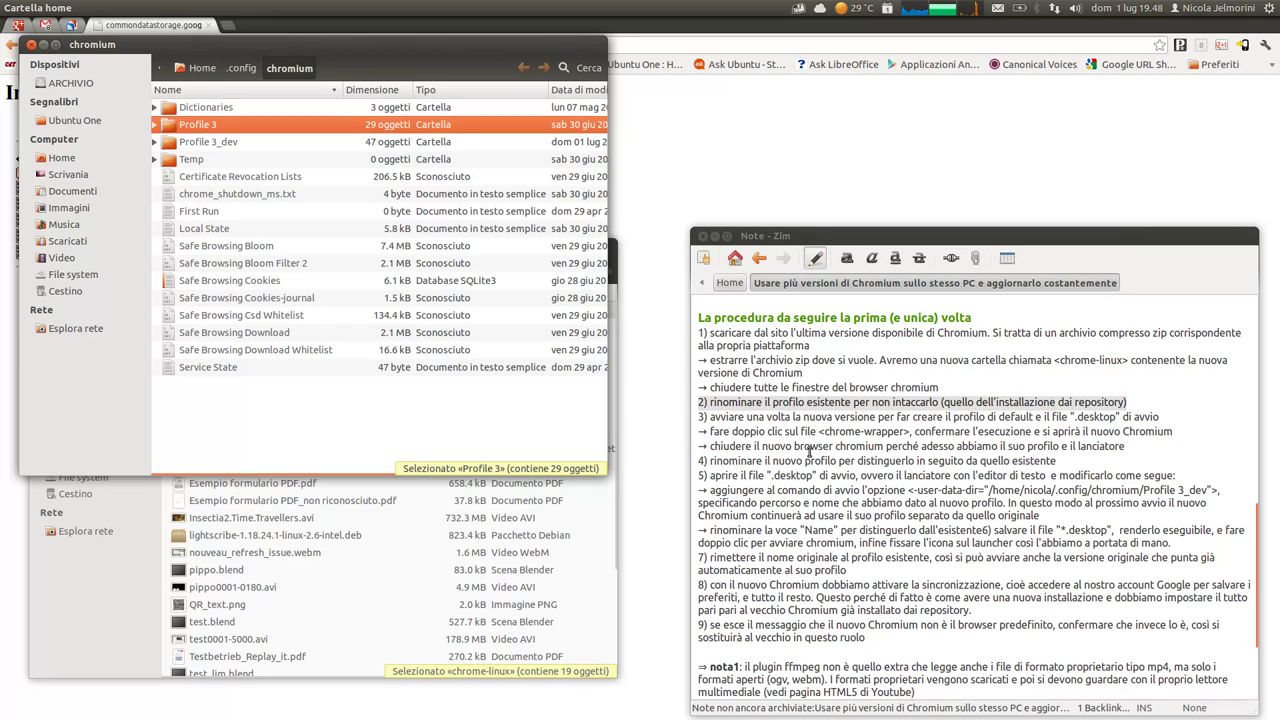
# Step: Highlight the instruction to close all Chromium windows in the notes and clear the browser window off the desktop
pyautogui.click(804, 399)
pyautogui.moveTo(1136, 401); pyautogui.dragTo(709, 403)
pyautogui.moveTo(938, 387); pyautogui.dragTo(699, 387)
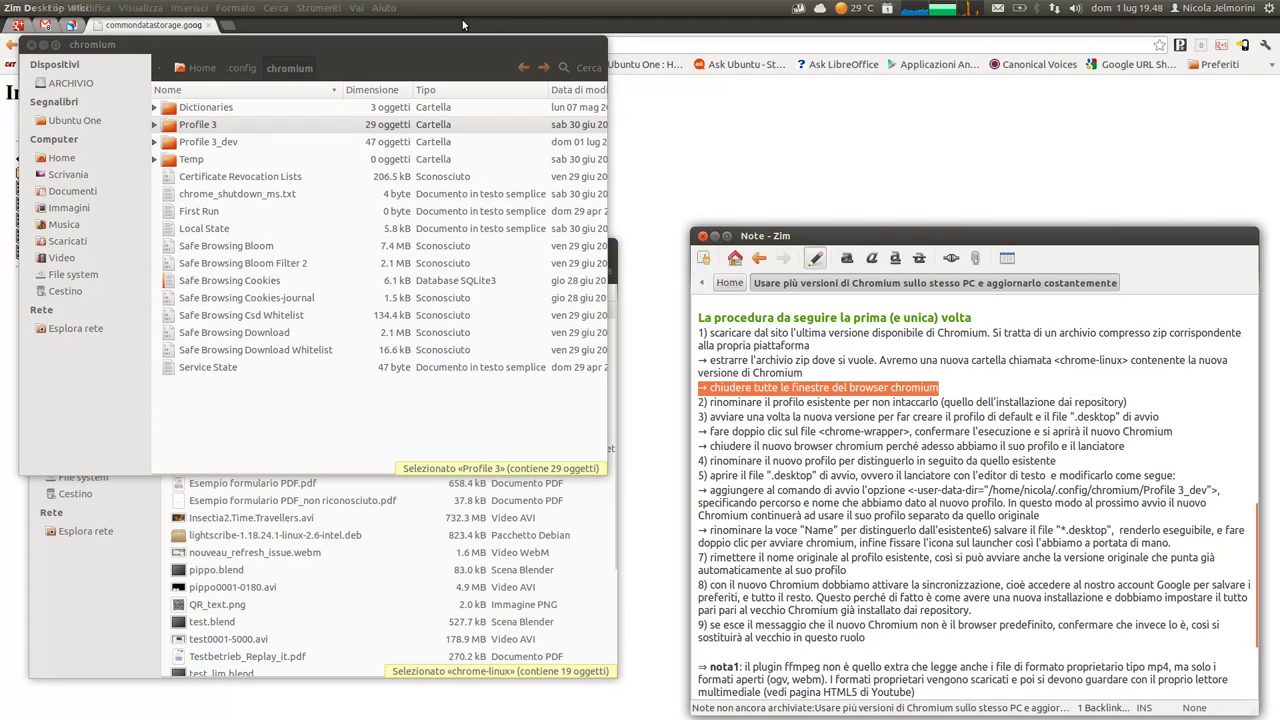
pyautogui.click(646, 29)
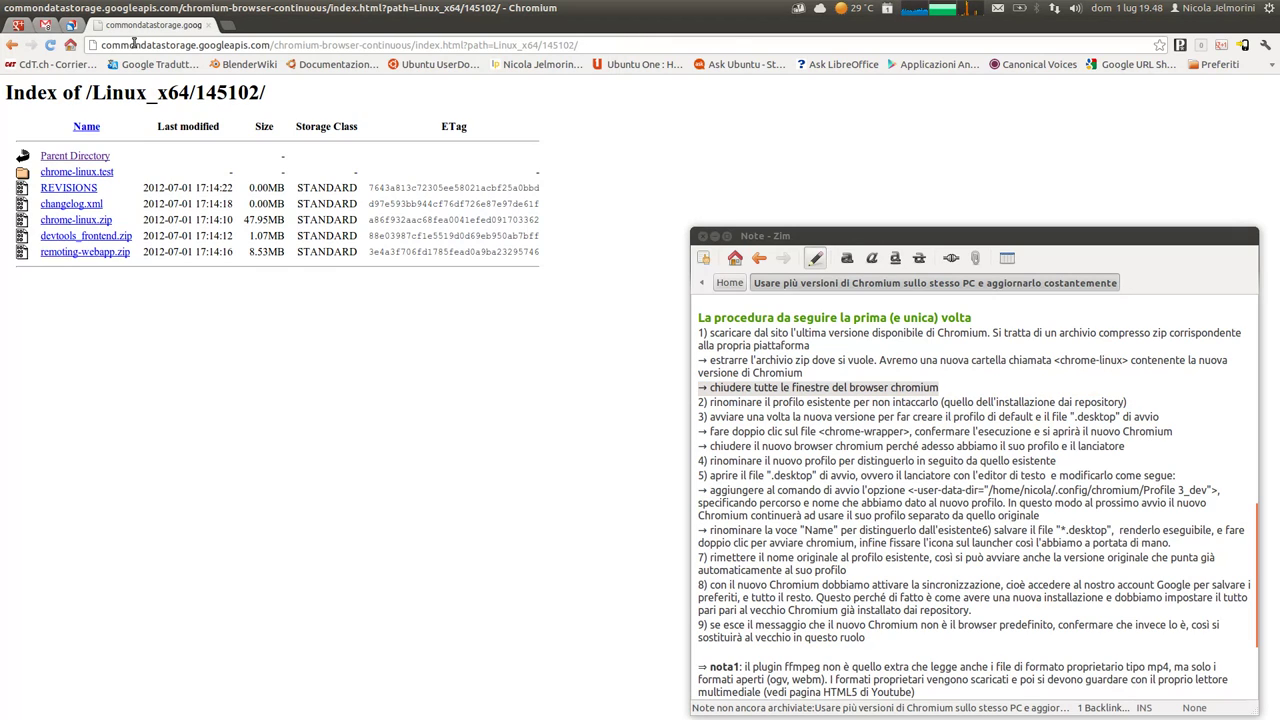
pyautogui.click(31, 7)
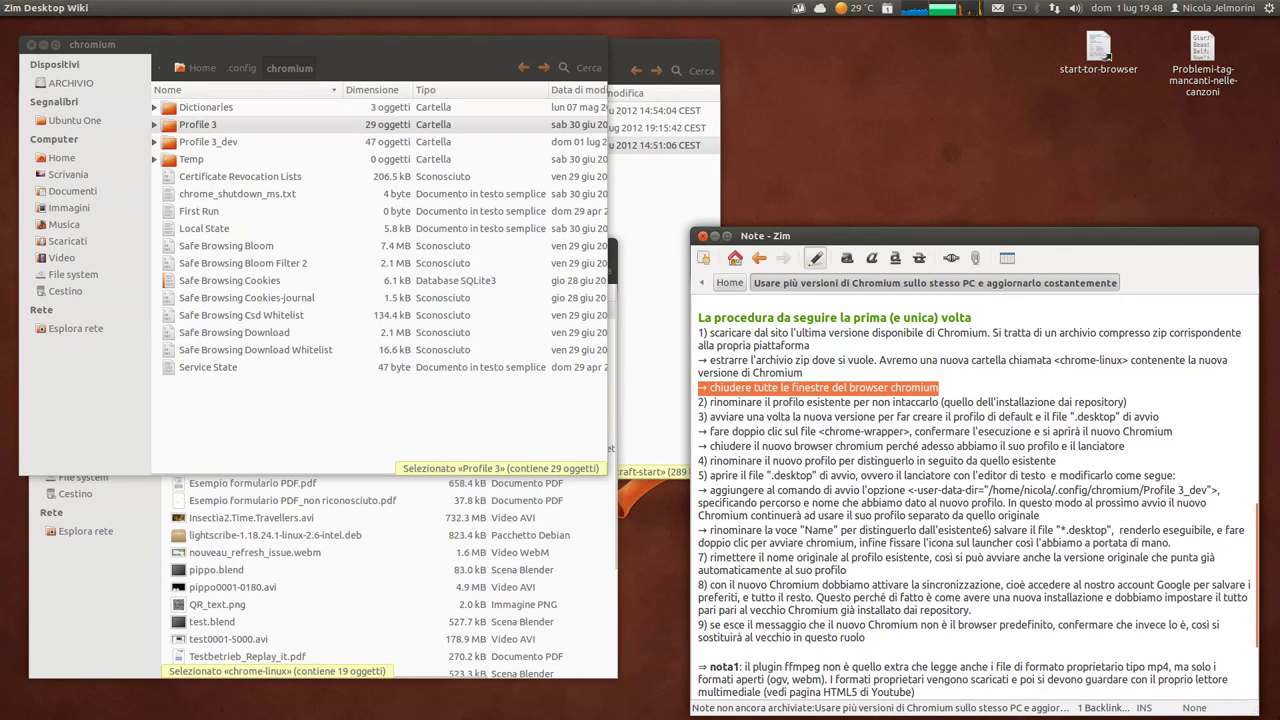
# Step: Highlight step 2 on renaming the existing profile and examine the notes on profile naming, highlighting the word Default
pyautogui.moveTo(707, 405); pyautogui.dragTo(1128, 402)
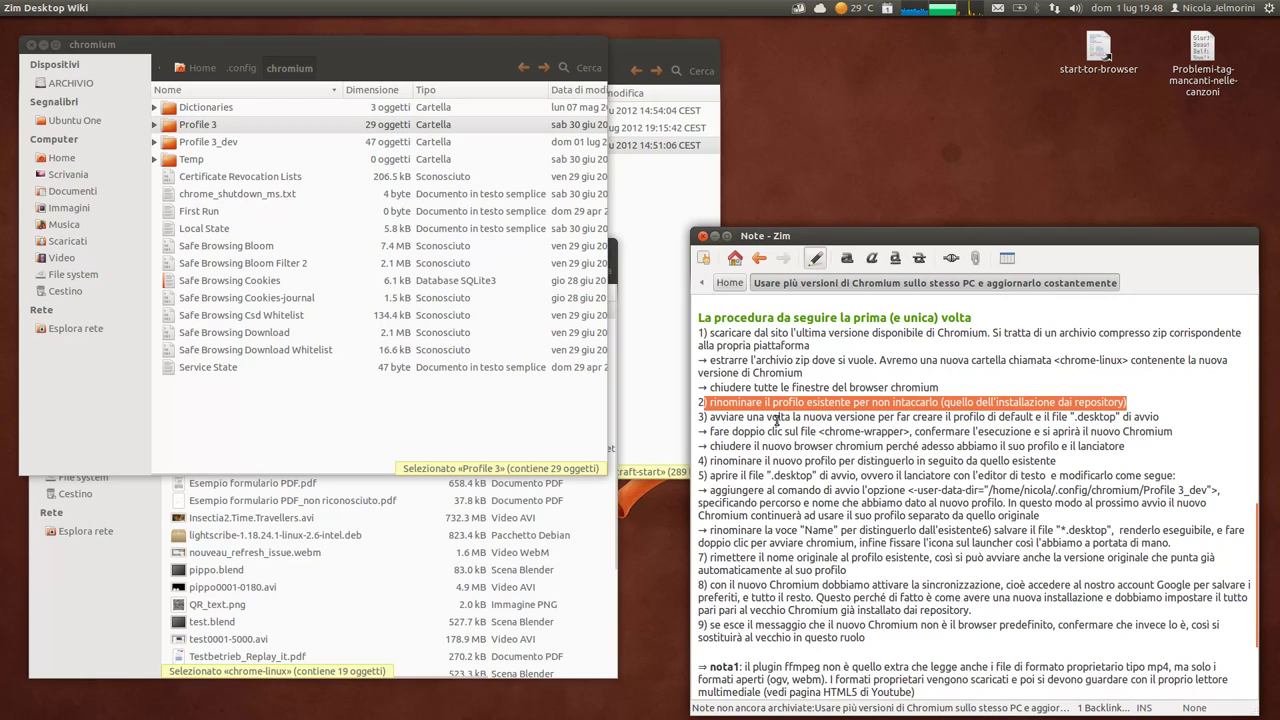
pyautogui.moveTo(312, 46)
pyautogui.mouseDown()
pyautogui.moveTo(338, 52)
pyautogui.moveTo(327, 39)
pyautogui.mouseUp()
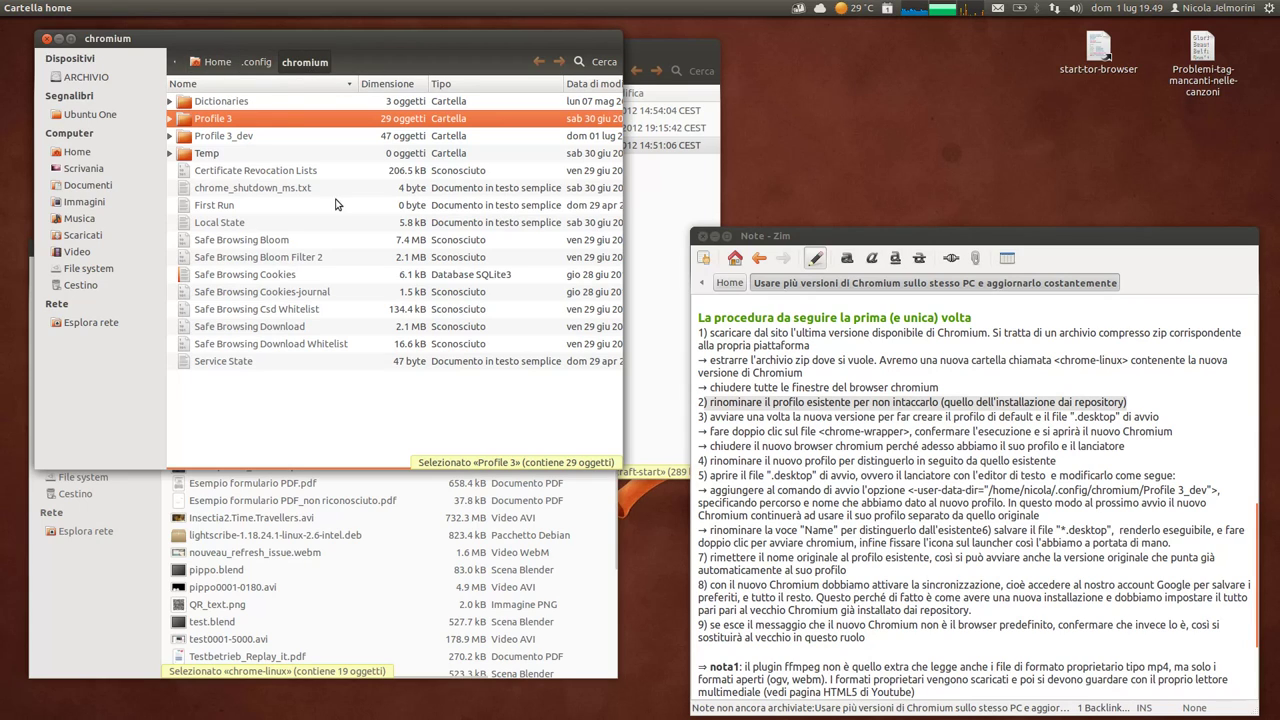
pyautogui.scroll(3, 932, 561)
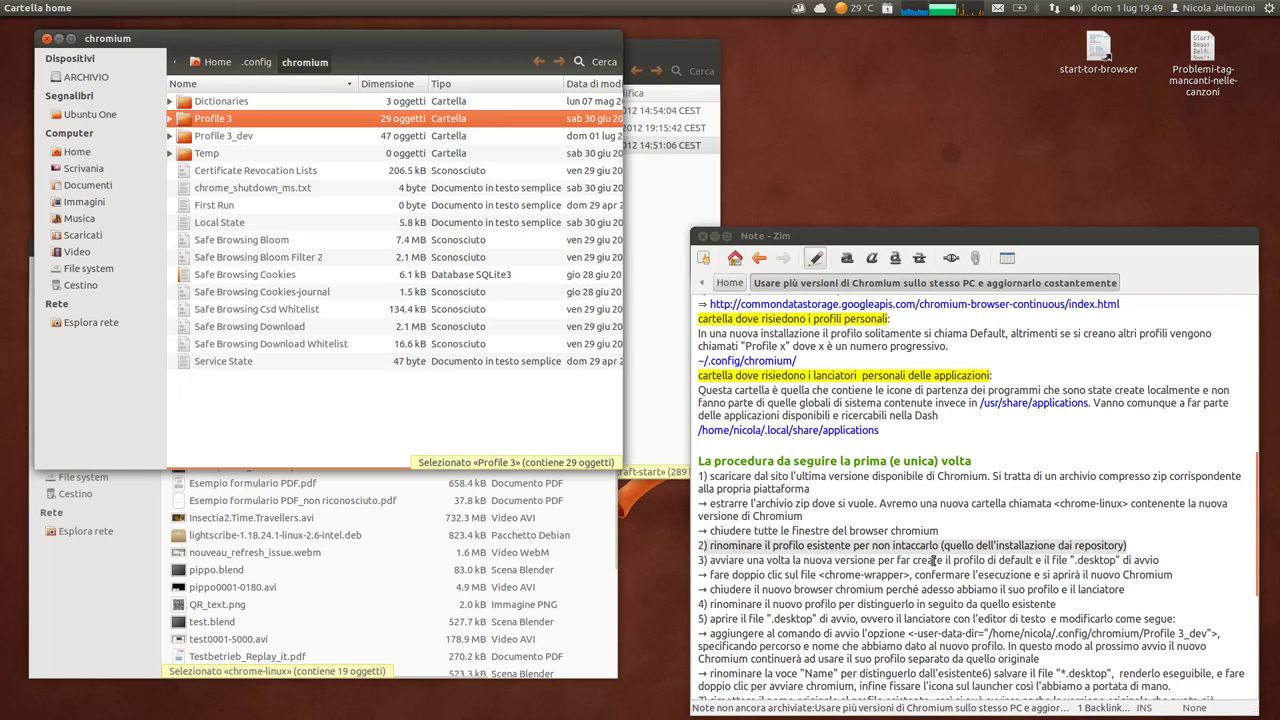
pyautogui.scroll(1, 932, 561)
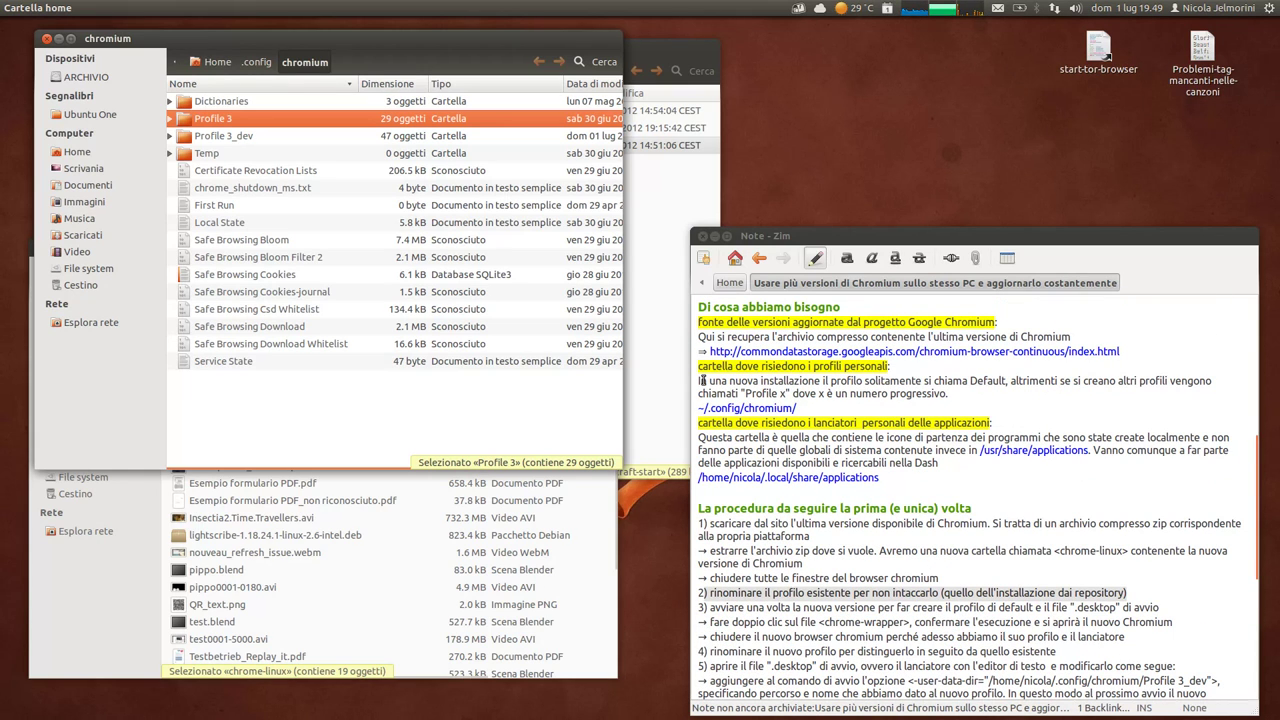
pyautogui.click(988, 381)
pyautogui.moveTo(971, 383); pyautogui.dragTo(1006, 391)
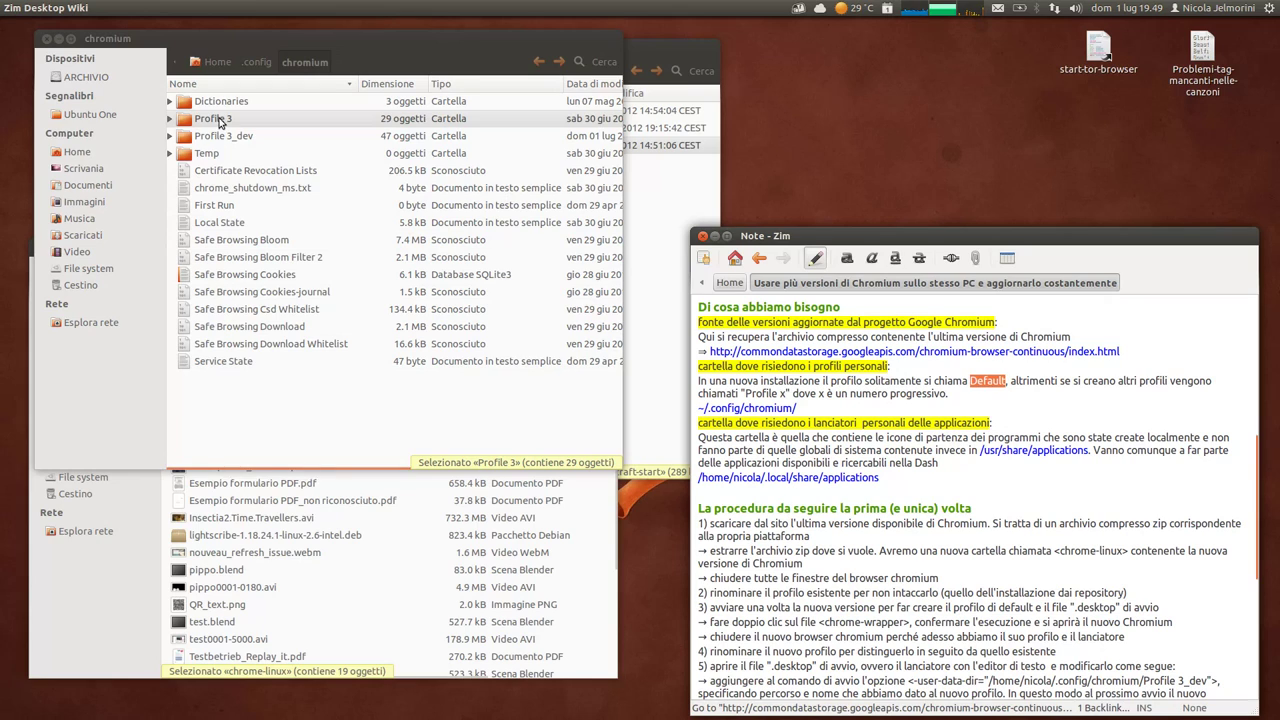
pyautogui.click(1062, 380)
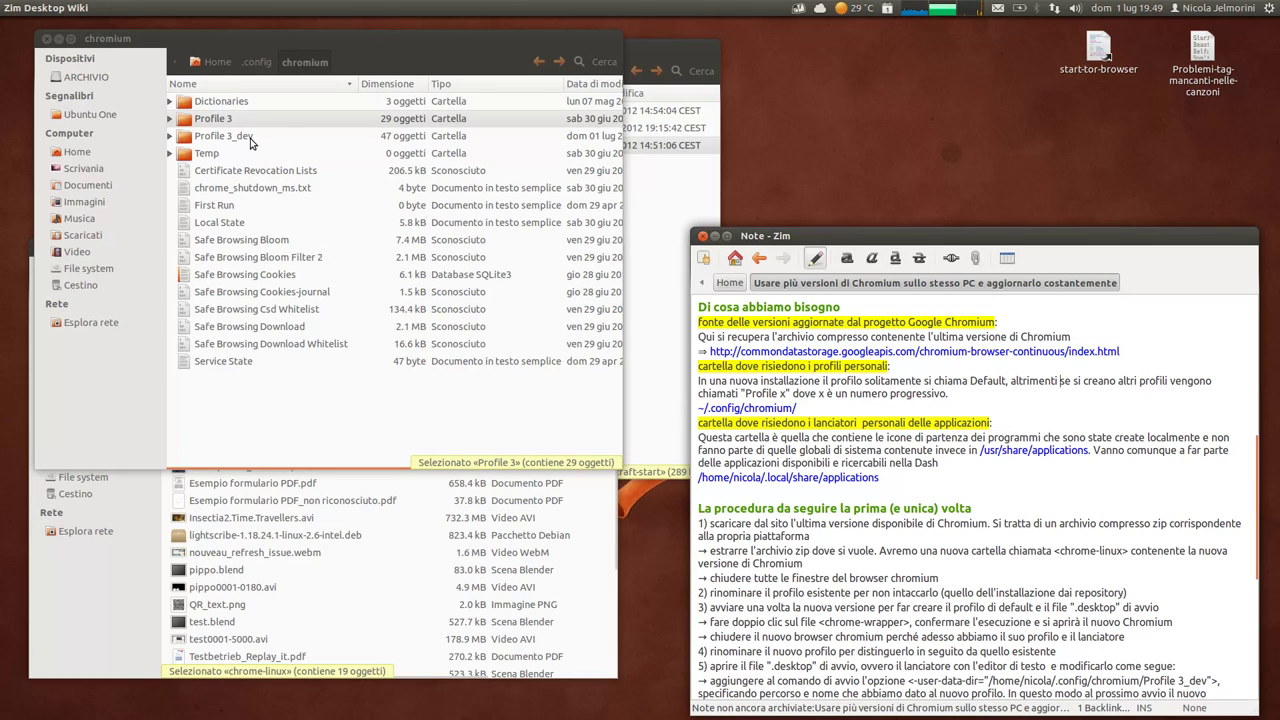
# Step: Compare the Profile 3 and Profile 3_dev folders with the Default profile name highlighted in the notes
pyautogui.click(185, 119)
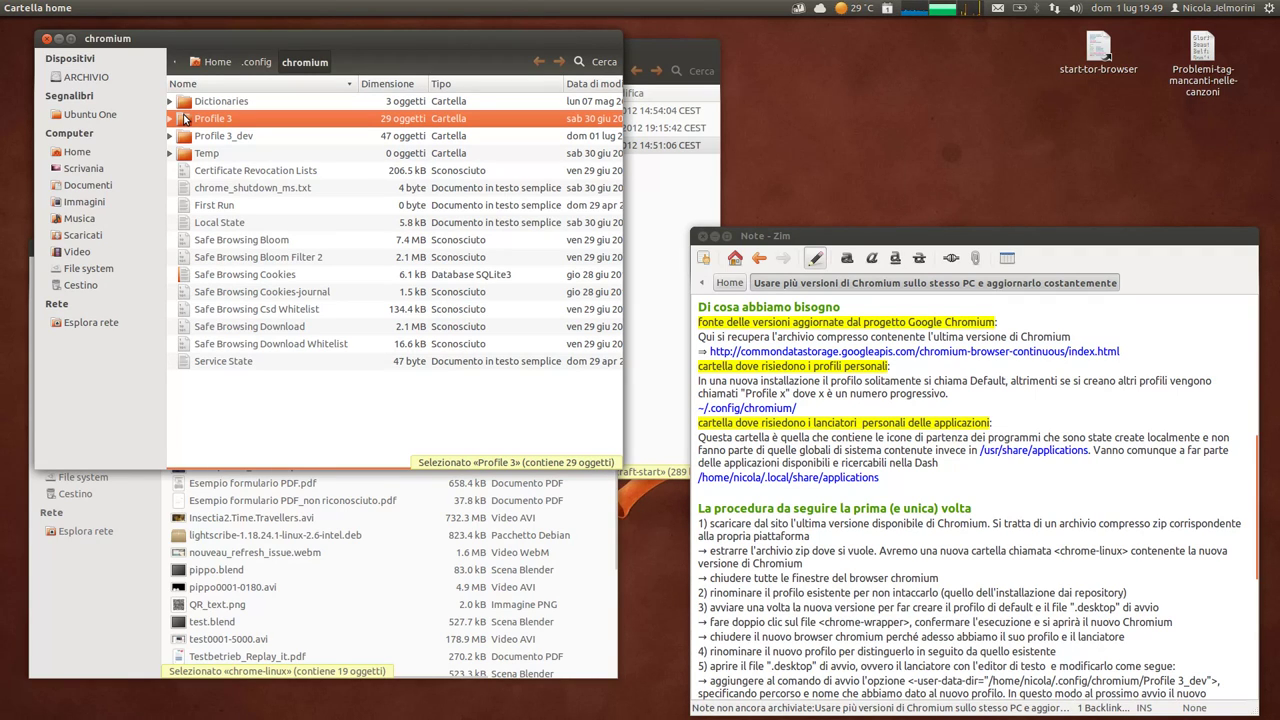
pyautogui.click(185, 140)
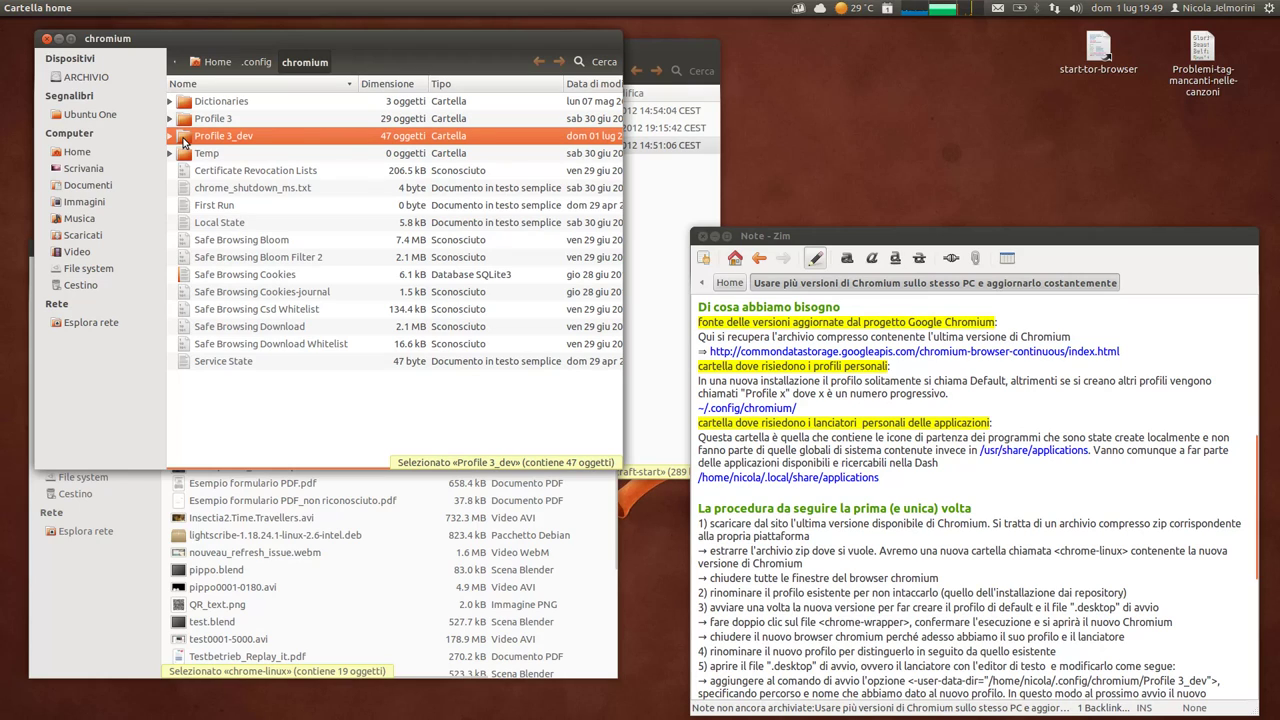
pyautogui.doubleClick(987, 381)
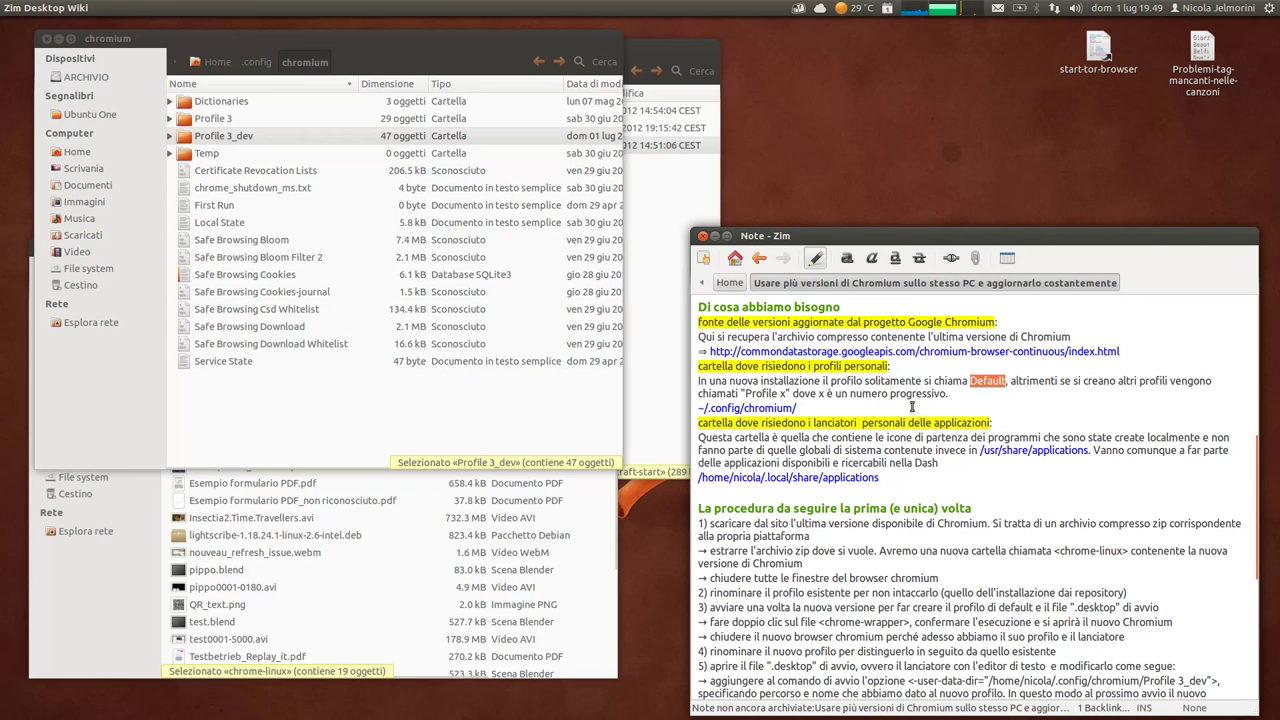
pyautogui.click(227, 121)
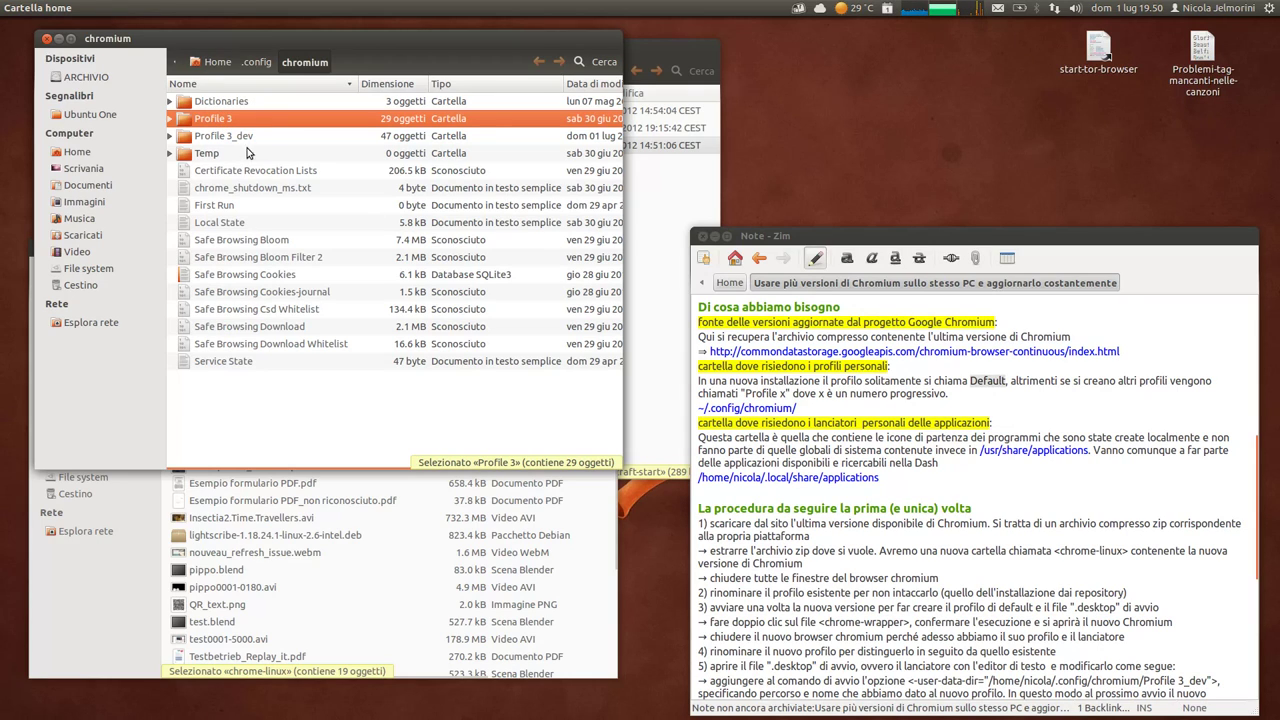
pyautogui.click(1063, 381)
# Step: Return to the first-time procedure in the notes and highlight the instruction to rename the existing profile
pyautogui.scroll(-3, 1063, 381)
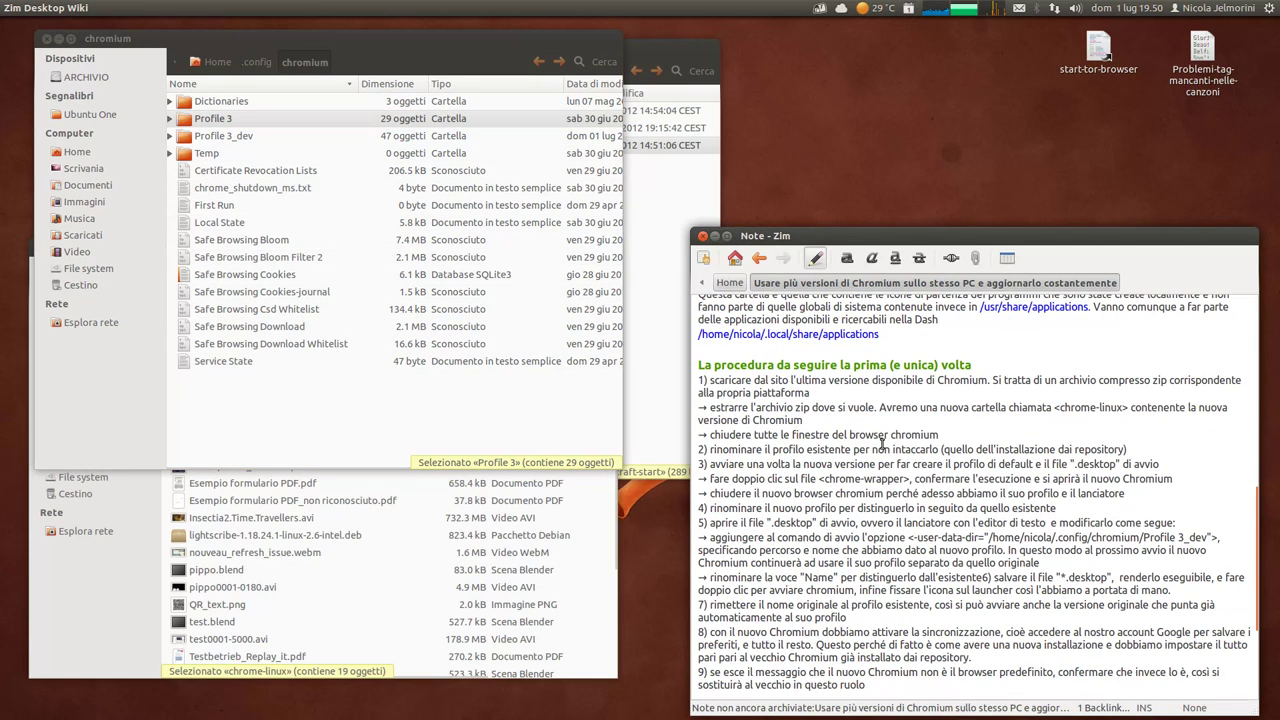
pyautogui.moveTo(709, 450); pyautogui.dragTo(1156, 449)
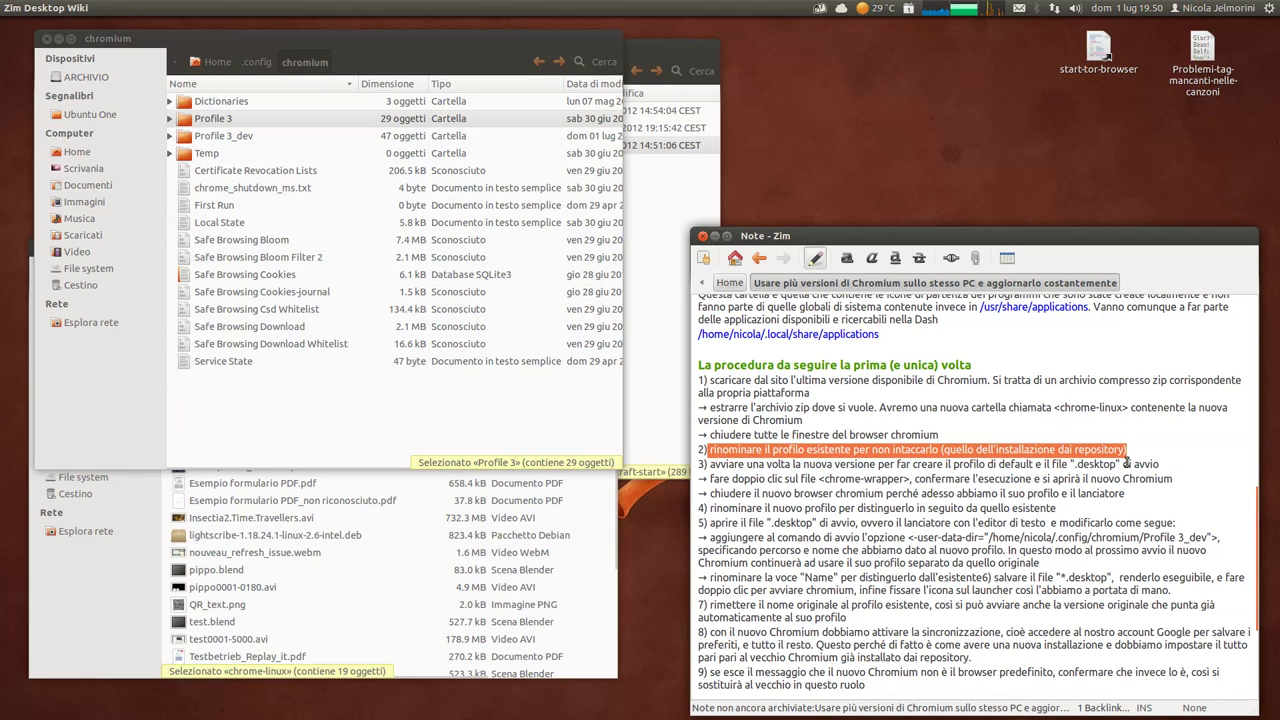
pyautogui.scroll(-1, 873, 468)
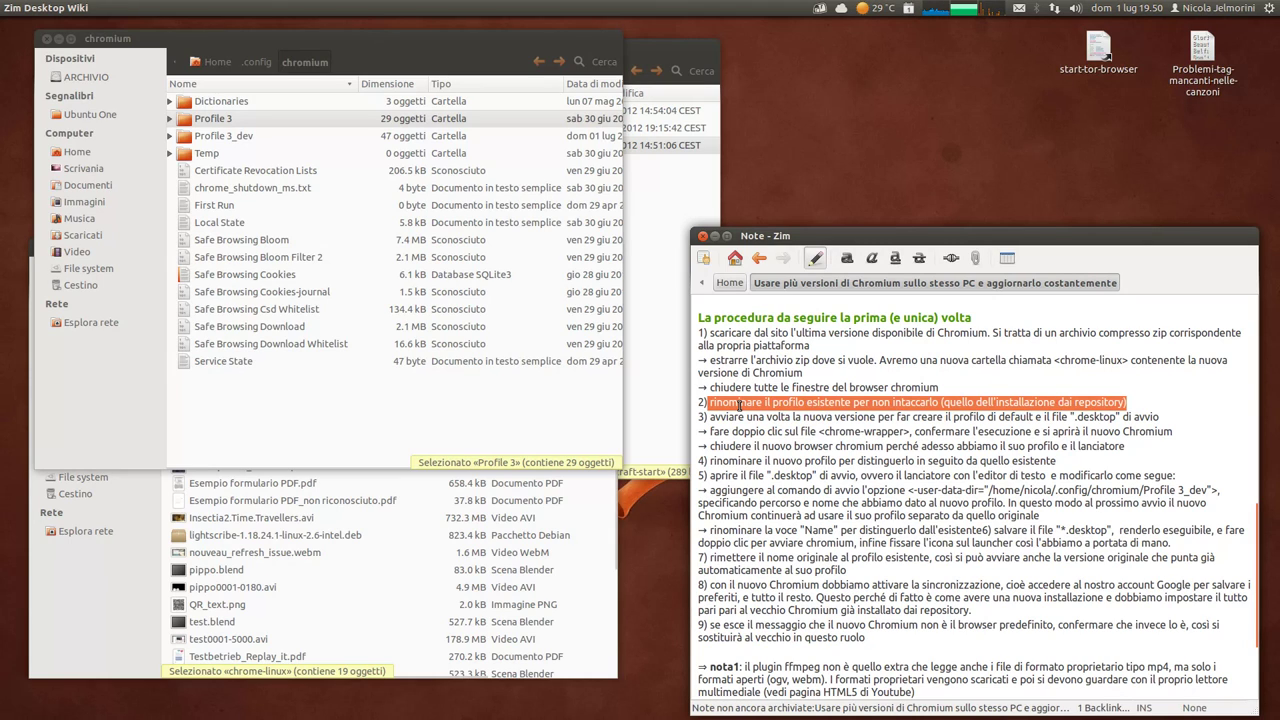
# Step: Point out chrome-linux.zip and the chrome-linux folder in Scaricati, and bring the chromium profile folder window back to the front
pyautogui.click(340, 621)
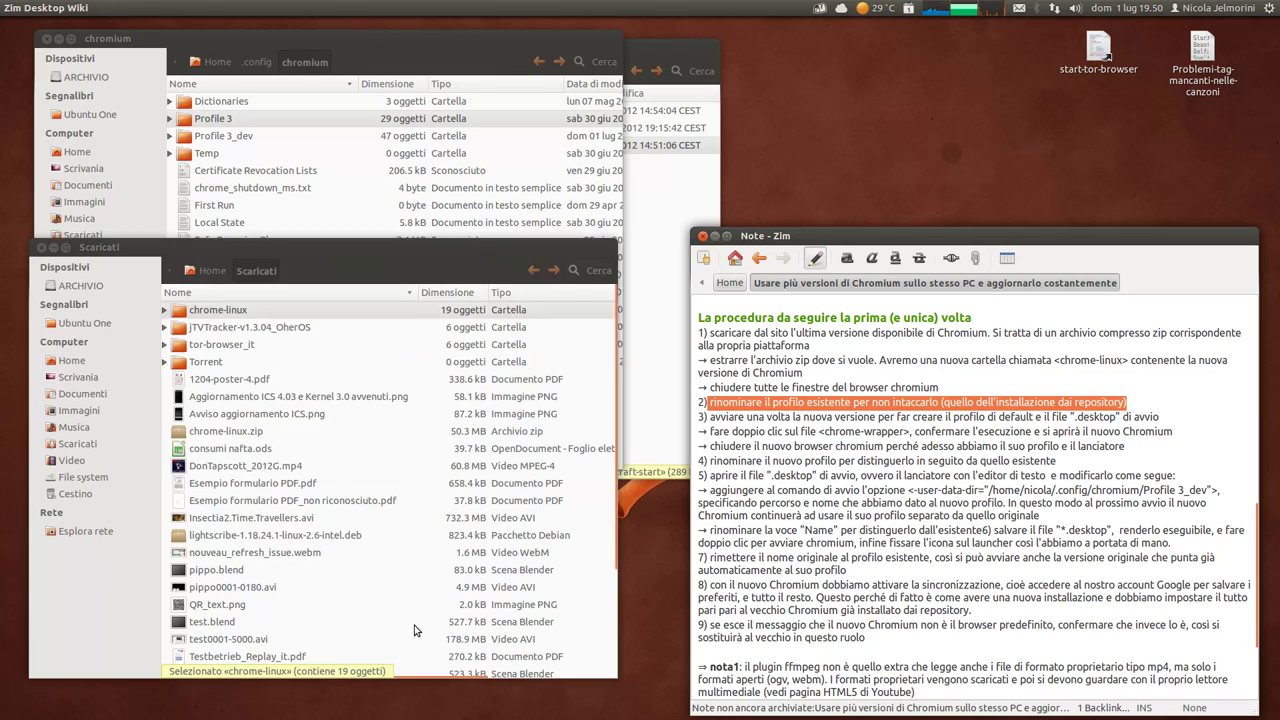
pyautogui.click(183, 435)
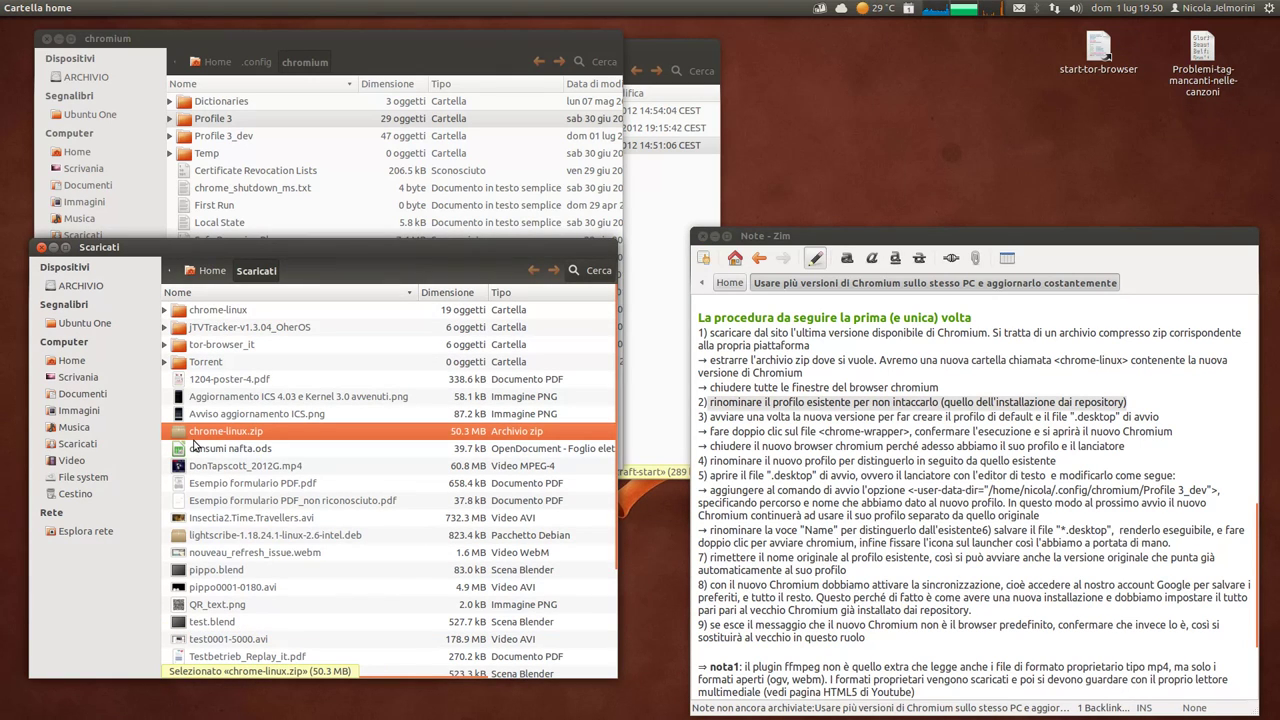
pyautogui.click(177, 315)
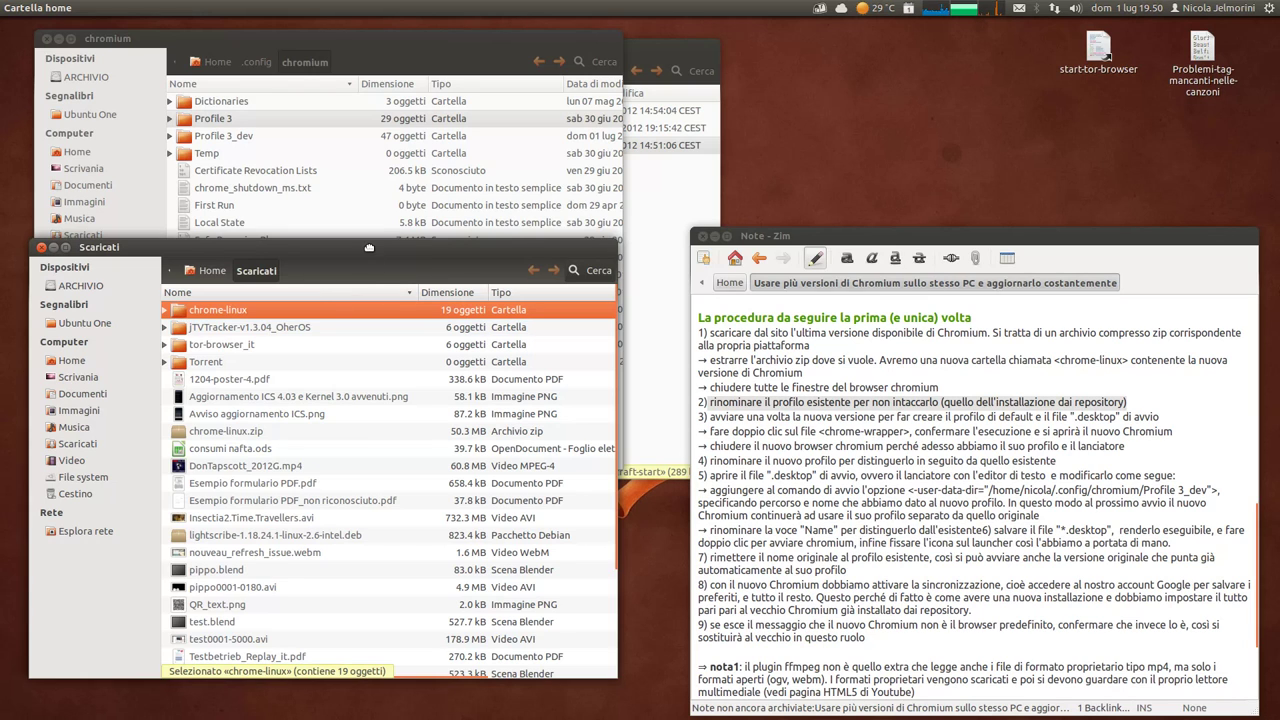
pyautogui.moveTo(364, 247); pyautogui.dragTo(350, 264)
pyautogui.click(382, 30)
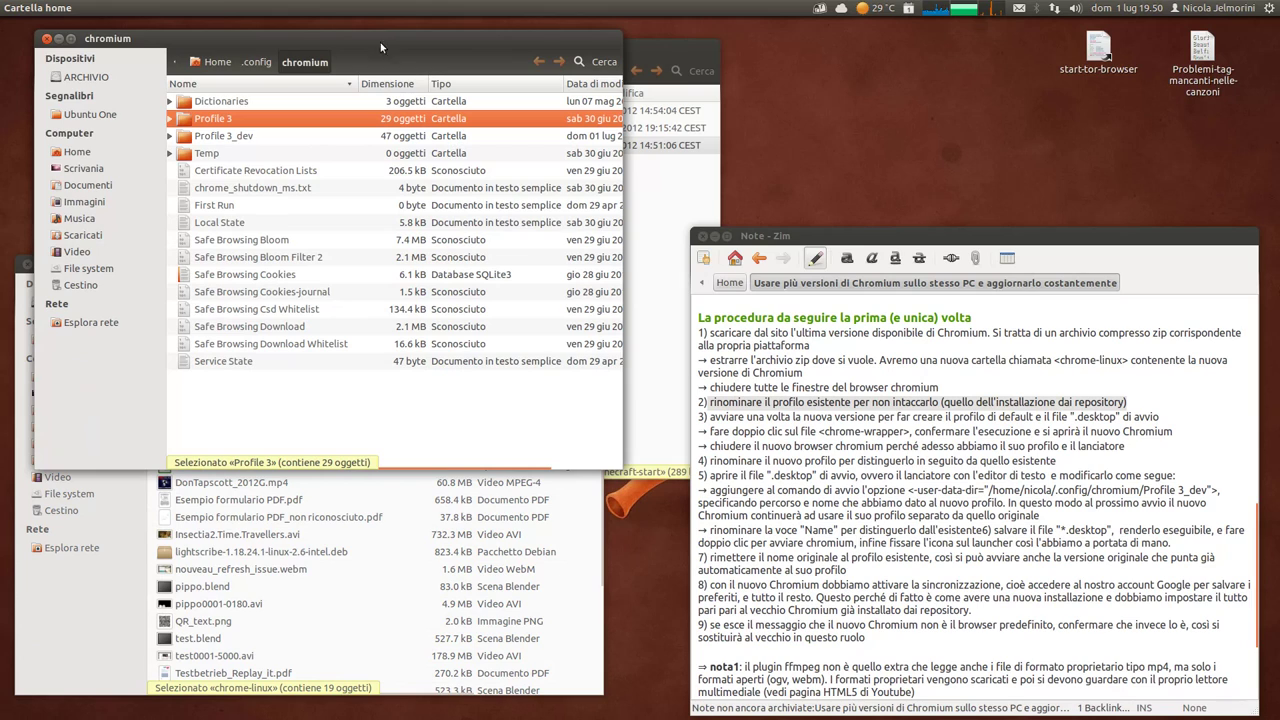
pyautogui.moveTo(336, 37); pyautogui.dragTo(329, 37)
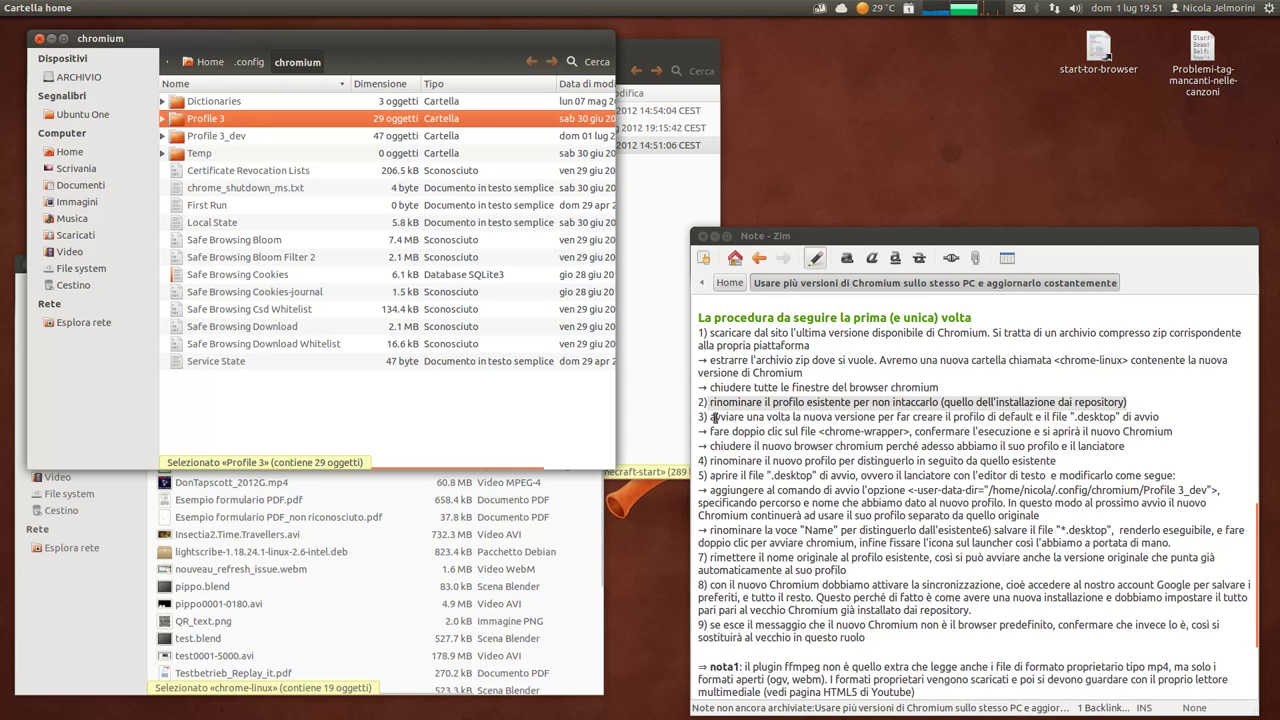
# Step: Highlight step 3 and the chrome-wrapper name in the notes, expand chrome-linux in Scaricati and select chrome-wrapper
pyautogui.moveTo(710, 417); pyautogui.dragTo(1057, 416)
pyautogui.moveTo(1058, 416); pyautogui.dragTo(708, 431)
pyautogui.click(54, 625)
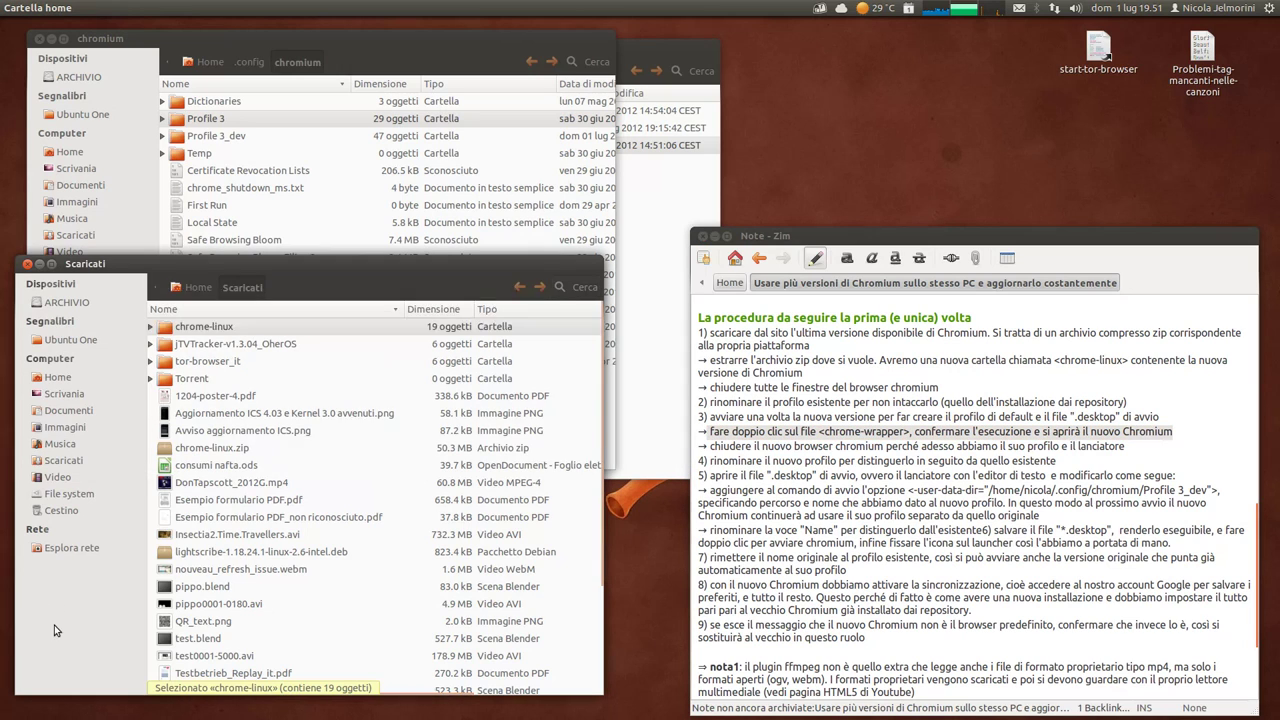
pyautogui.click(151, 328)
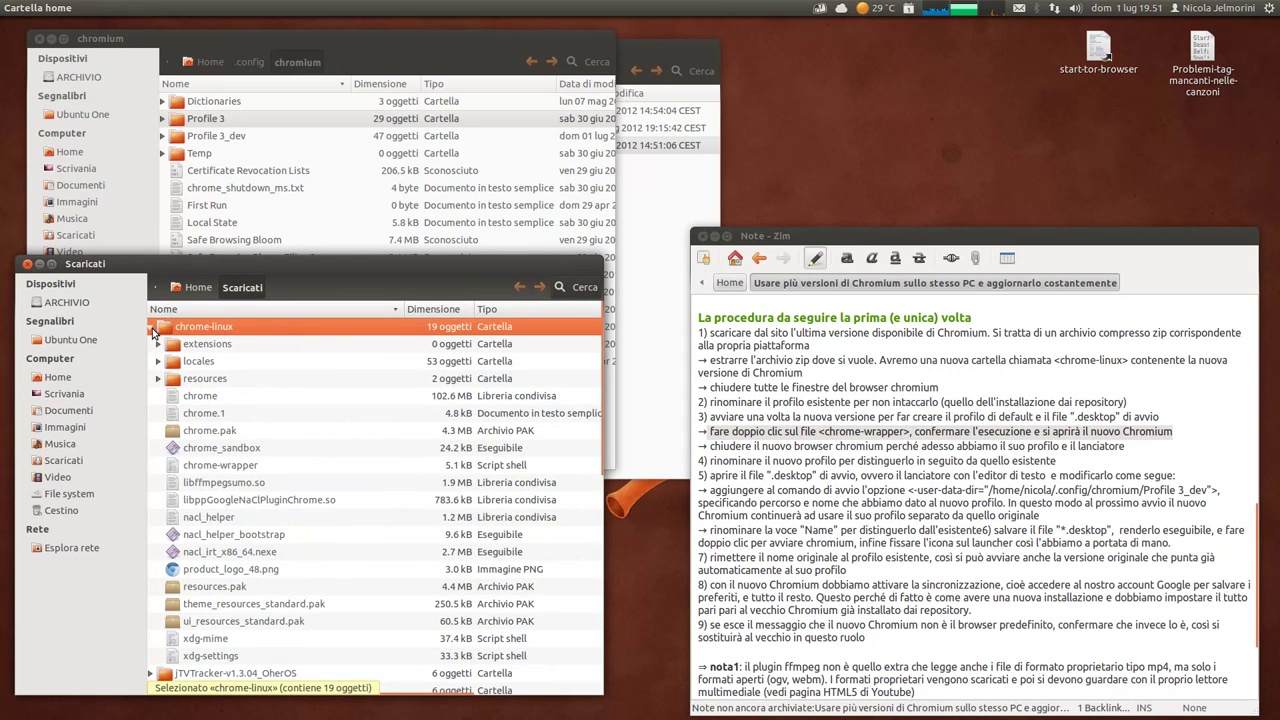
pyautogui.click(823, 431)
pyautogui.moveTo(823, 431); pyautogui.dragTo(903, 431)
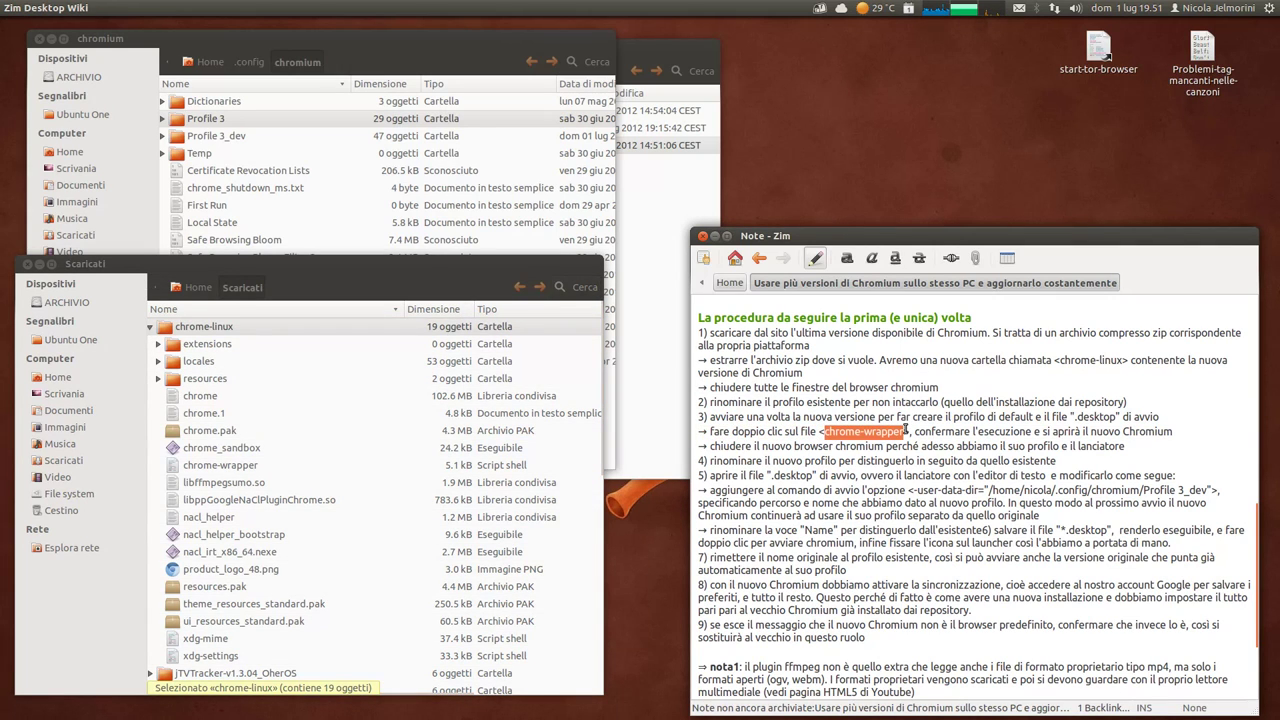
pyautogui.click(178, 467)
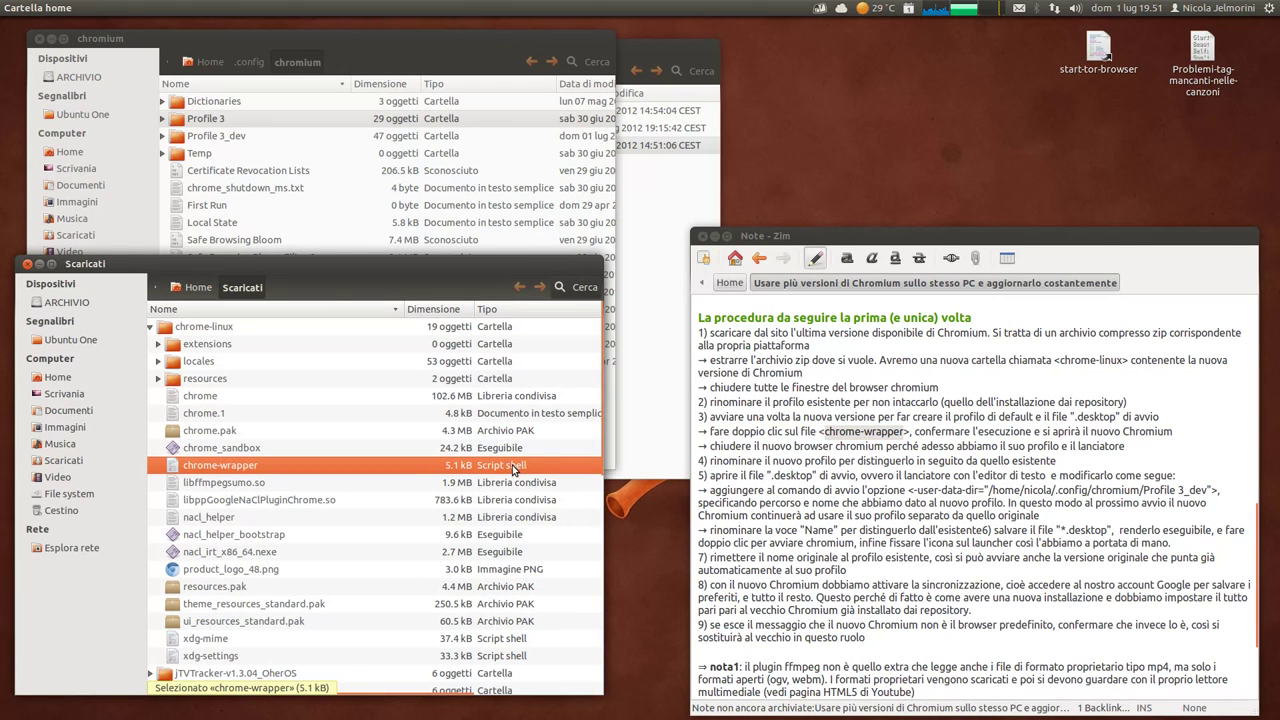
# Step: Examine the run options for chrome-wrapper without executing it, and collapse the chrome-linux folder with chrome-linux.zip selected
pyautogui.doubleClick(177, 473)
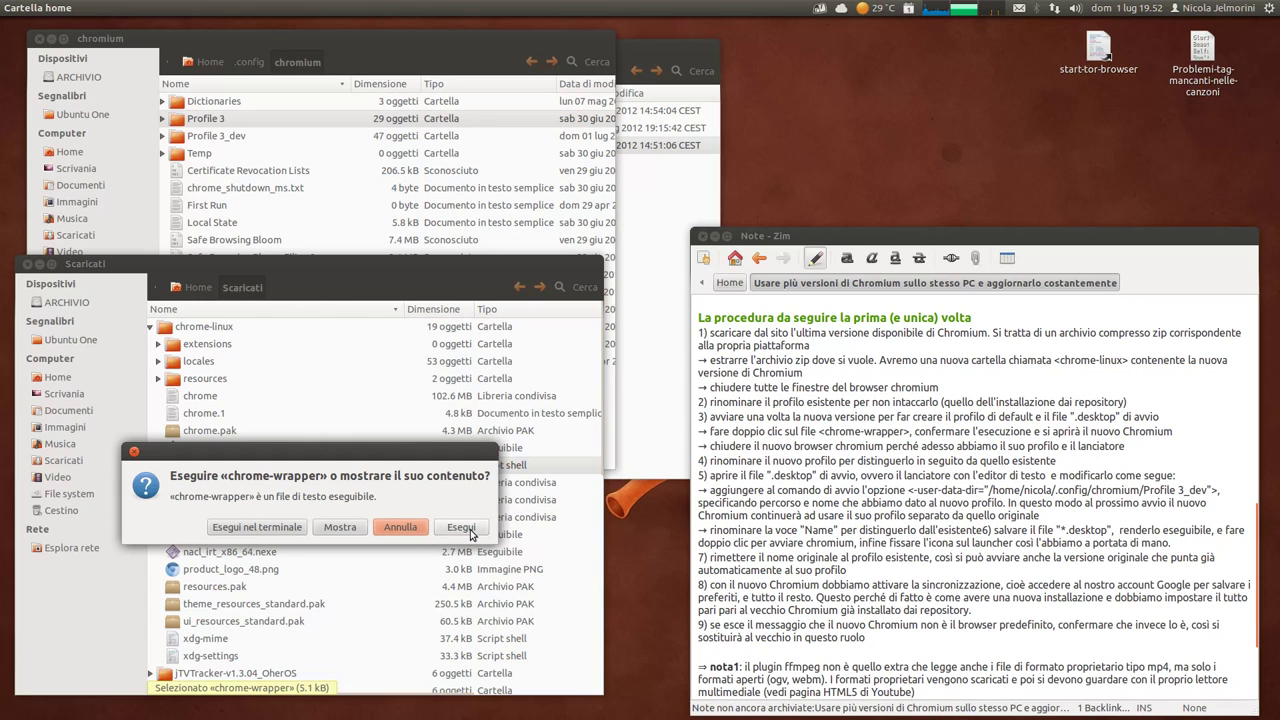
pyautogui.moveTo(377, 442); pyautogui.dragTo(377, 477)
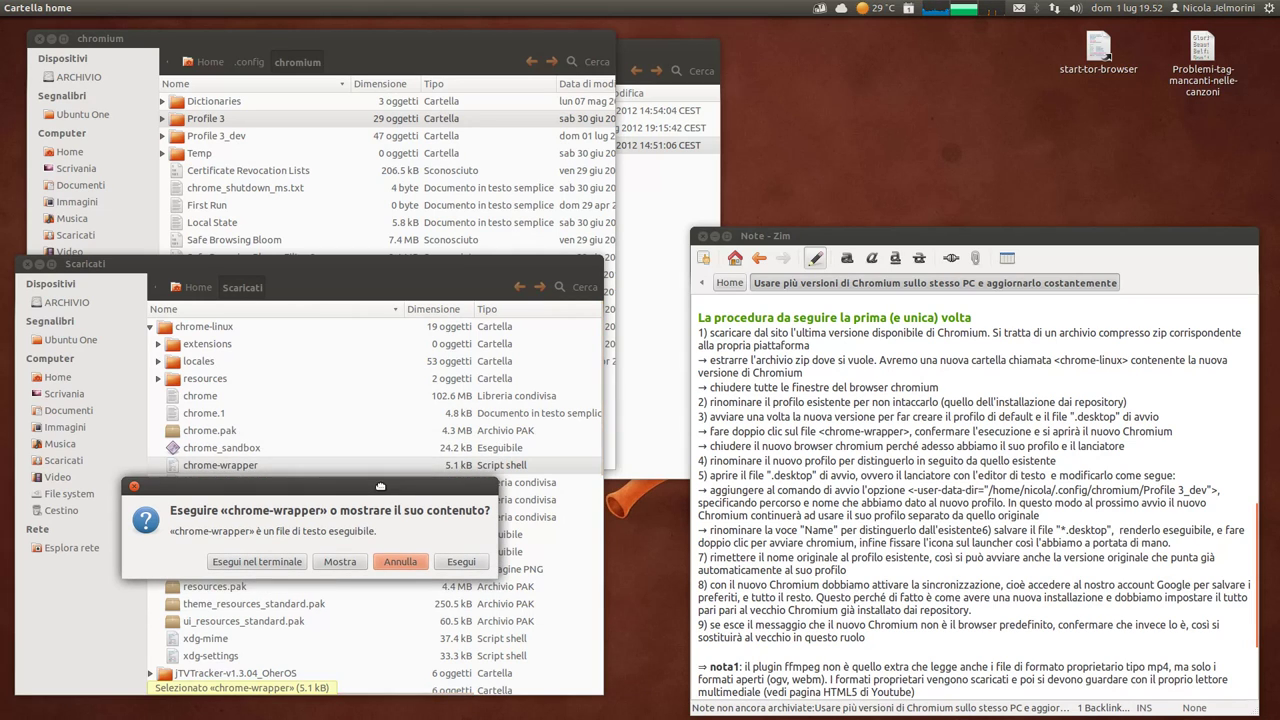
pyautogui.click(411, 561)
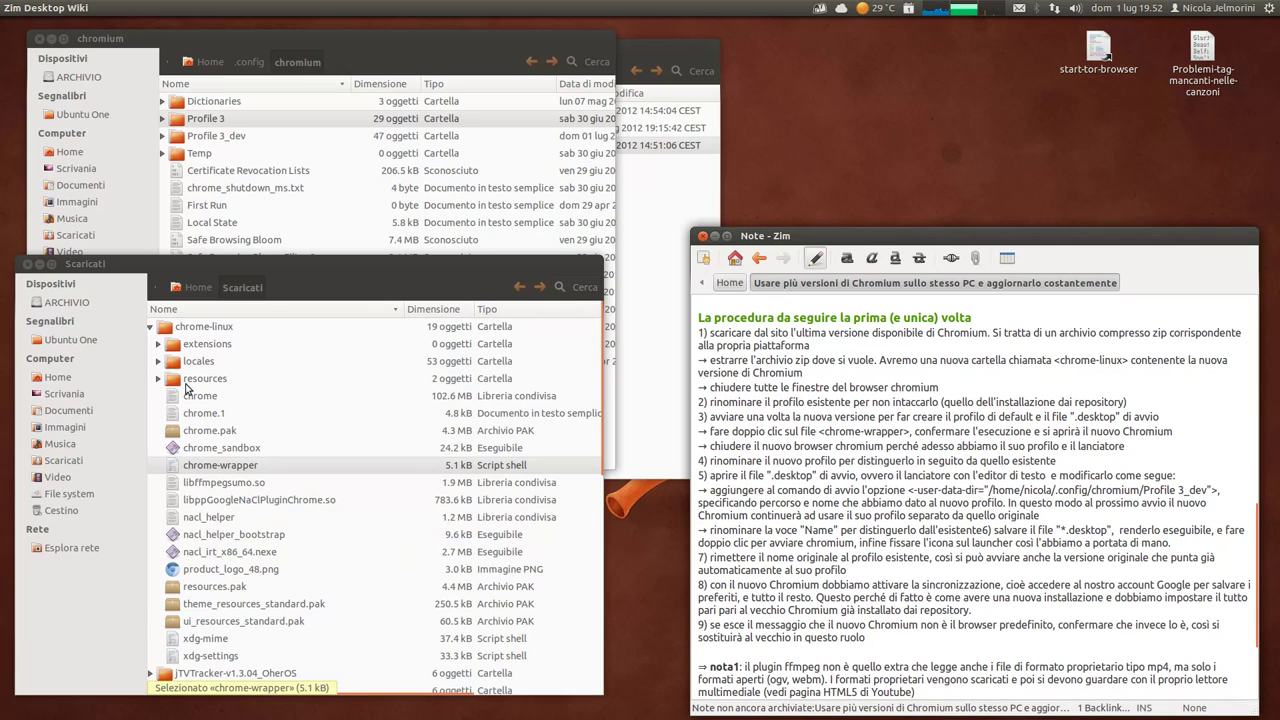
pyautogui.click(151, 327)
pyautogui.click(190, 448)
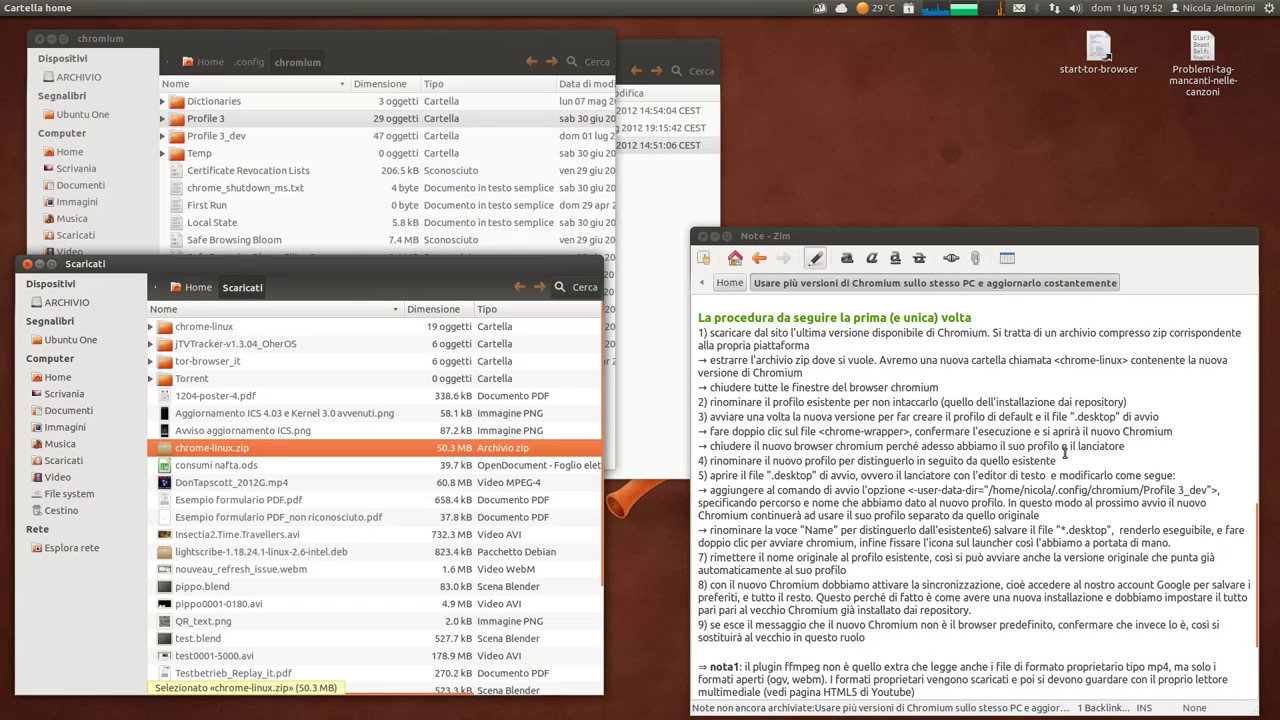
# Step: Highlight step 2 in the notes and point out the Profile 3 and Profile 3_dev folders in the chromium folder
pyautogui.click(187, 120)
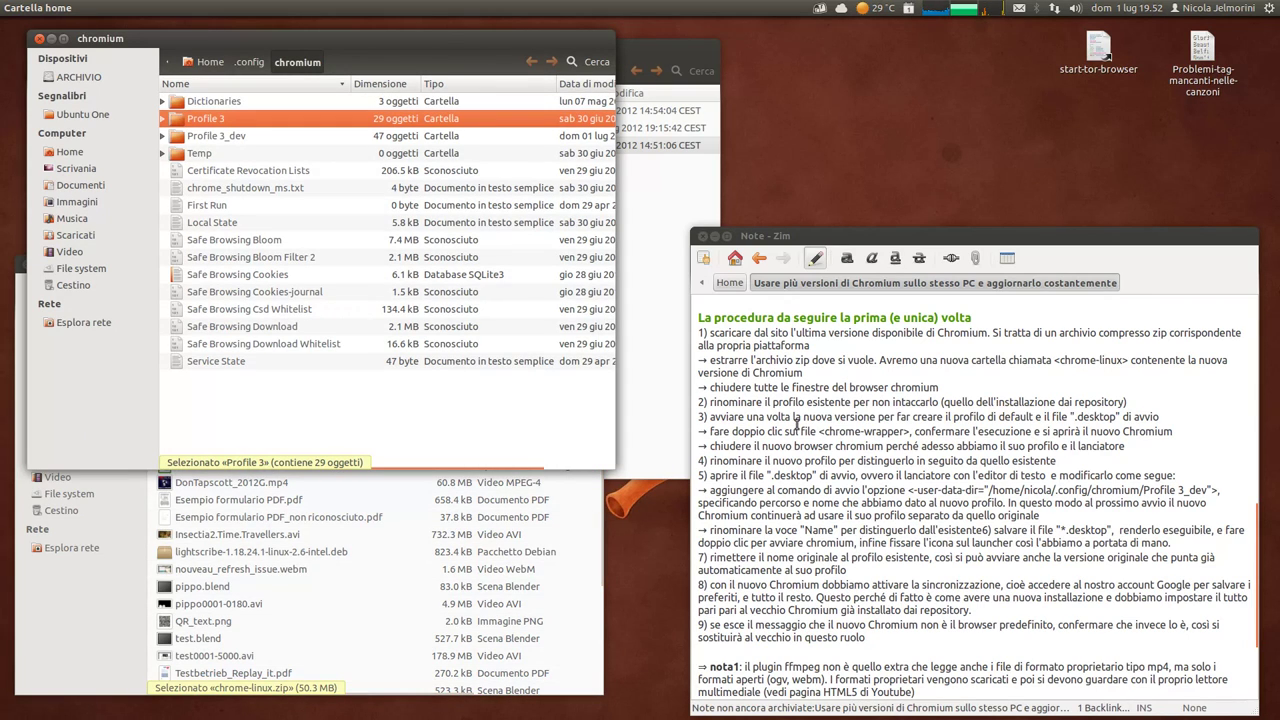
pyautogui.click(699, 402)
pyautogui.moveTo(699, 402); pyautogui.dragTo(1142, 403)
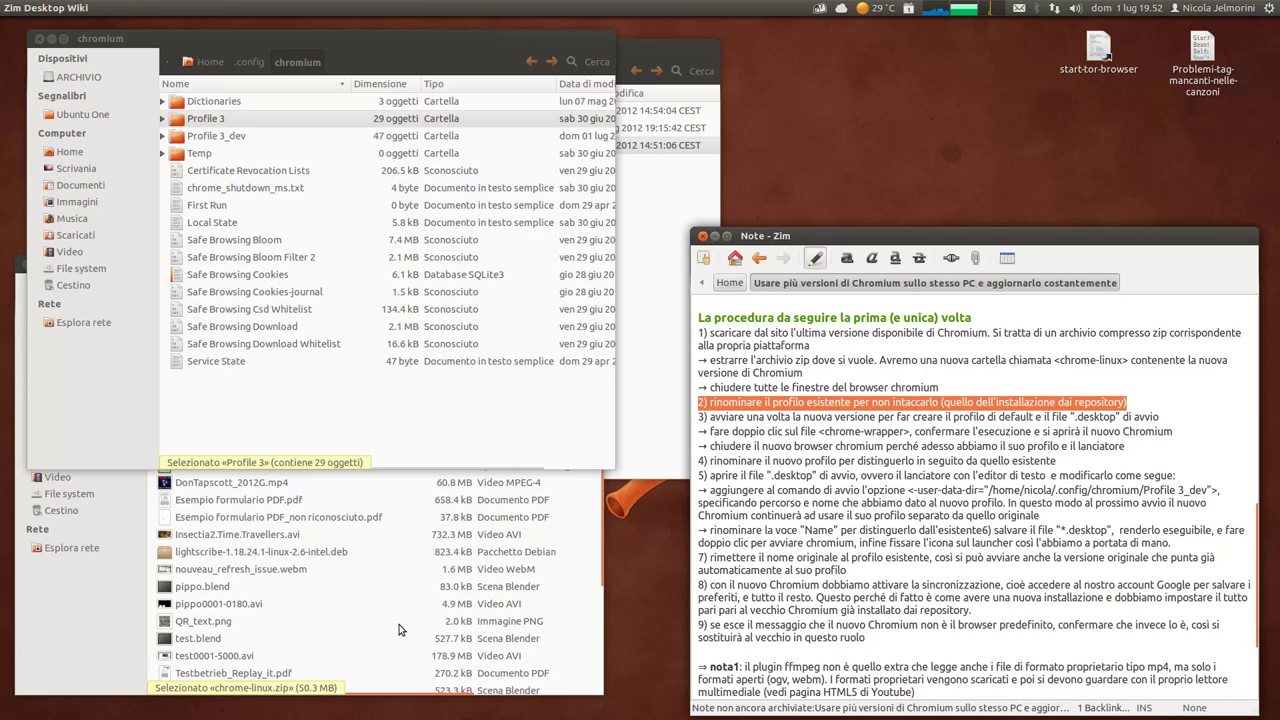
pyautogui.click(179, 120)
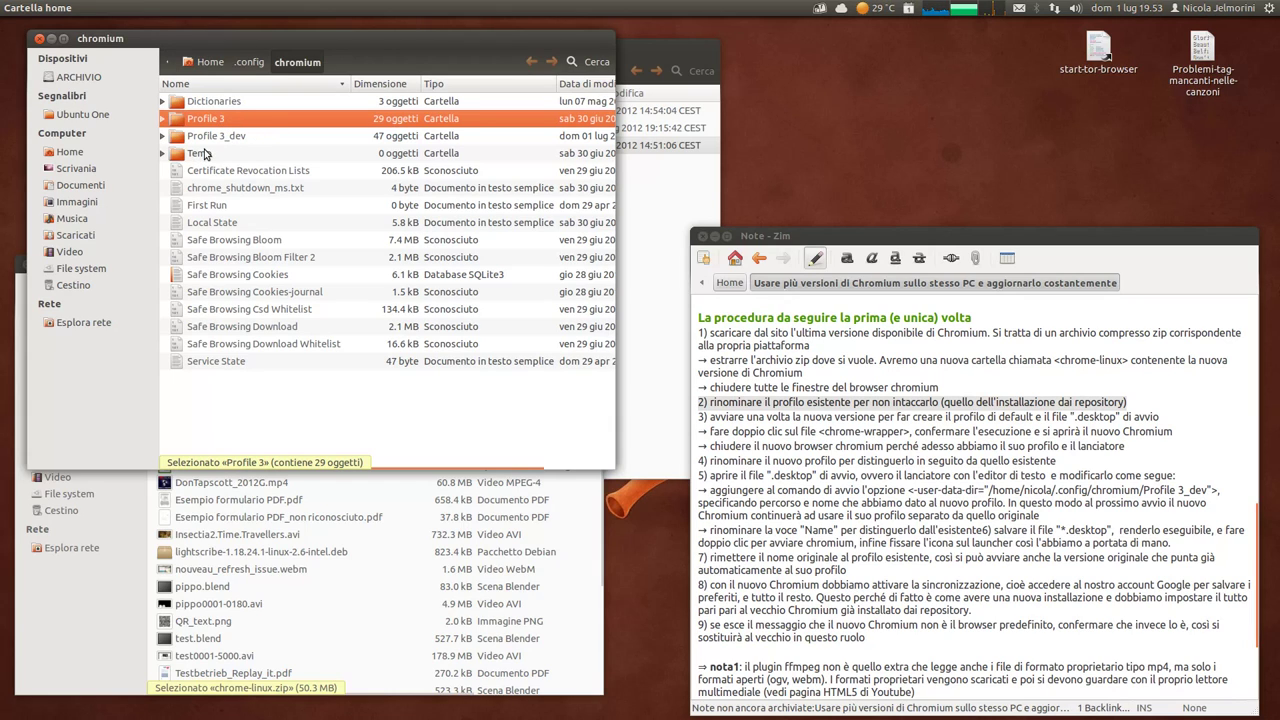
pyautogui.click(175, 140)
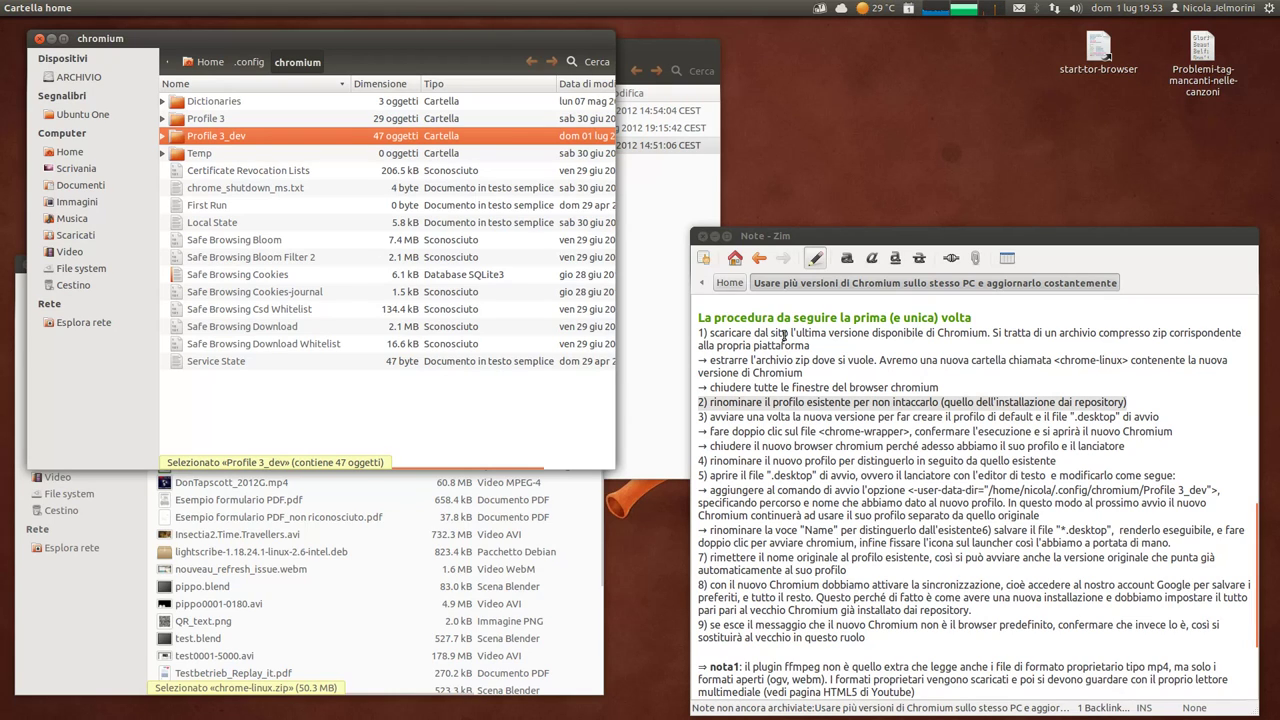
# Step: Highlight step 3 and its two sub-points about launching and closing the new Chromium in the notes, and clear the selection
pyautogui.click(1025, 449)
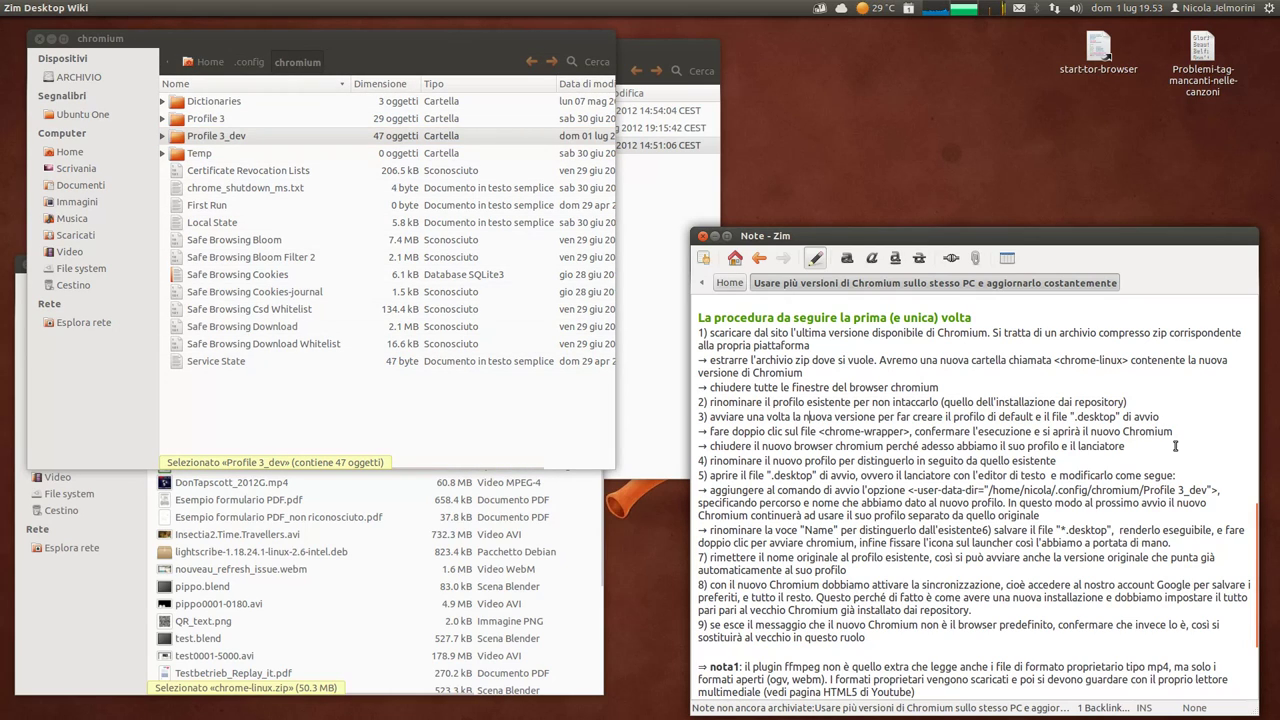
pyautogui.moveTo(1157, 446); pyautogui.dragTo(670, 429)
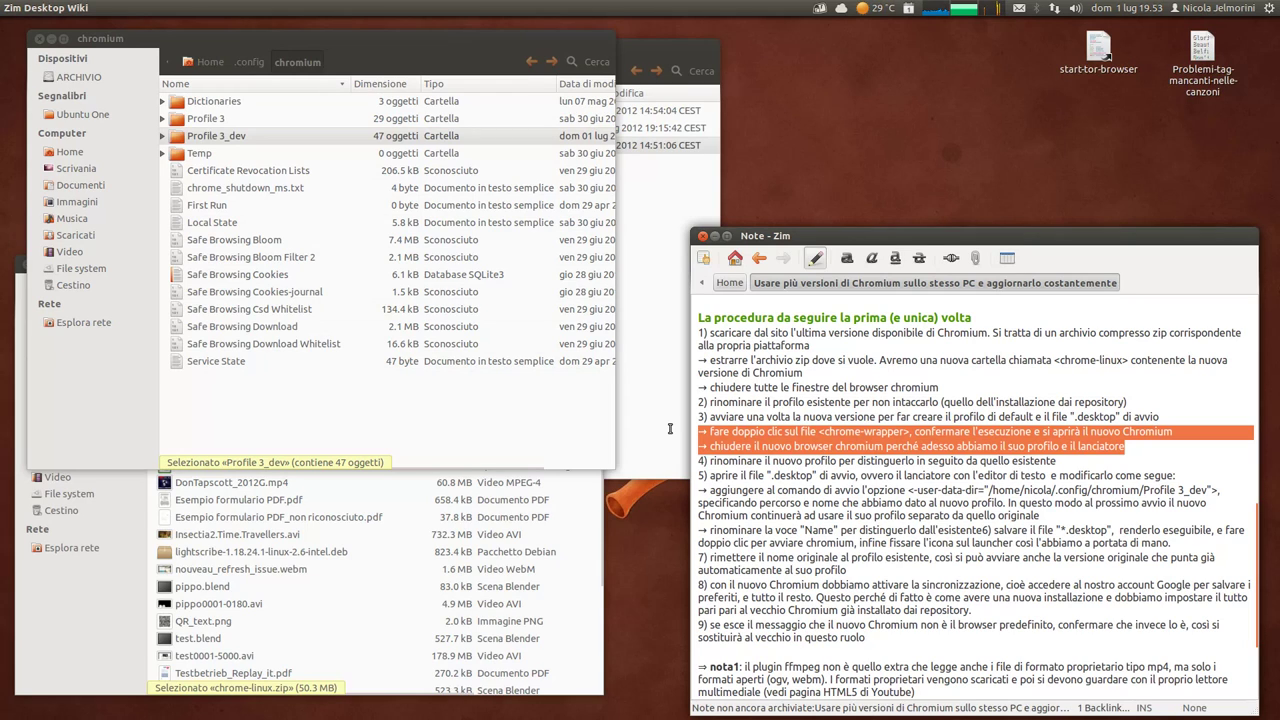
pyautogui.moveTo(670, 429); pyautogui.dragTo(671, 418)
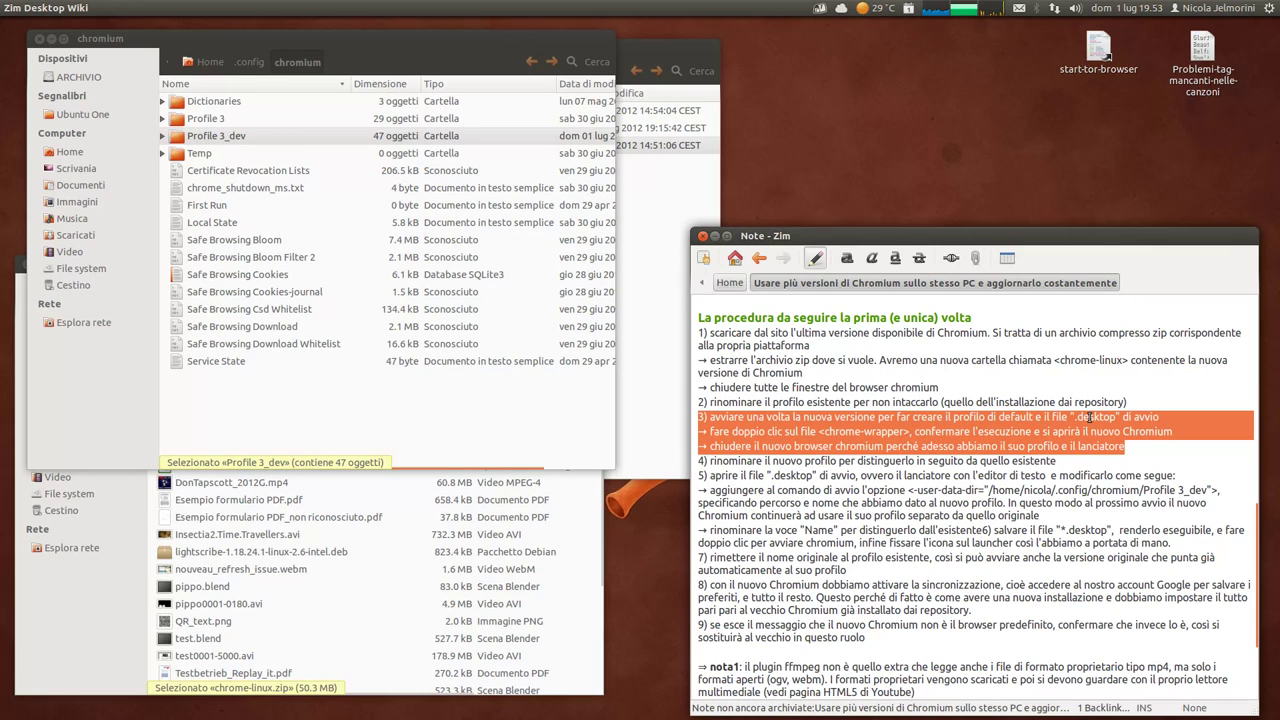
pyautogui.click(1126, 441)
pyautogui.moveTo(1126, 441); pyautogui.dragTo(1200, 431)
pyautogui.click(980, 446)
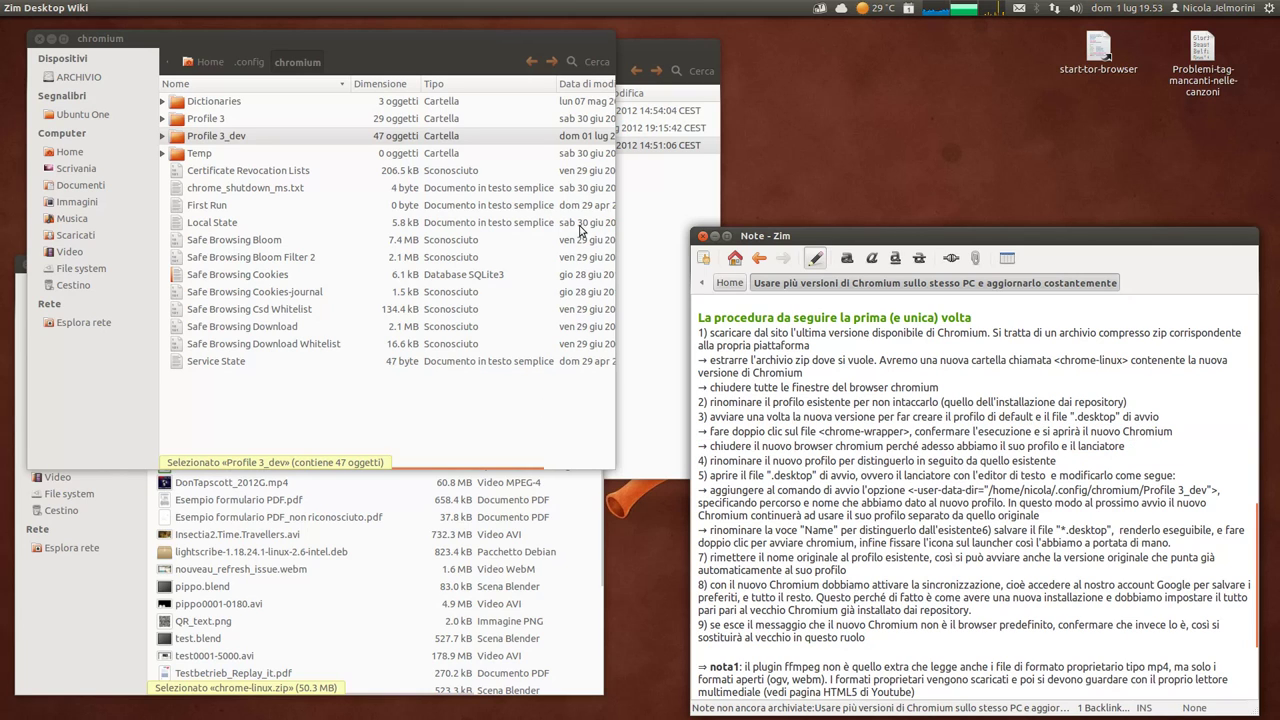
# Step: Bring the applications folder window forward, select the Chromium-dev launcher and move the window beside the chromium profile list
pyautogui.click(626, 51)
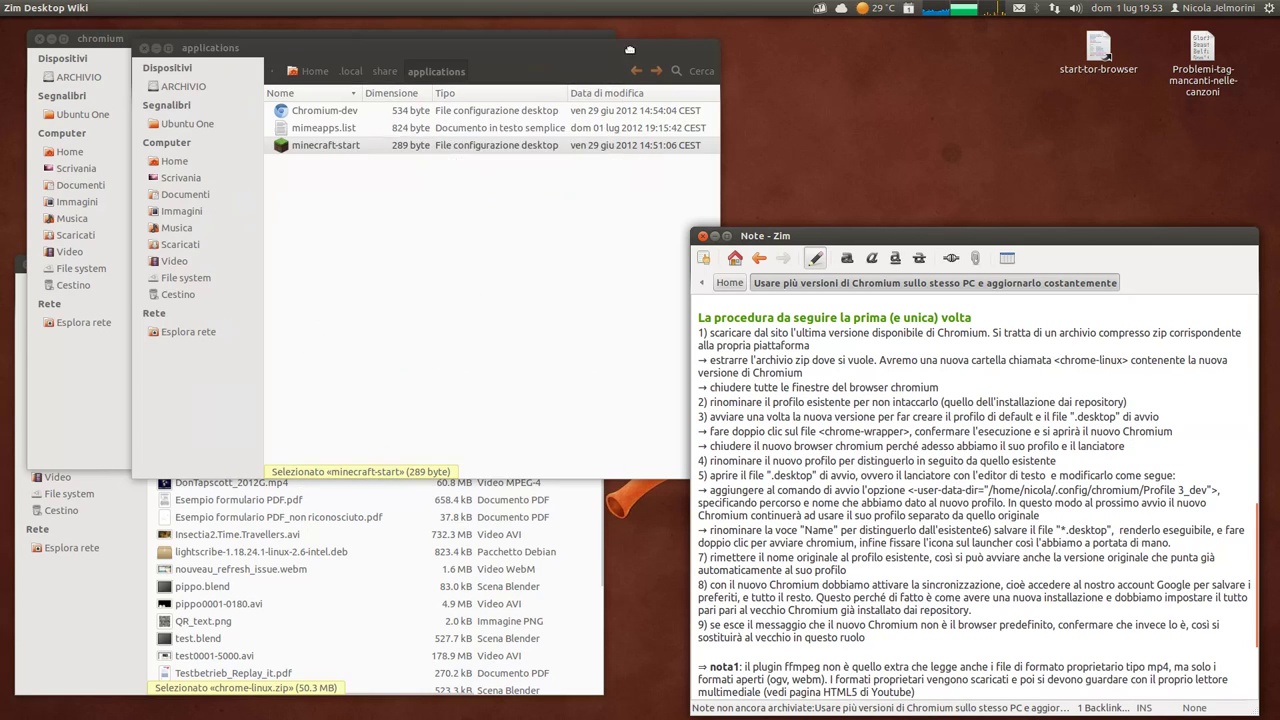
pyautogui.click(292, 113)
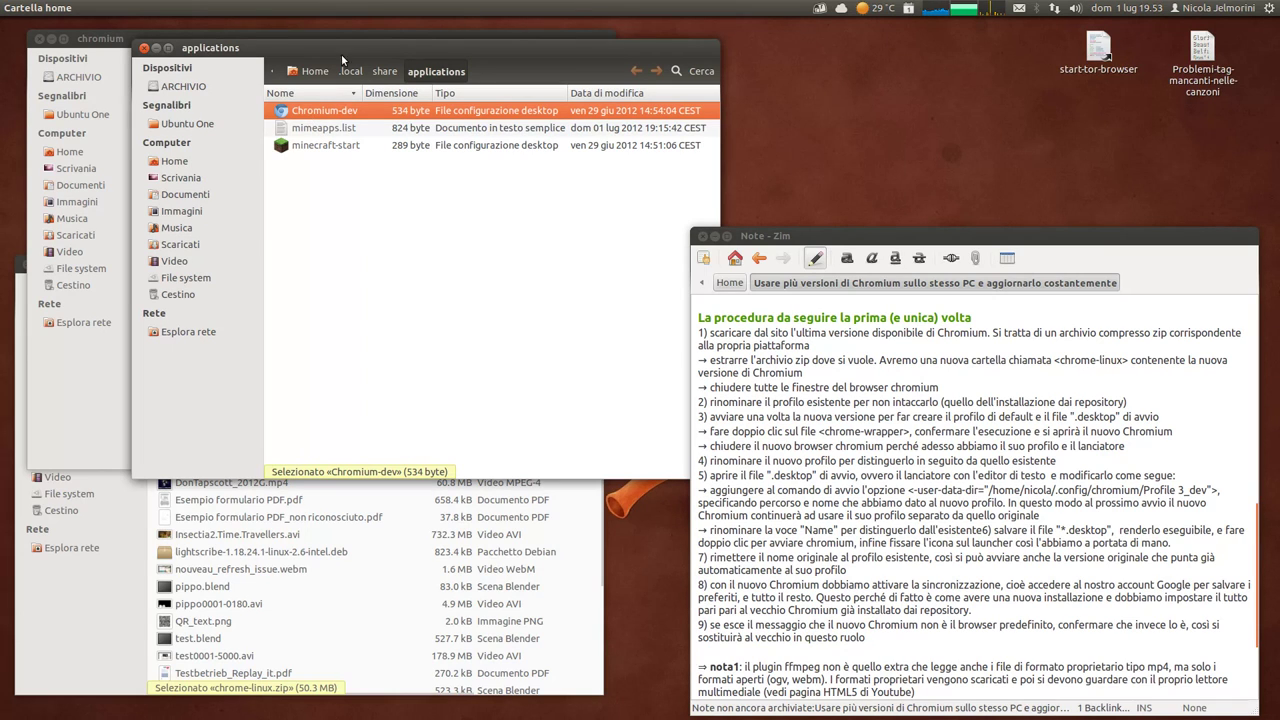
pyautogui.moveTo(354, 46); pyautogui.dragTo(649, 50)
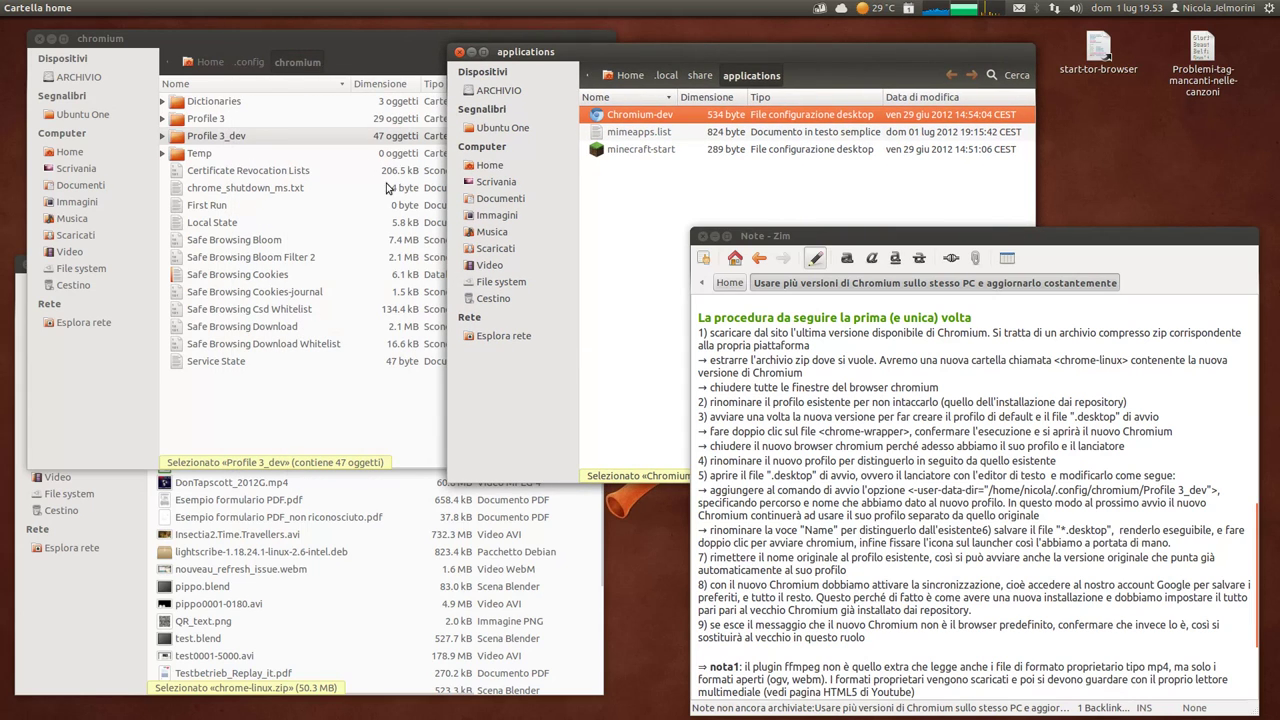
pyautogui.moveTo(544, 53); pyautogui.dragTo(553, 37)
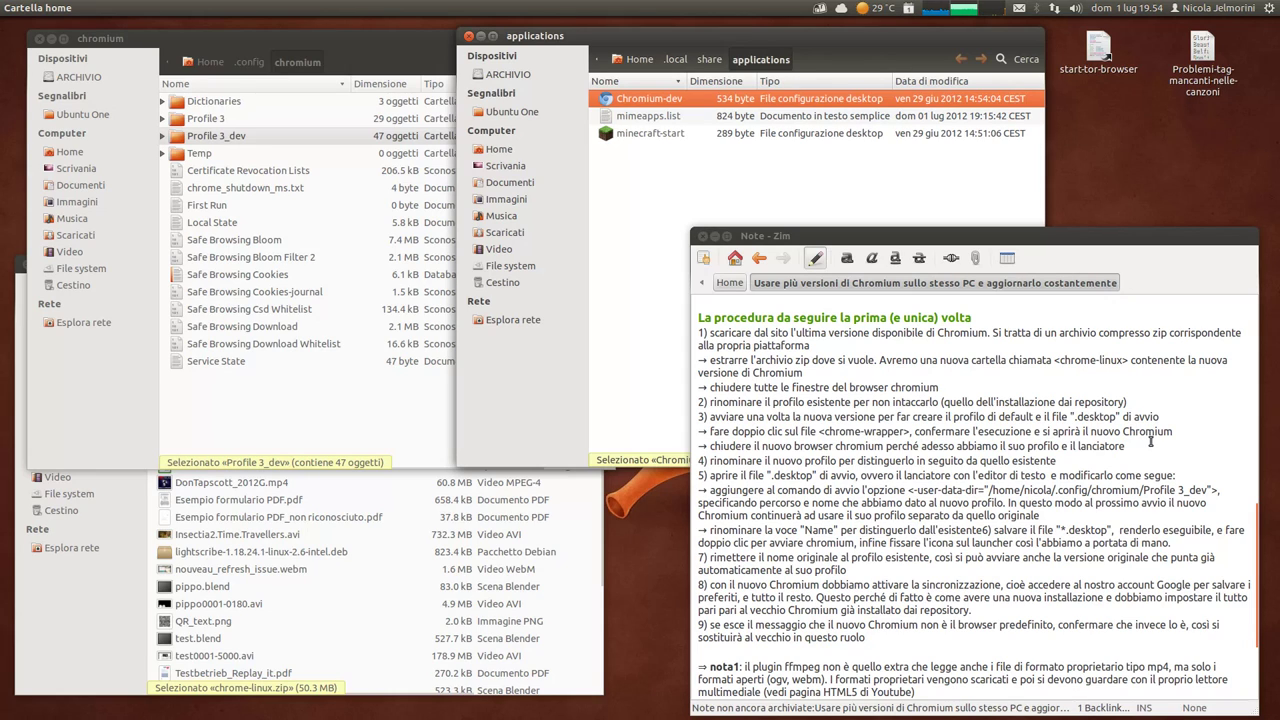
# Step: Highlight step 4 in the notes, point out Profile 3_dev and the Scaricati window, and select Profile 3 in the chromium folder
pyautogui.moveTo(1092, 466); pyautogui.dragTo(698, 464)
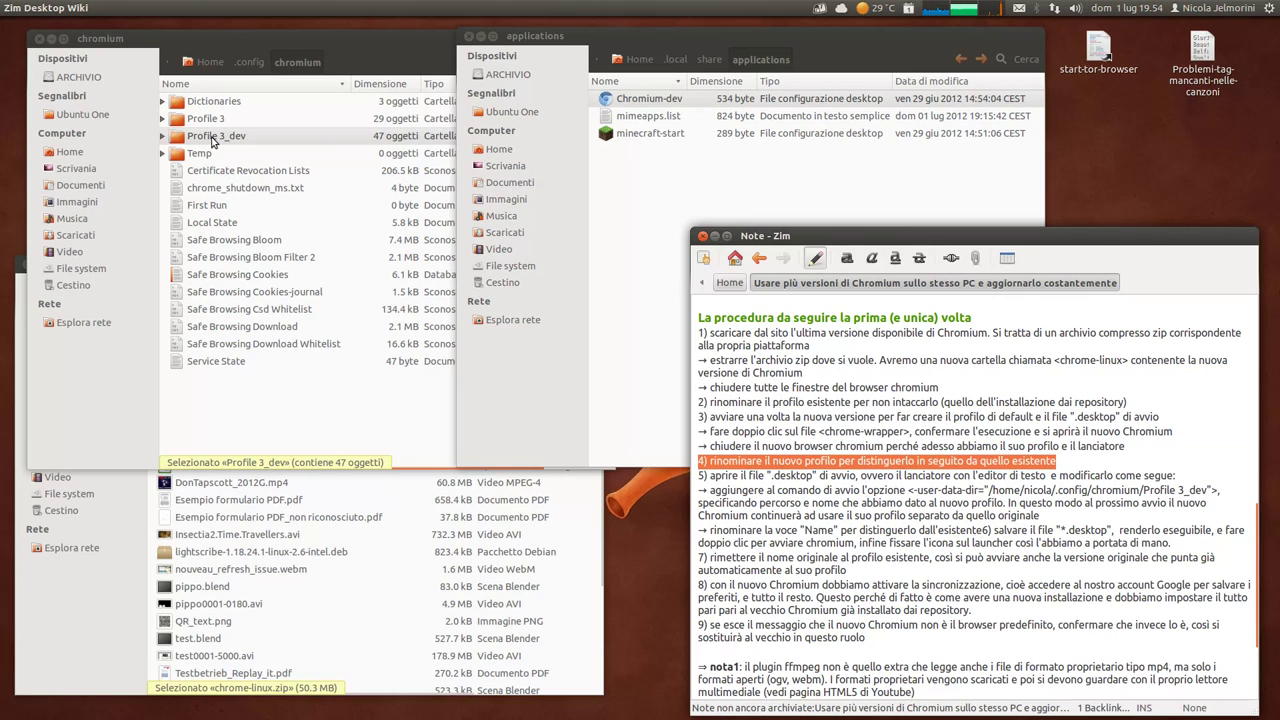
pyautogui.click(174, 145)
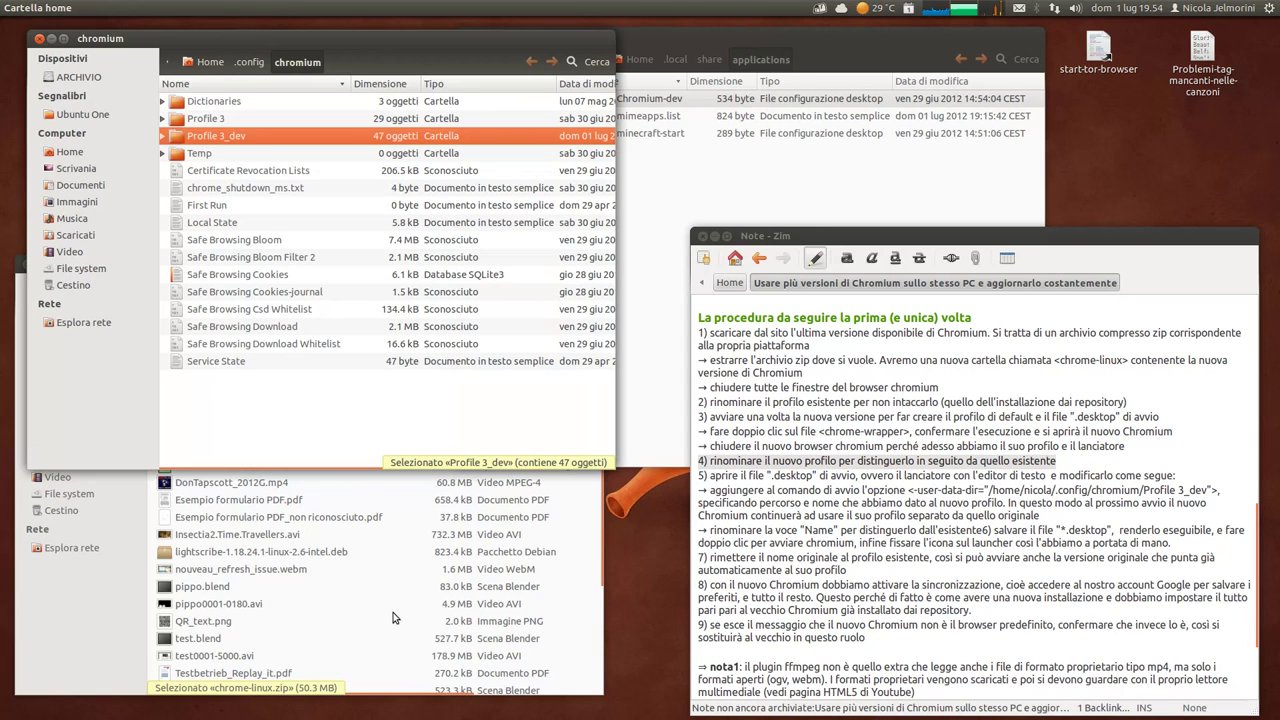
pyautogui.click(250, 603)
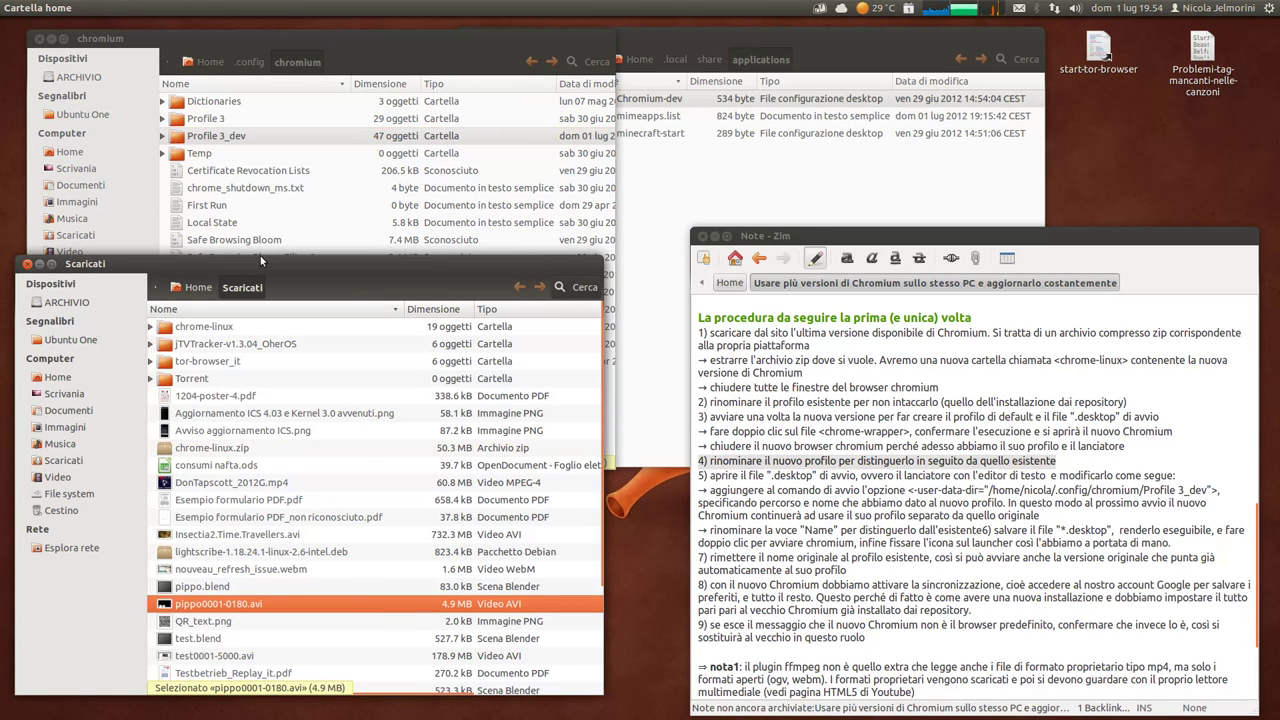
pyautogui.click(292, 38)
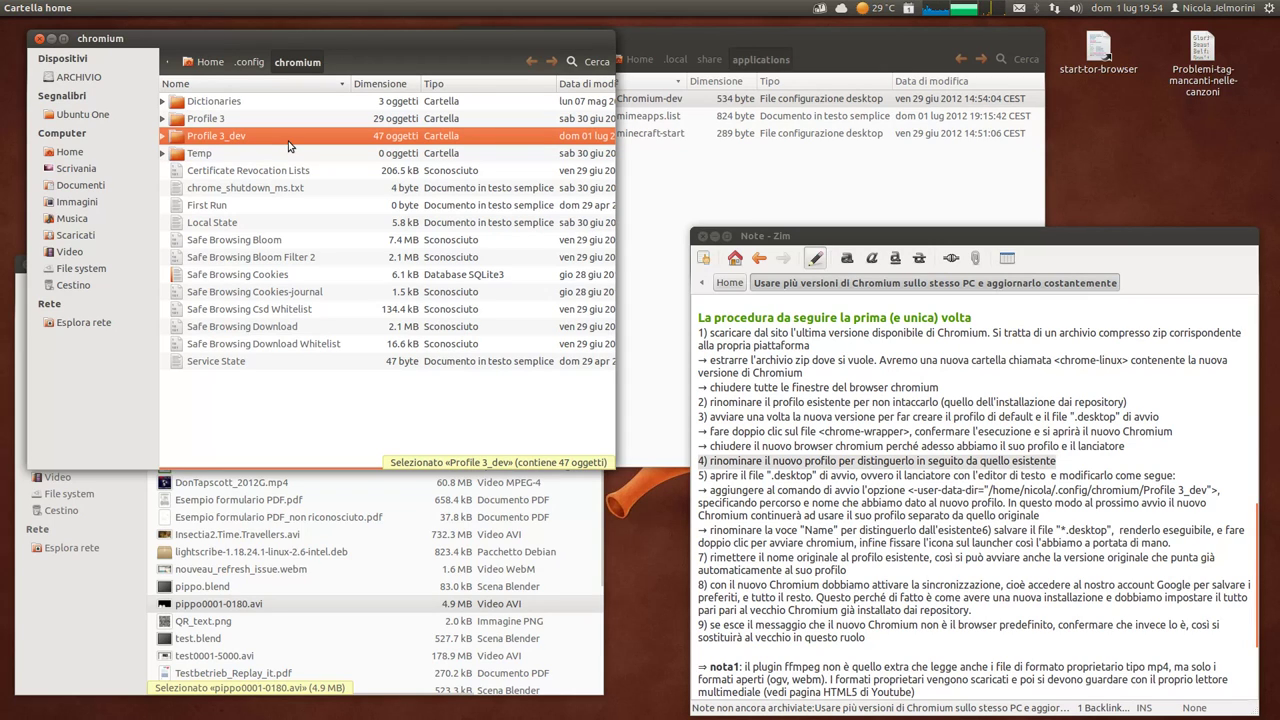
pyautogui.click(247, 120)
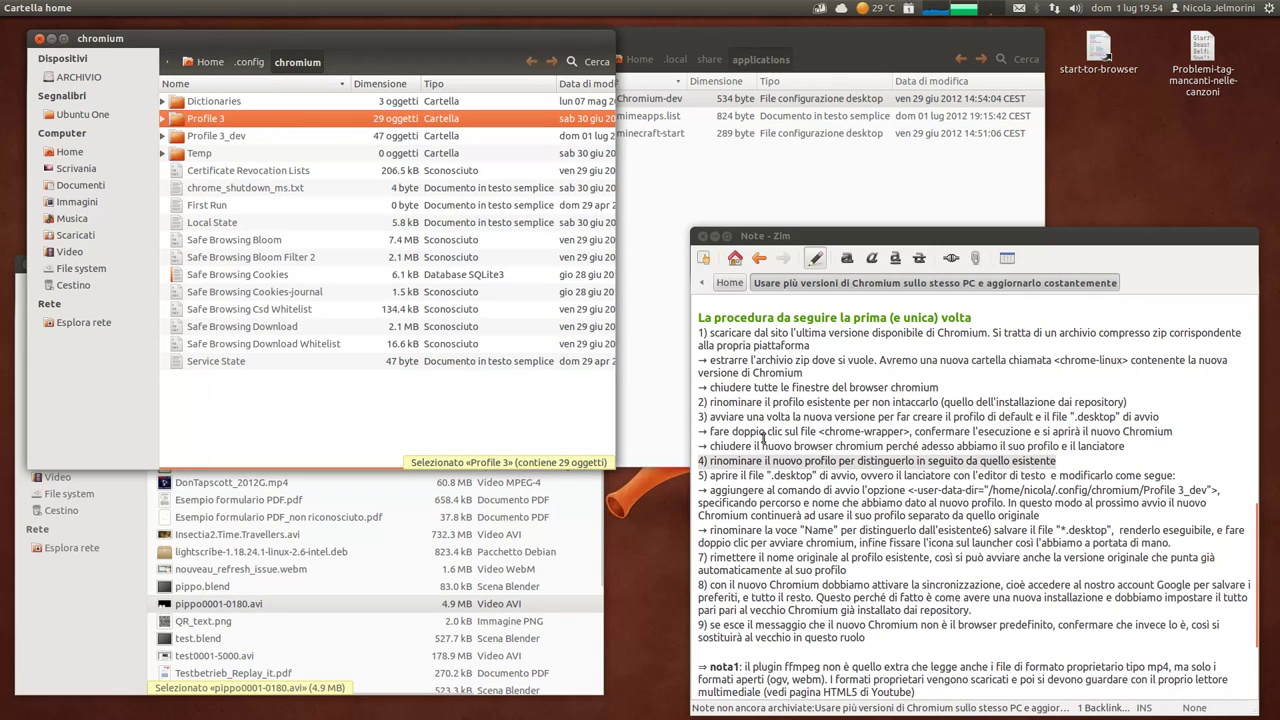
# Step: Highlight the renaming instructions of steps 2 and 4 in the notes, and compare Profile 3 with Profile 3_dev in the chromium folder
pyautogui.moveTo(697, 403); pyautogui.dragTo(948, 401)
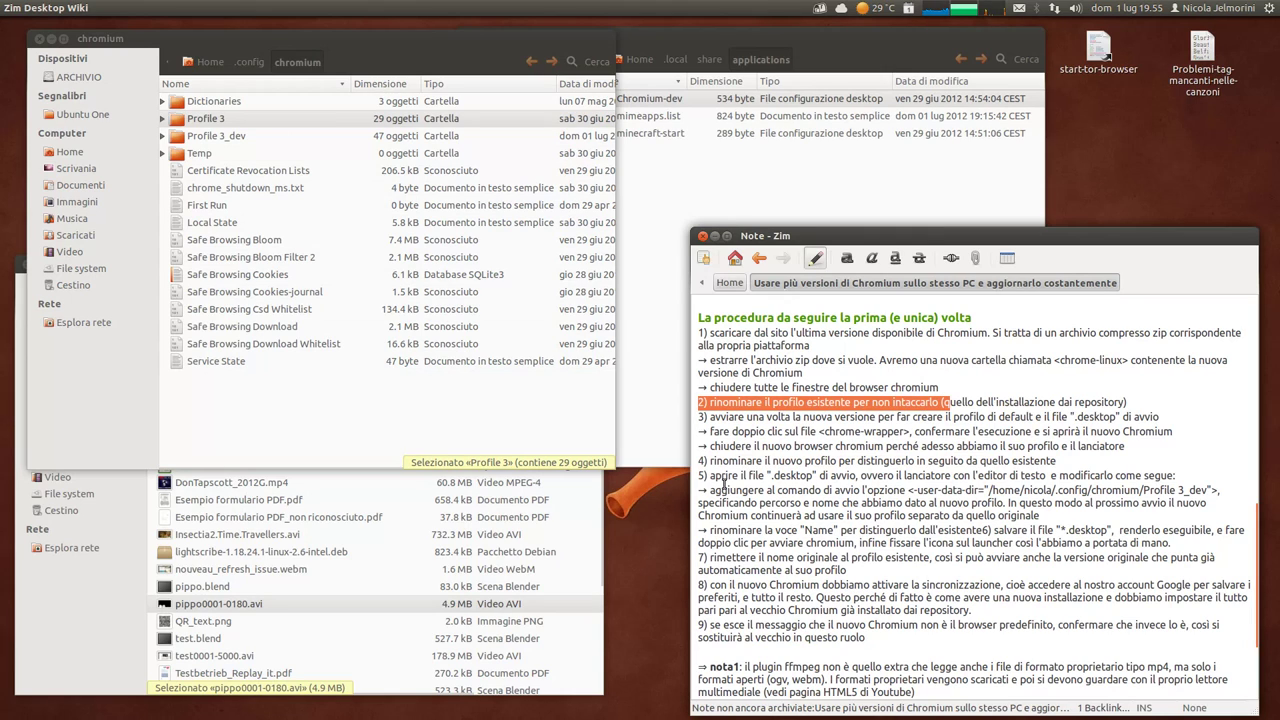
pyautogui.click(696, 460)
pyautogui.moveTo(696, 460); pyautogui.dragTo(967, 457)
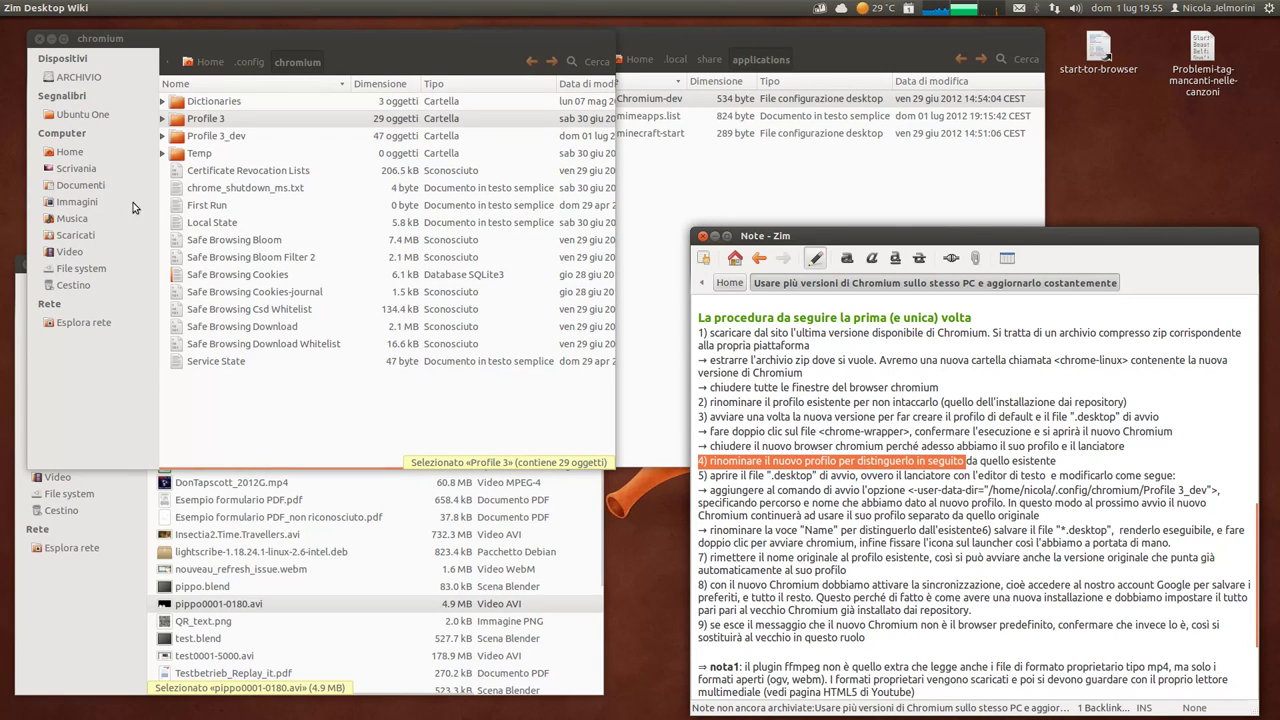
pyautogui.click(173, 124)
pyautogui.click(182, 137)
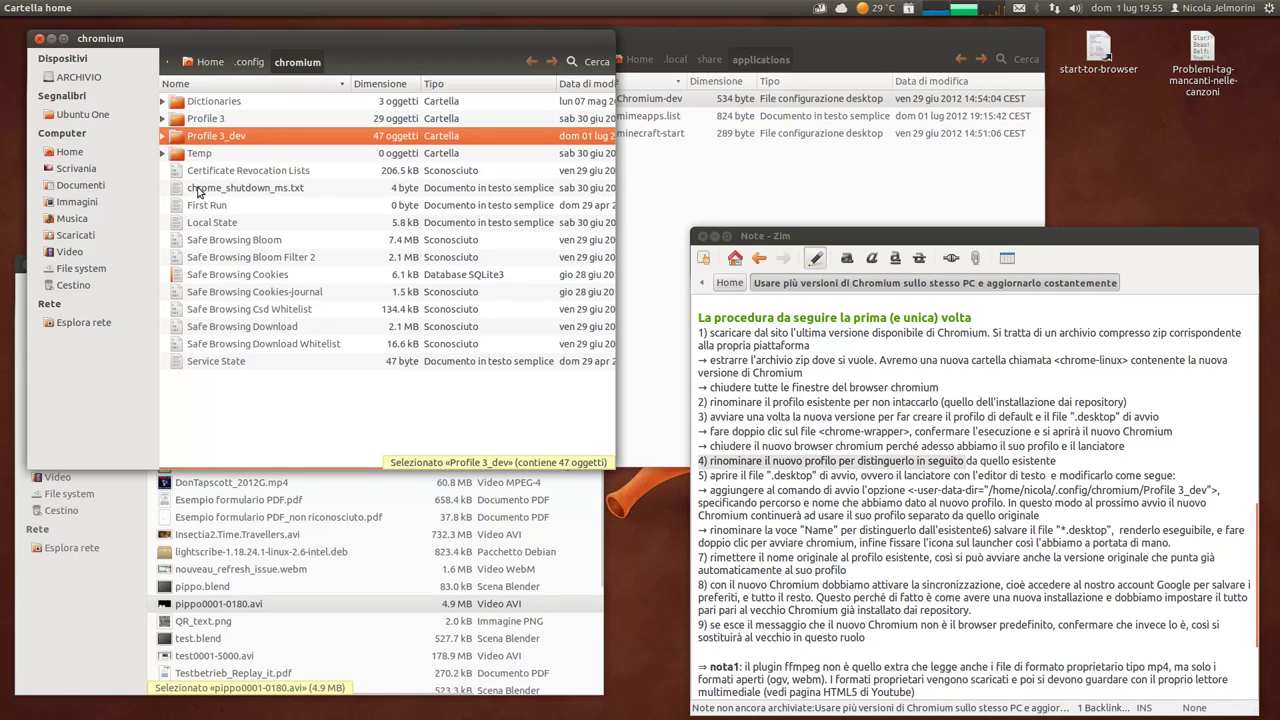
pyautogui.click(208, 120)
pyautogui.click(207, 138)
# Step: Highlight step 5 in the notes, start gedit and open the Chromium-dev launcher file from the applications folder in it
pyautogui.click(703, 477)
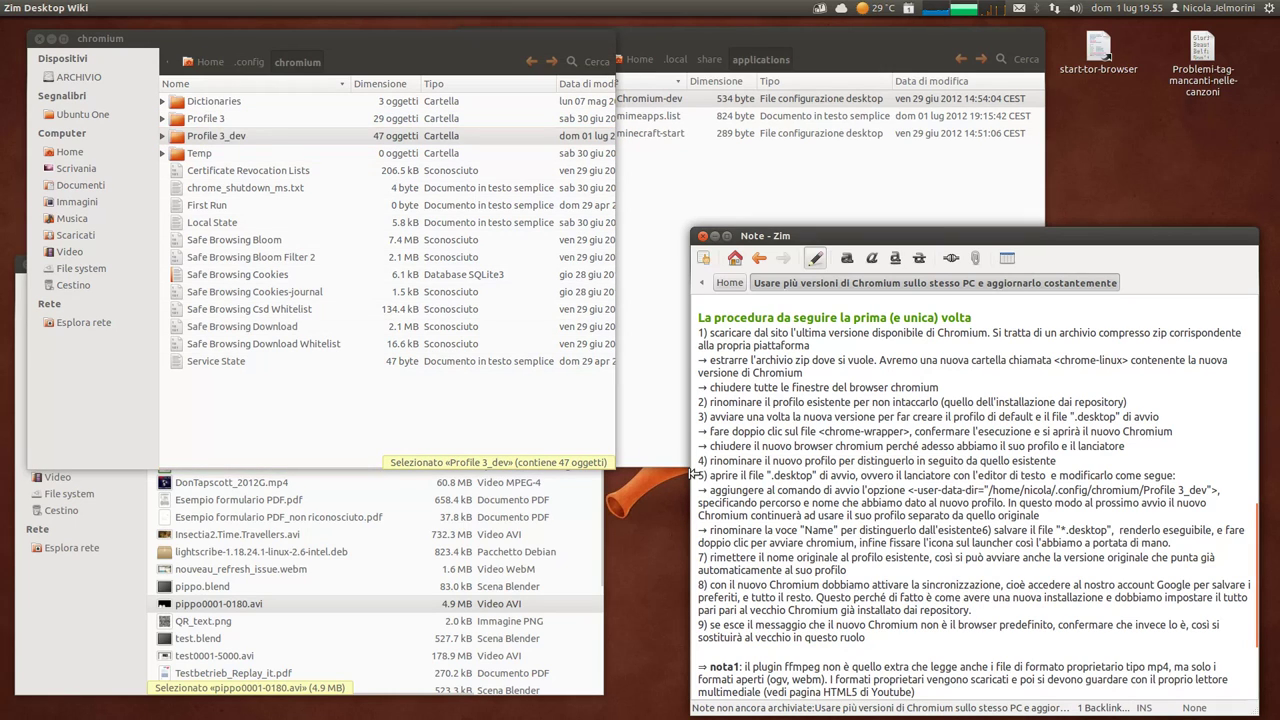
pyautogui.moveTo(699, 476); pyautogui.dragTo(901, 490)
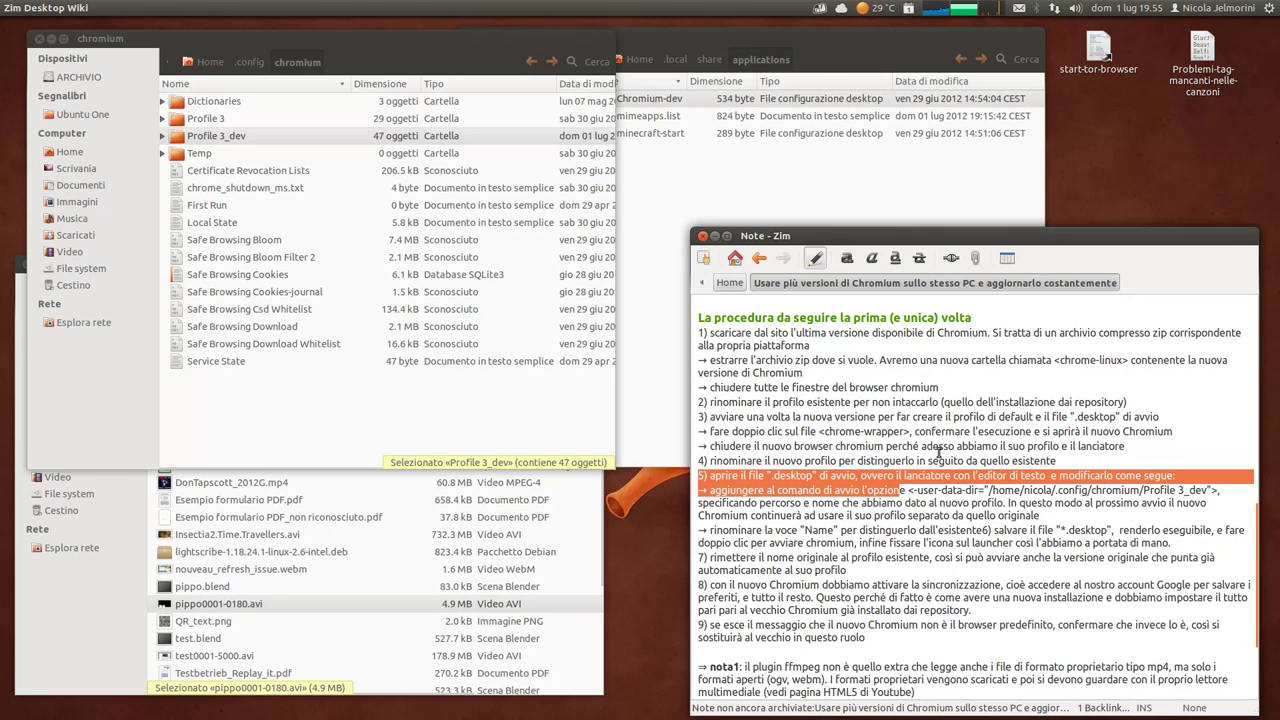
pyautogui.click(674, 38)
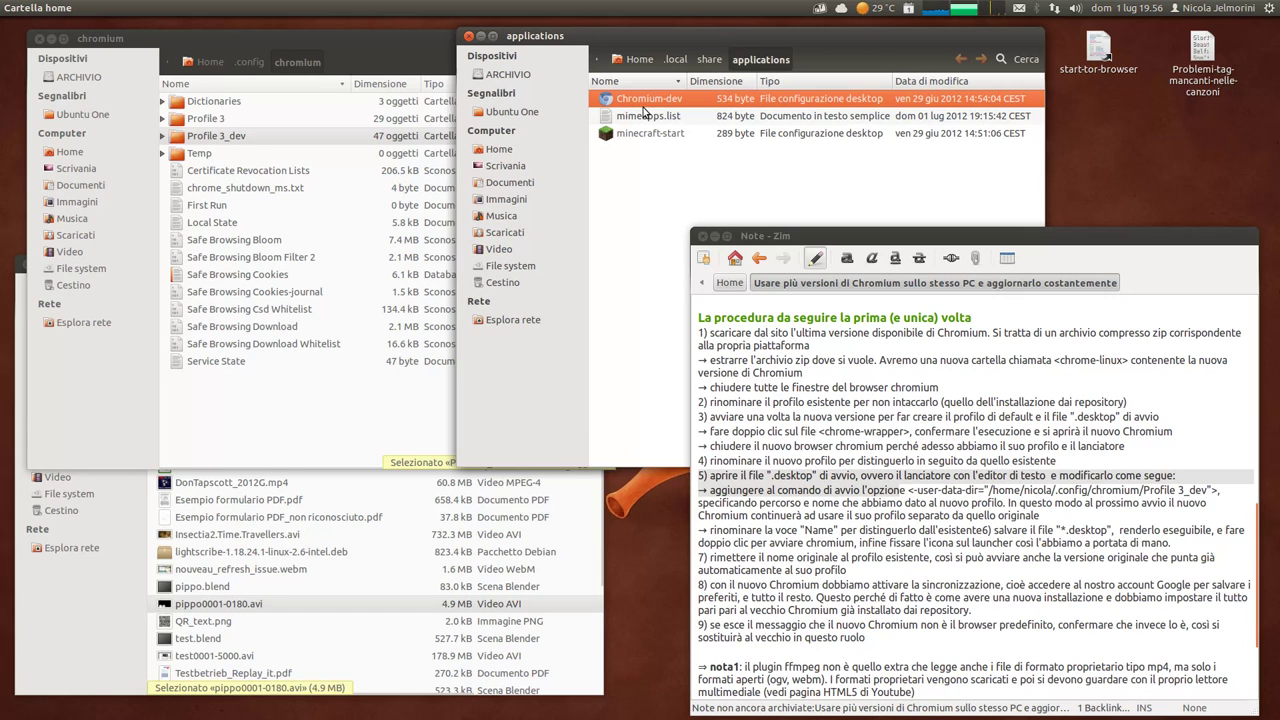
pyautogui.press('super')
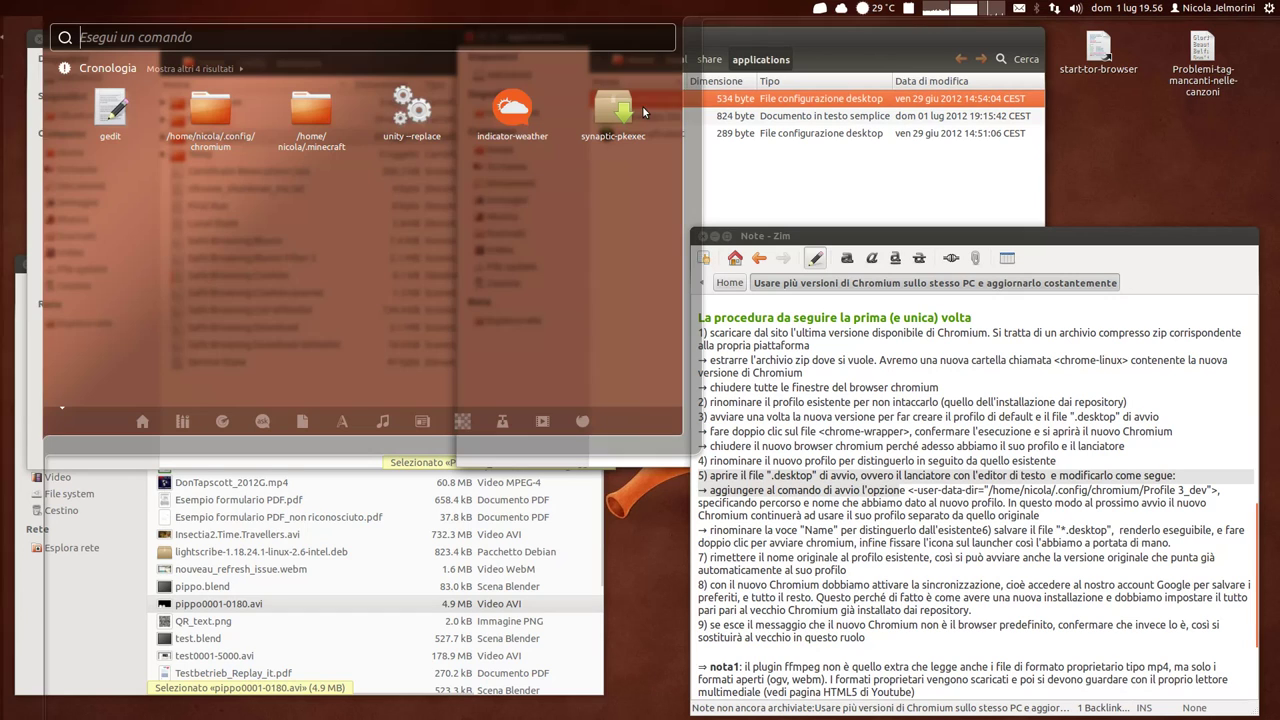
pyautogui.press('Escape')
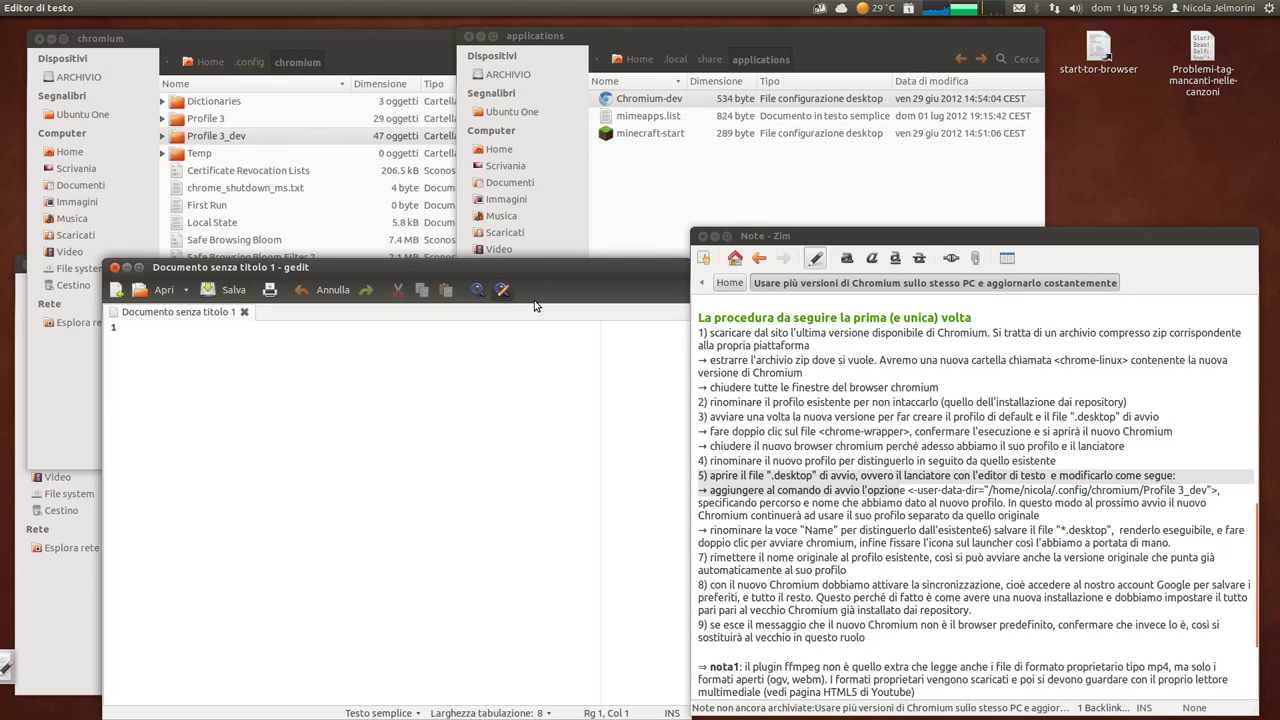
pyautogui.moveTo(608, 100); pyautogui.dragTo(295, 258)
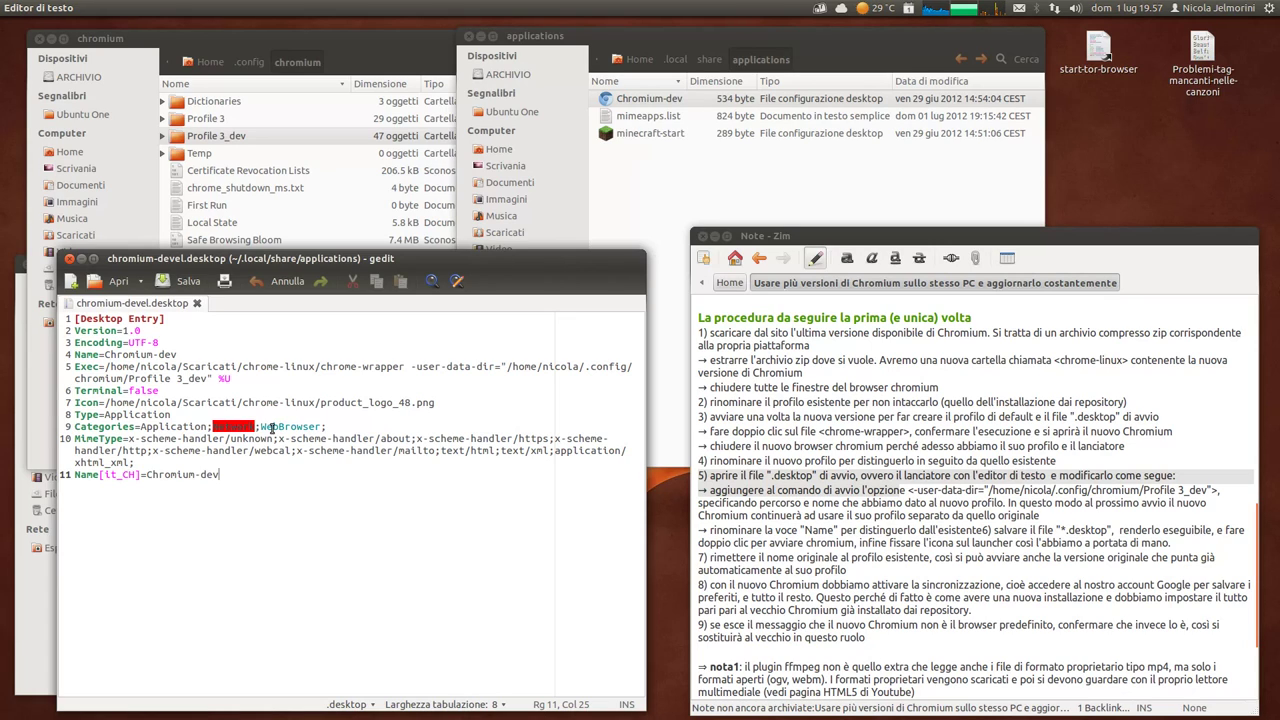
# Step: Locate the user-data-dir option in the notes and point out the Exec line in chromium-devel.desktop
pyautogui.click(78, 354)
pyautogui.click(912, 491)
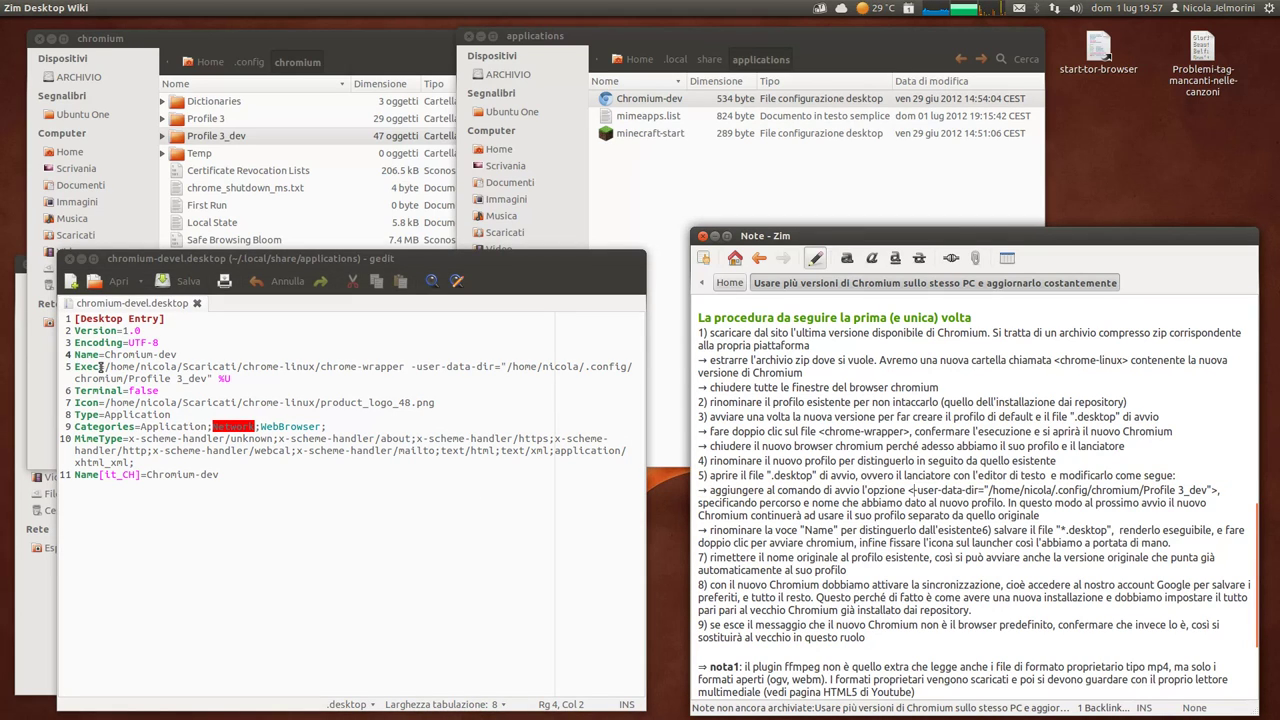
pyautogui.moveTo(100, 367); pyautogui.dragTo(78, 366)
pyautogui.click(121, 366)
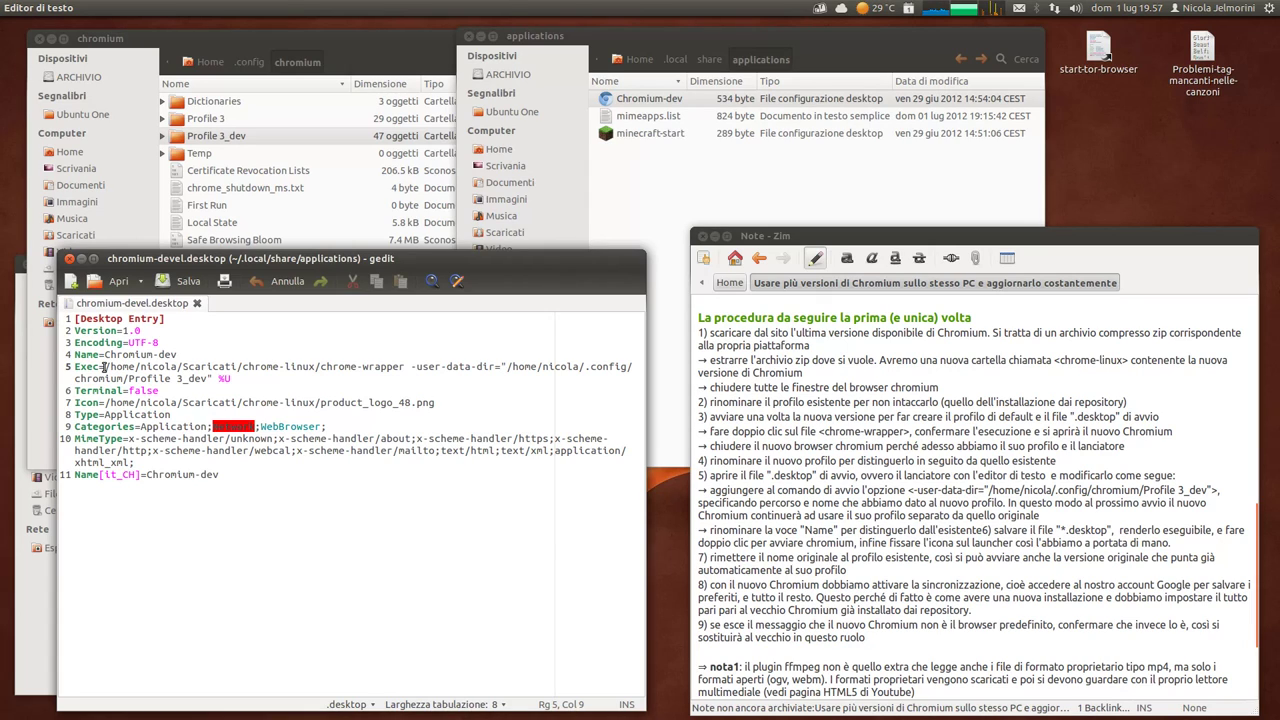
pyautogui.click(103, 366)
pyautogui.moveTo(103, 366); pyautogui.dragTo(110, 367)
# Step: Point out the chrome-linux folder in Scaricati, and highlight the full chrome-wrapper path in the launcher's Exec line
pyautogui.click(31, 633)
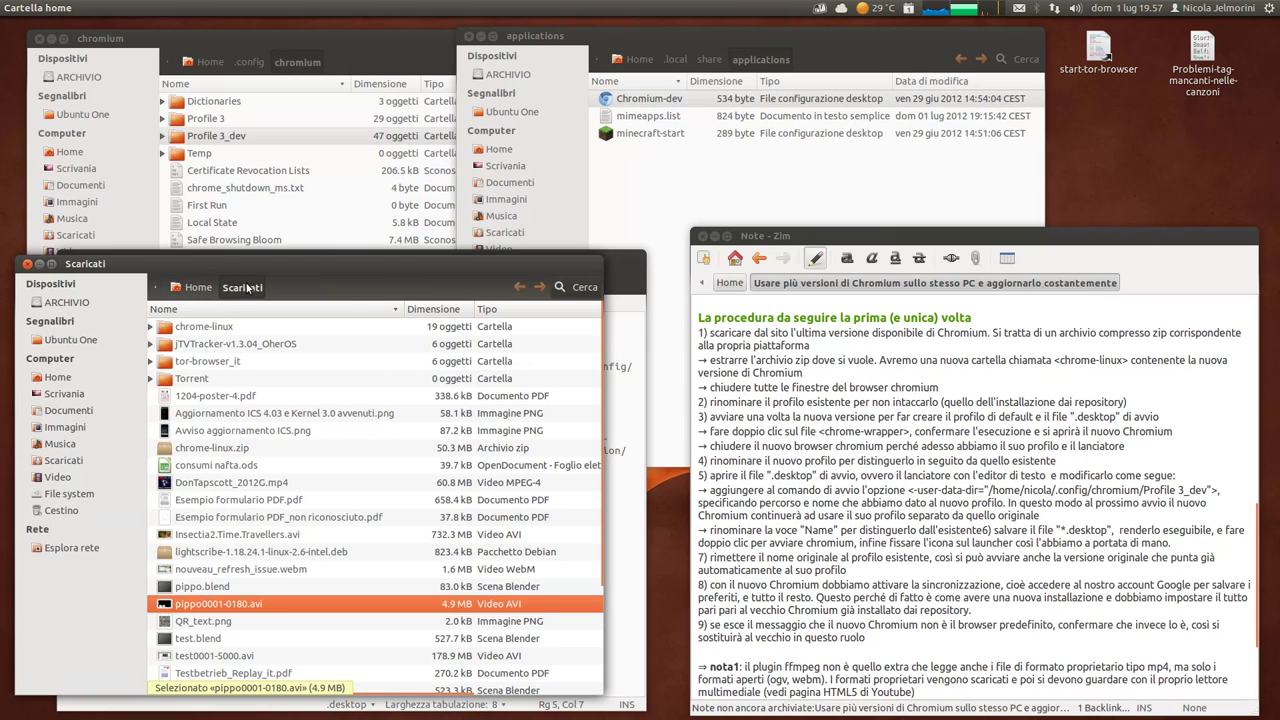
pyautogui.click(198, 330)
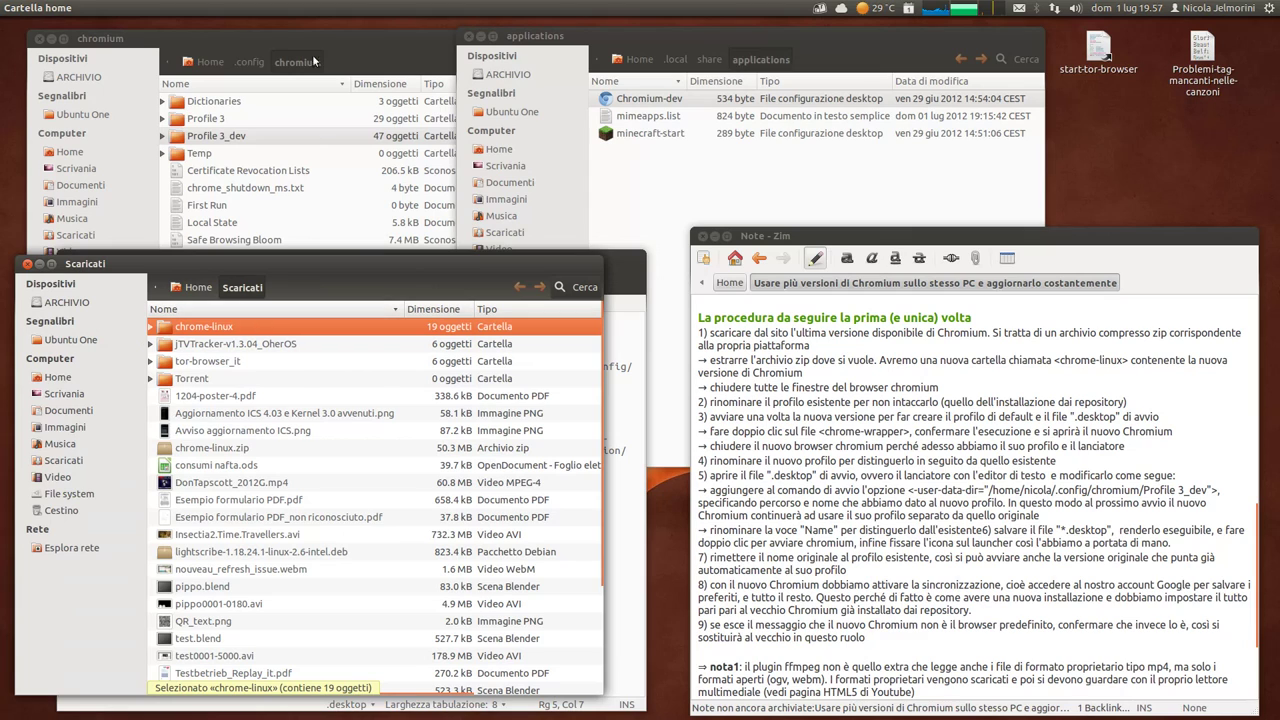
pyautogui.click(628, 254)
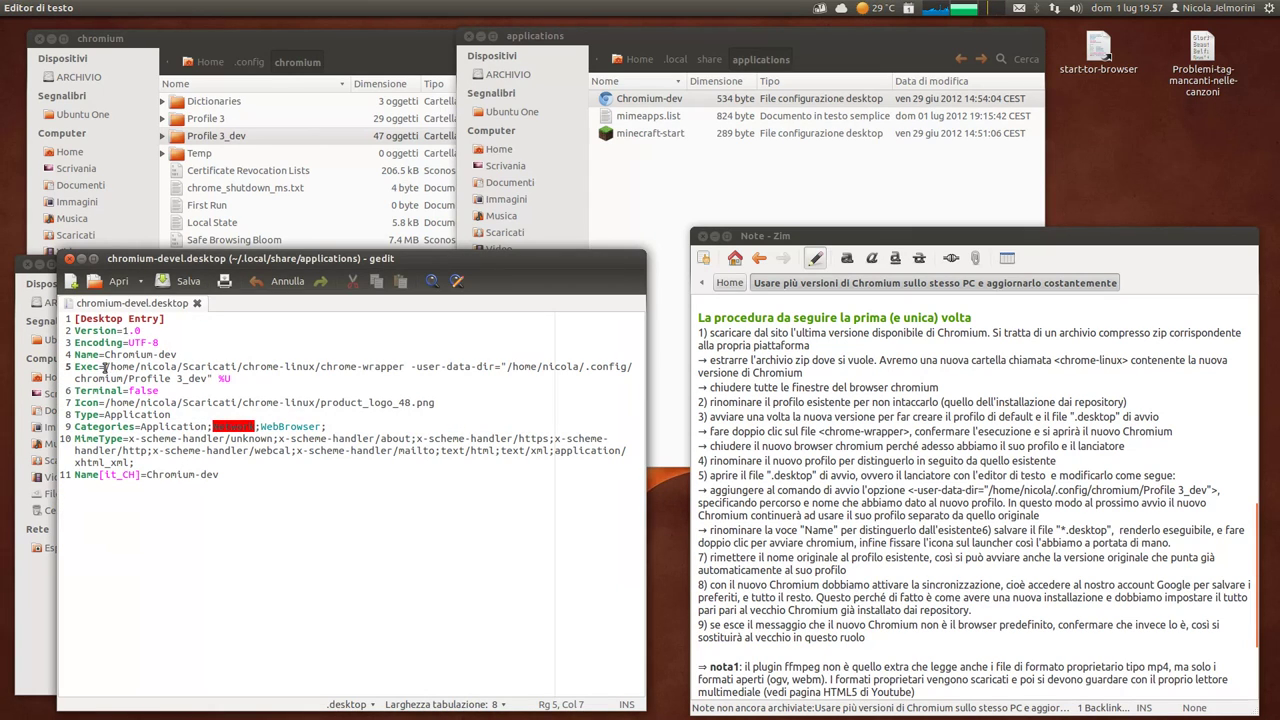
pyautogui.moveTo(104, 367); pyautogui.dragTo(405, 368)
pyautogui.moveTo(113, 259)
pyautogui.mouseDown()
pyautogui.moveTo(177, 245)
pyautogui.moveTo(135, 266)
pyautogui.mouseUp()
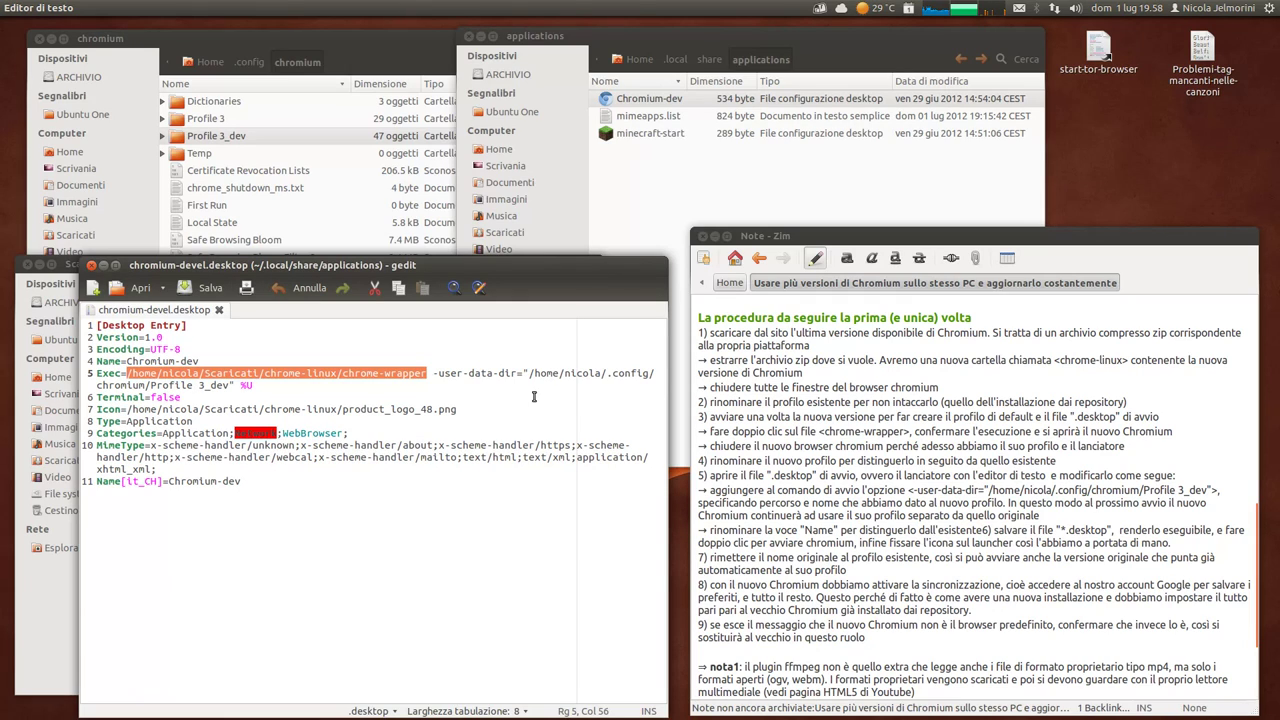
# Step: Highlight the user-data-dir option in the notes and the matching -user-data-dir option in the launcher's Exec line
pyautogui.click(434, 373)
pyautogui.moveTo(912, 492); pyautogui.dragTo(1210, 490)
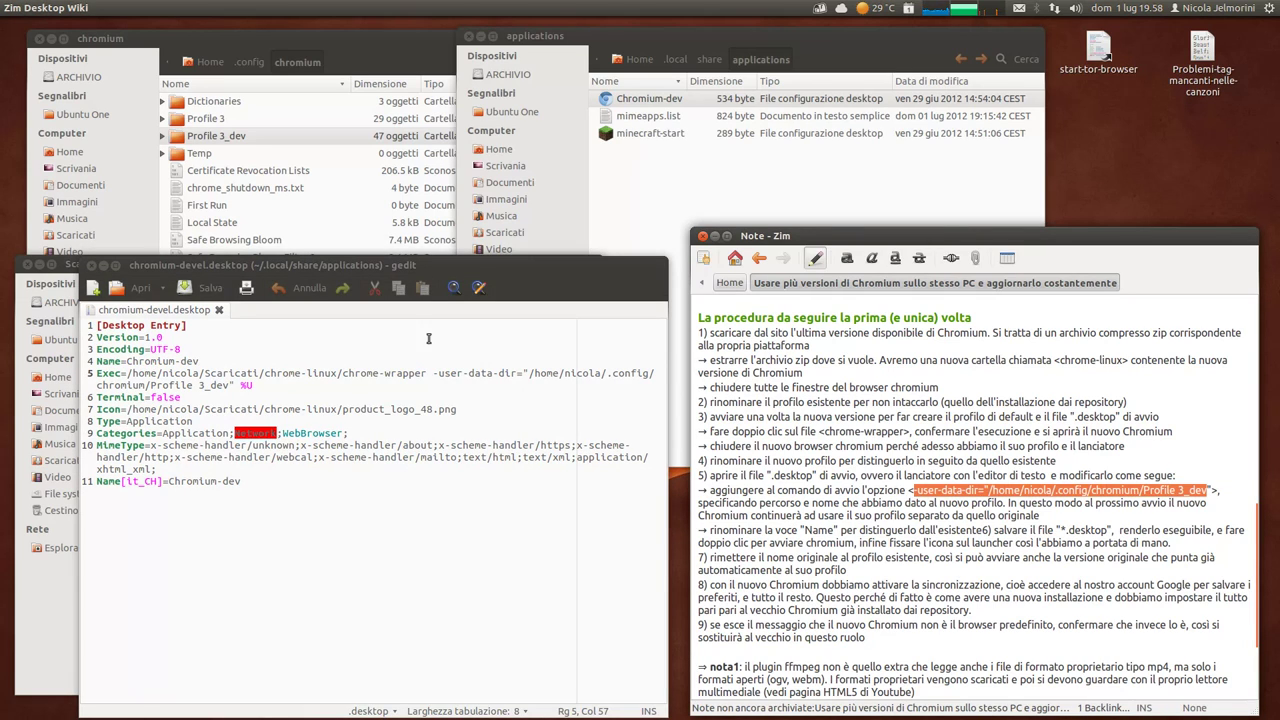
pyautogui.click(427, 372)
pyautogui.moveTo(429, 373); pyautogui.dragTo(518, 372)
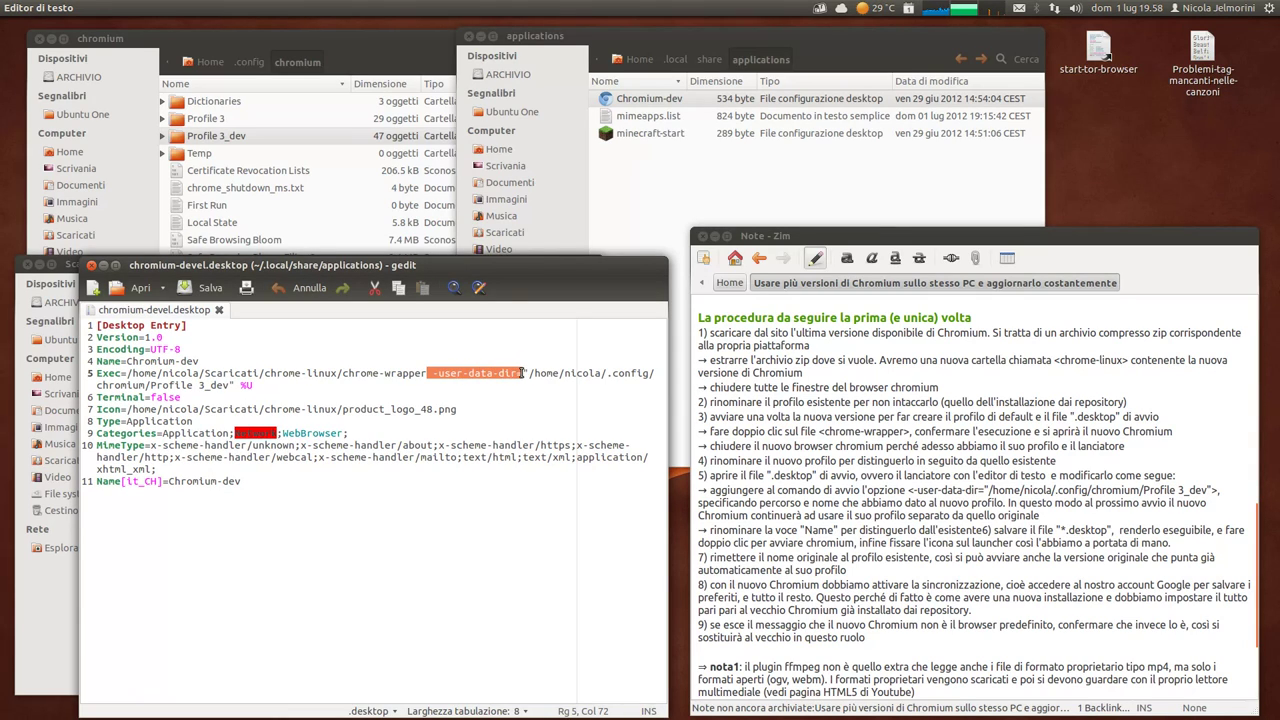
pyautogui.click(521, 372)
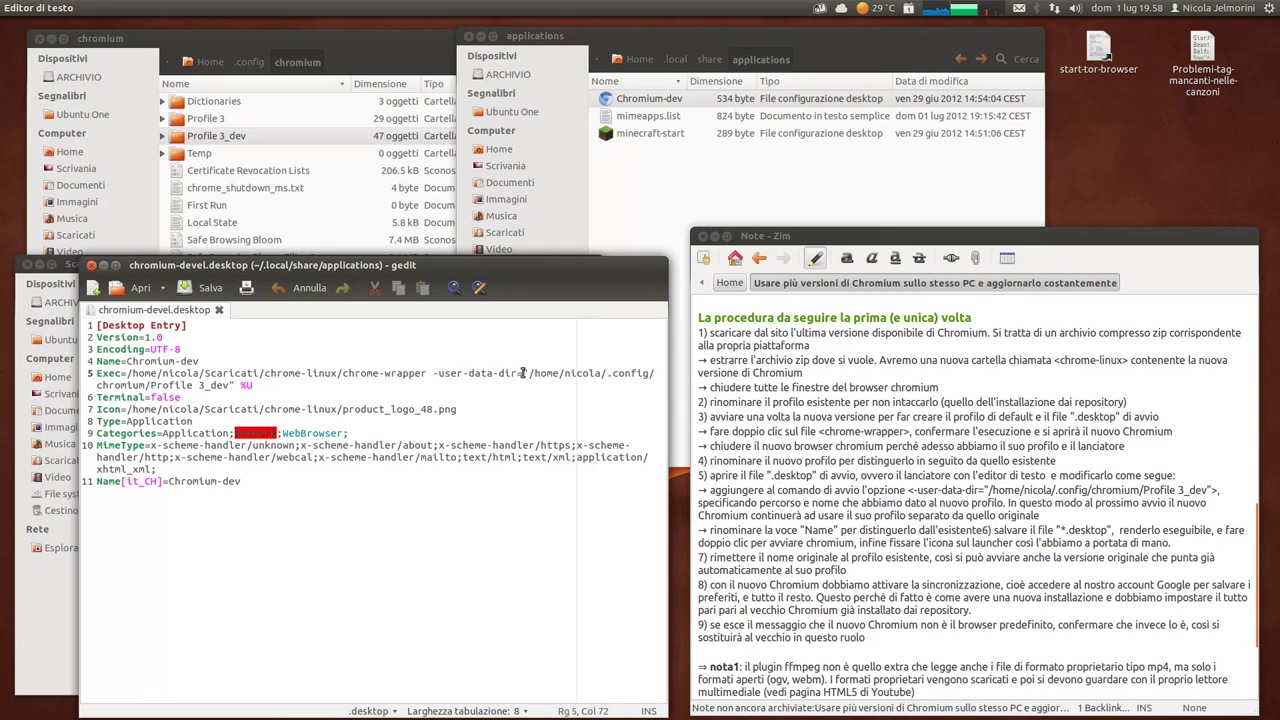
# Step: Highlight the profile path in the launcher's Exec line and point out the matching Profile 3_dev folder in the chromium configuration folder
pyautogui.moveTo(521, 373); pyautogui.dragTo(546, 373)
pyautogui.moveTo(174, 35); pyautogui.dragTo(162, 36)
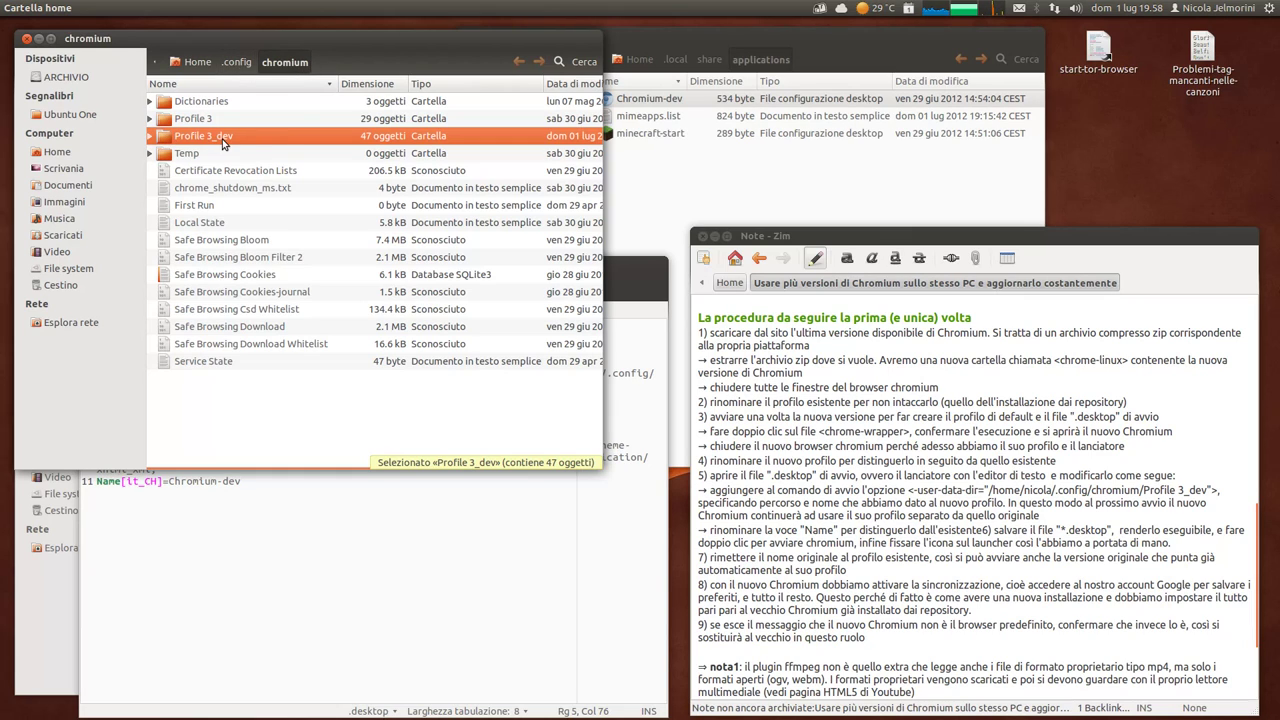
pyautogui.click(630, 259)
pyautogui.click(527, 375)
pyautogui.moveTo(527, 373); pyautogui.dragTo(231, 388)
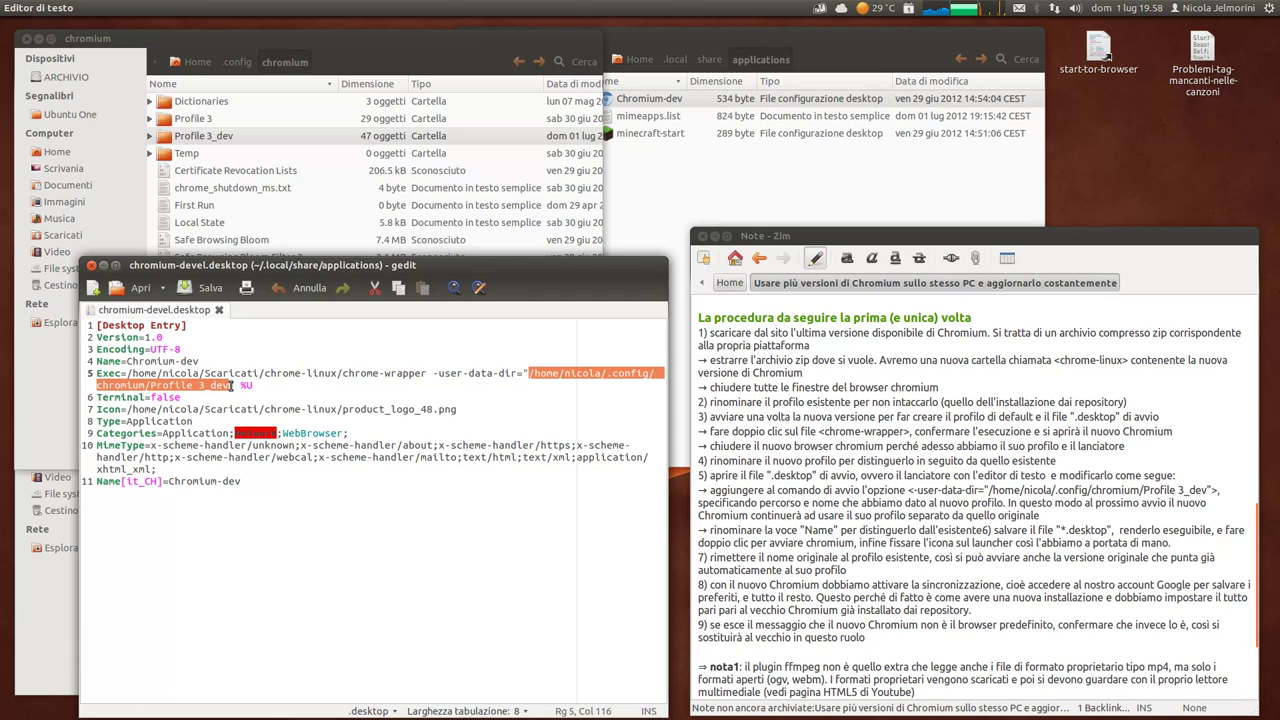
pyautogui.click(260, 140)
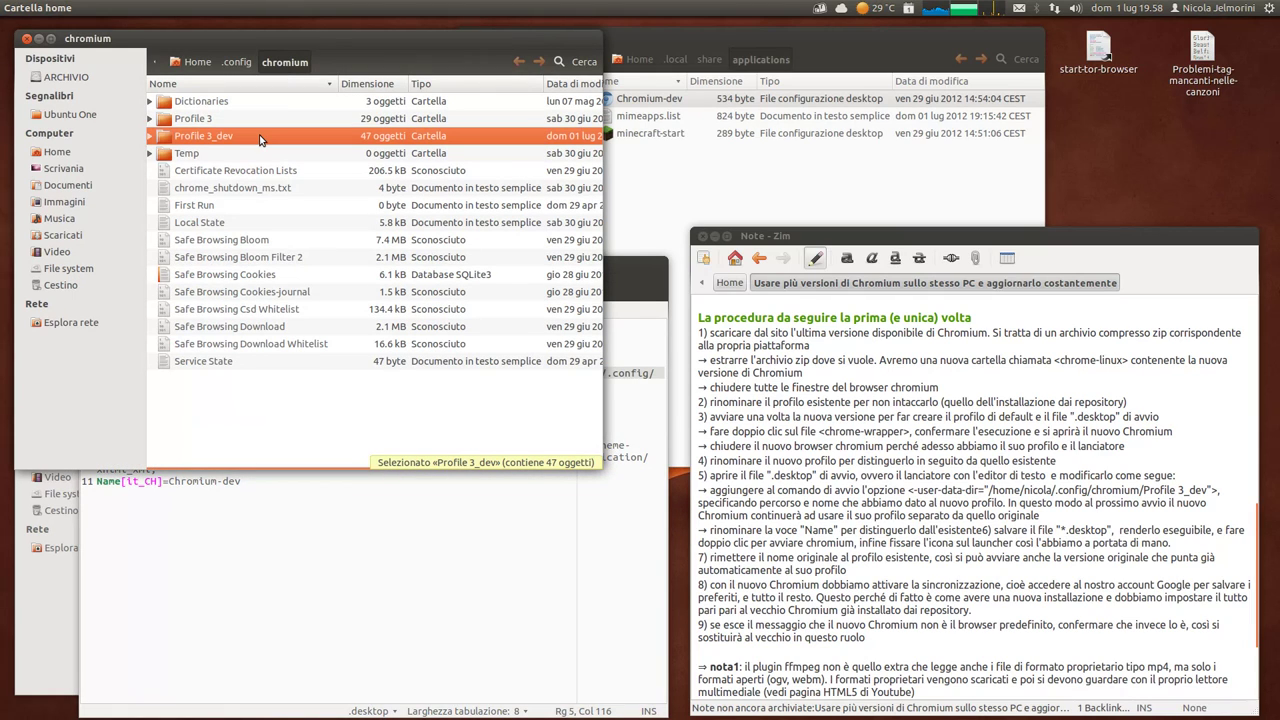
# Step: Highlight step 4 on renaming the new profile in the notes, and highlight the profile path in the Exec line again
pyautogui.click(1085, 466)
pyautogui.tripleClick(709, 467)
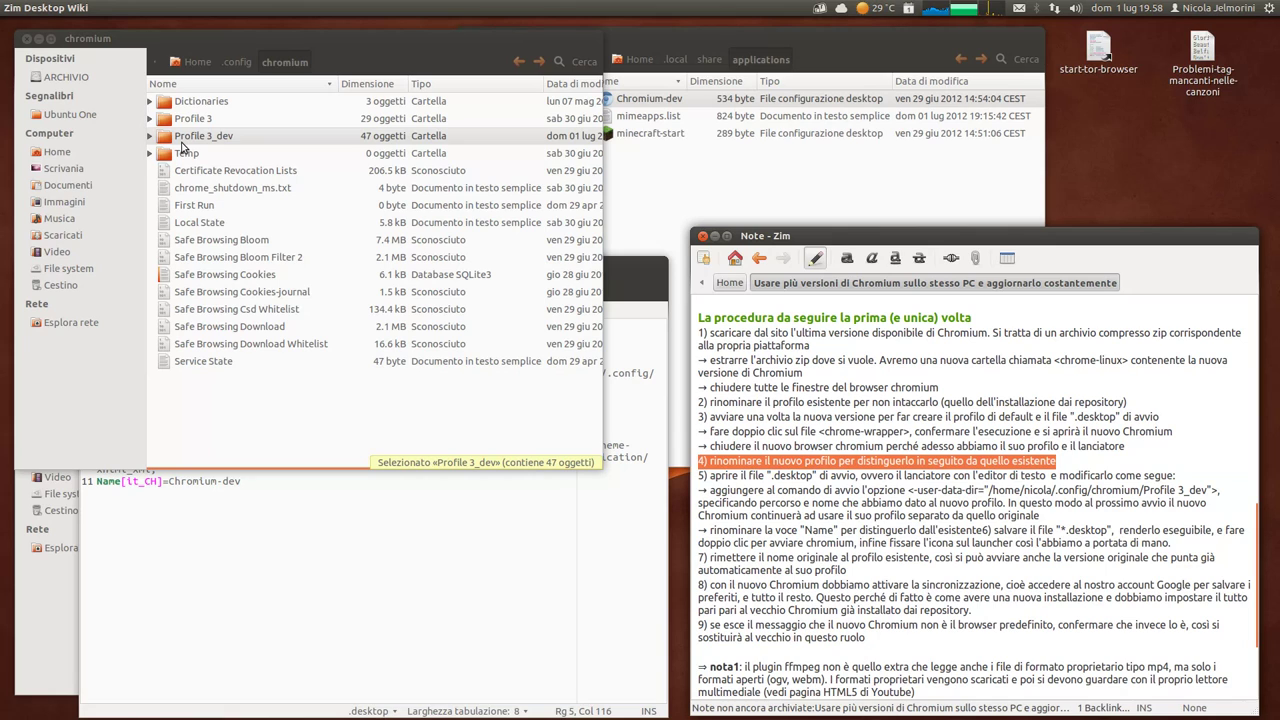
pyautogui.click(643, 279)
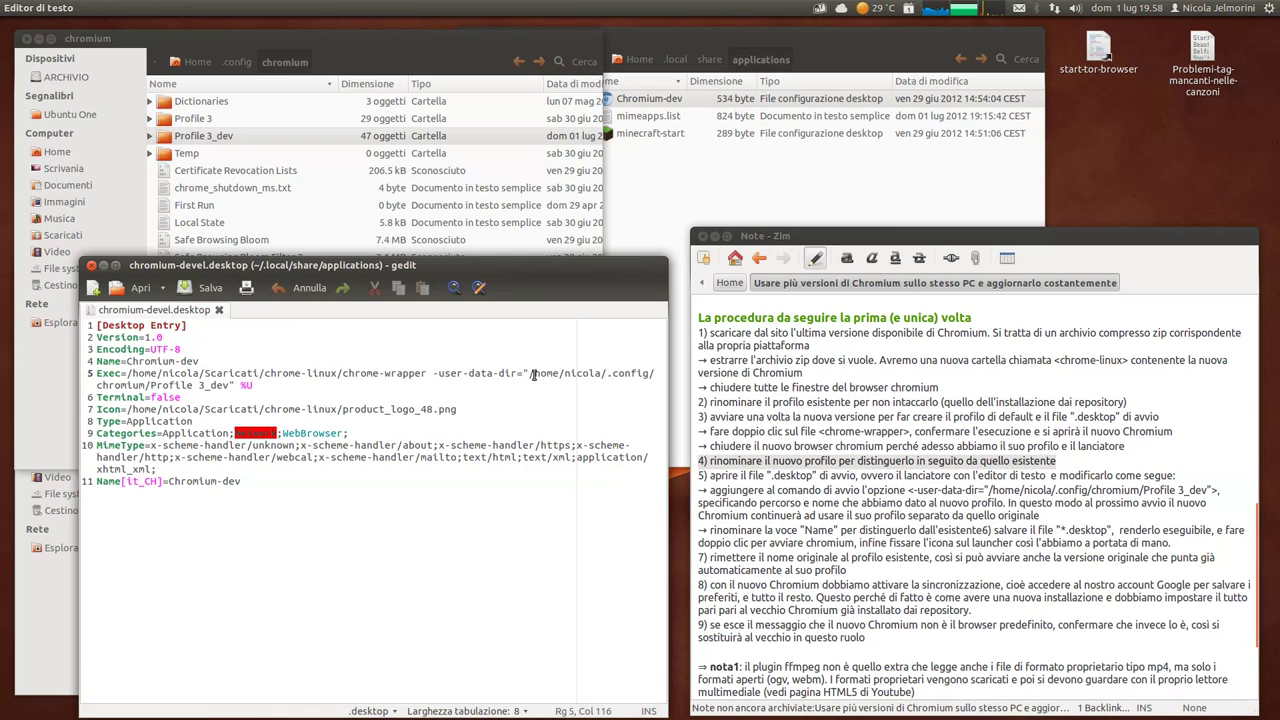
pyautogui.moveTo(531, 373); pyautogui.dragTo(229, 385)
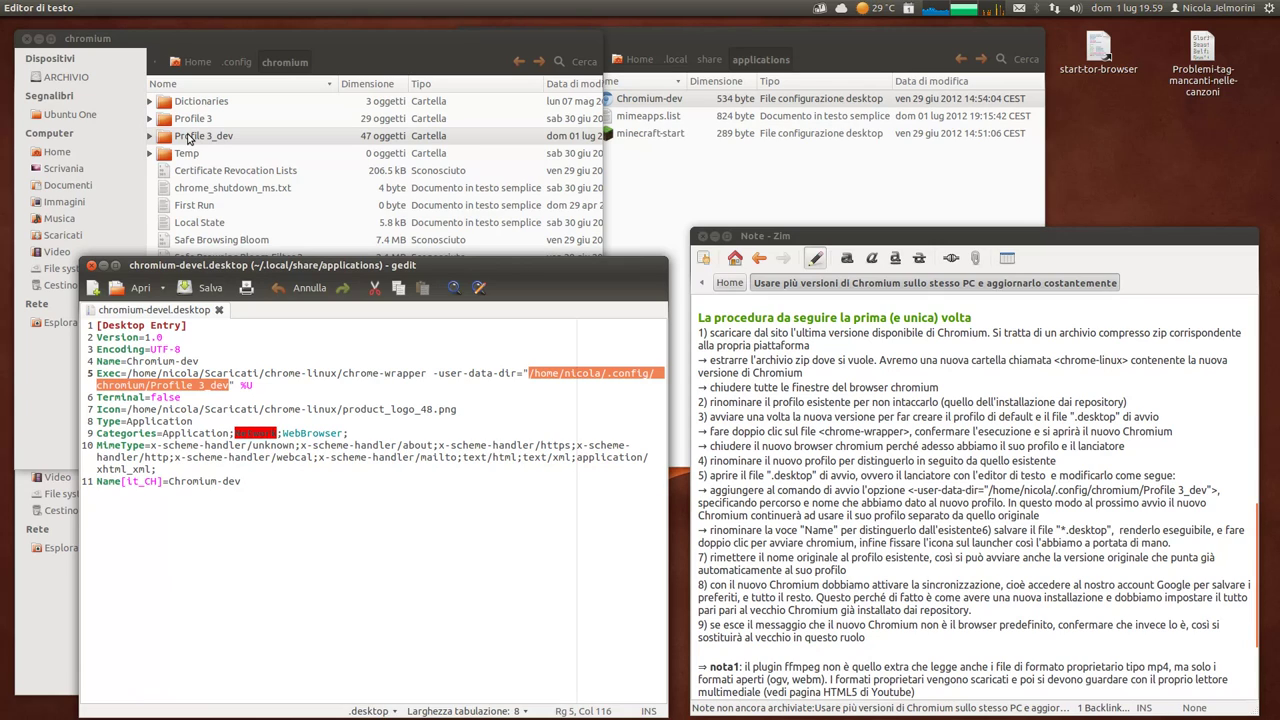
pyautogui.click(262, 386)
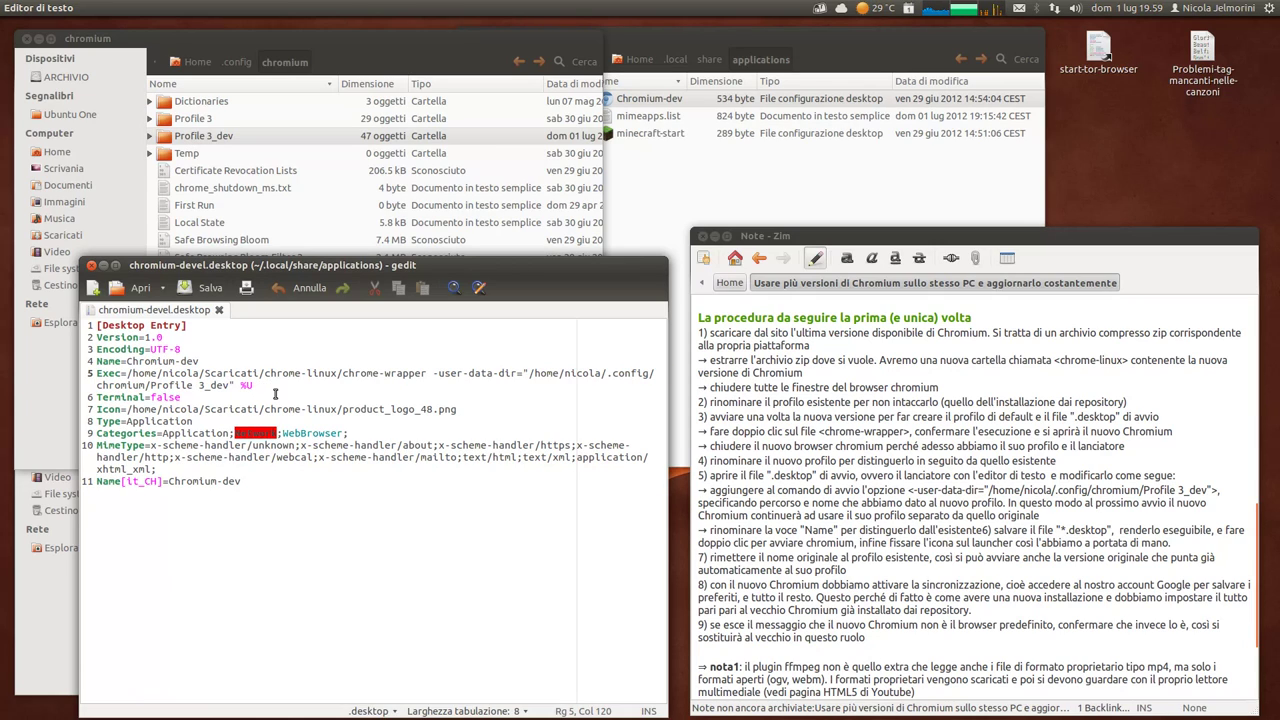
# Step: Highlight the %U parameter closing the Exec line and the complete -user-data-dir option before it
pyautogui.hotkey('shift', 'Left')
pyautogui.hotkey('shift', 'Left')
pyautogui.hotkey('shift', 'Left')
pyautogui.press('Right')
pyautogui.moveTo(427, 371); pyautogui.dragTo(230, 386)
pyautogui.click(262, 386)
# Step: Highlight the instruction about renaming the "Name" entry in the notes, and move step 6 onto its own line
pyautogui.click(828, 502)
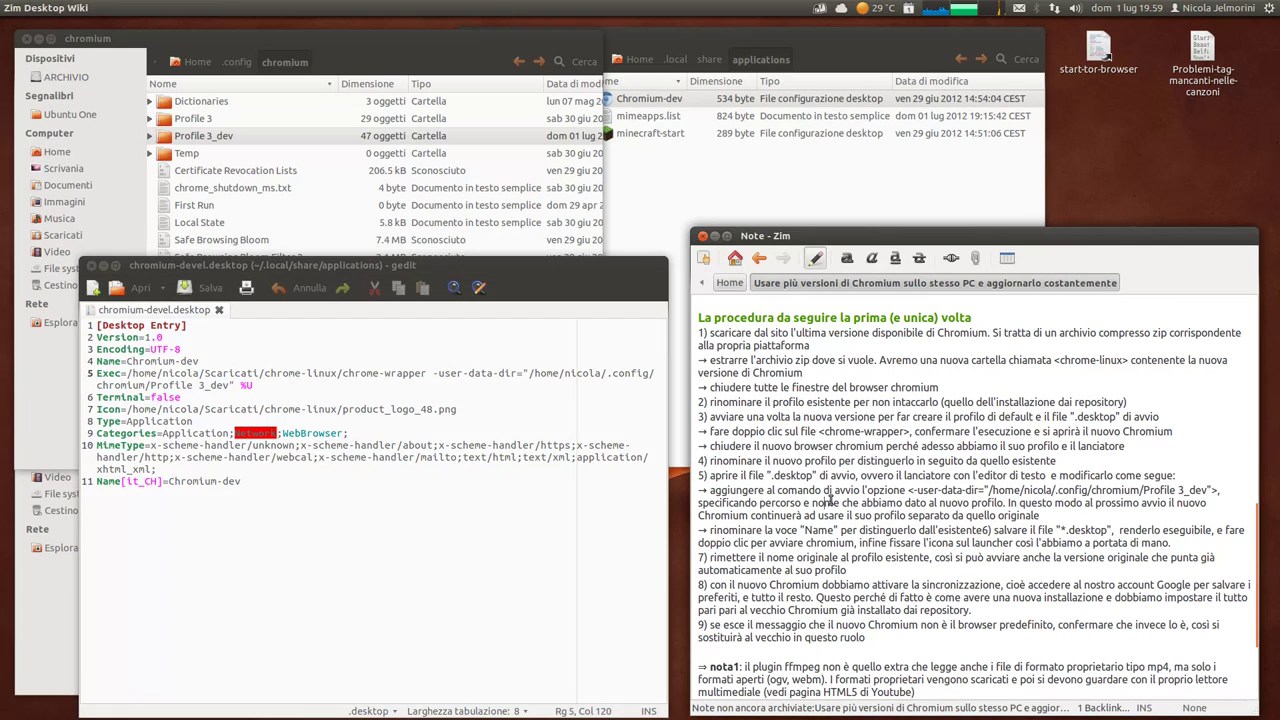
pyautogui.moveTo(710, 531); pyautogui.dragTo(978, 530)
pyautogui.click(993, 505)
pyautogui.press('Return')
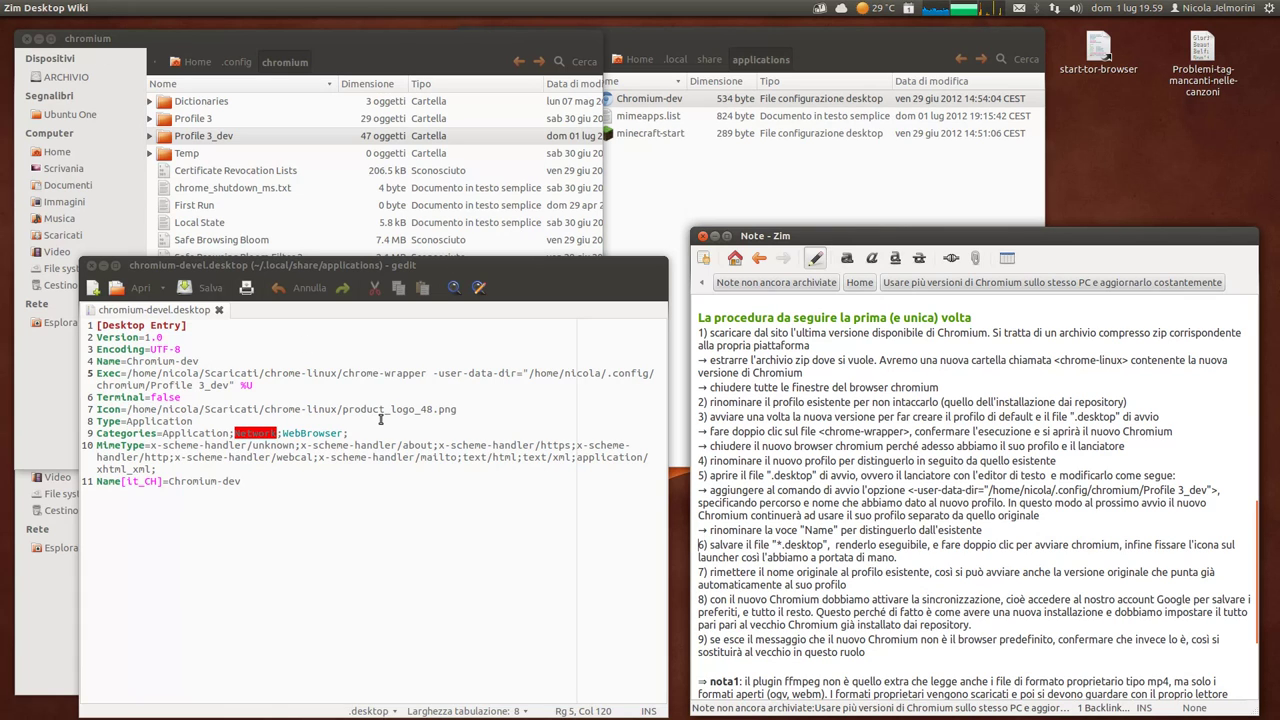
# Step: Search the installed applications for "min" and "chro", and highlight the Name line in chromium-devel.desktop
pyautogui.press('super')
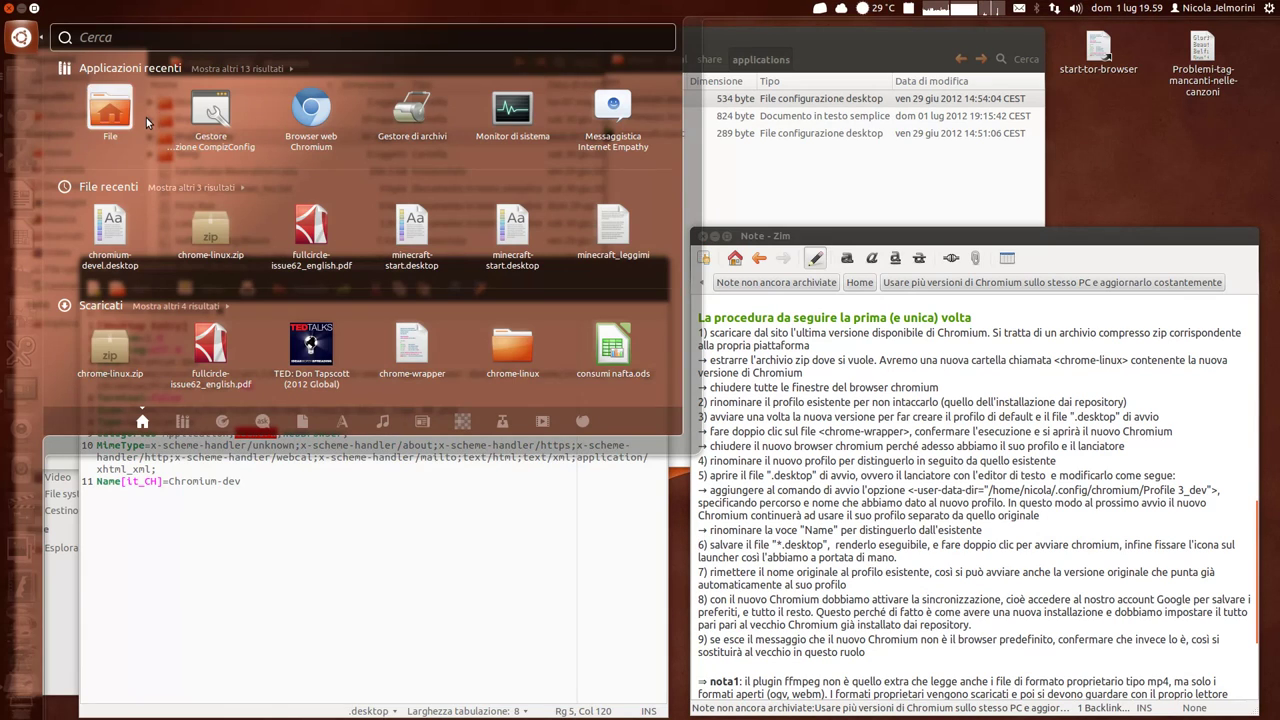
pyautogui.click(188, 421)
pyautogui.write('min')
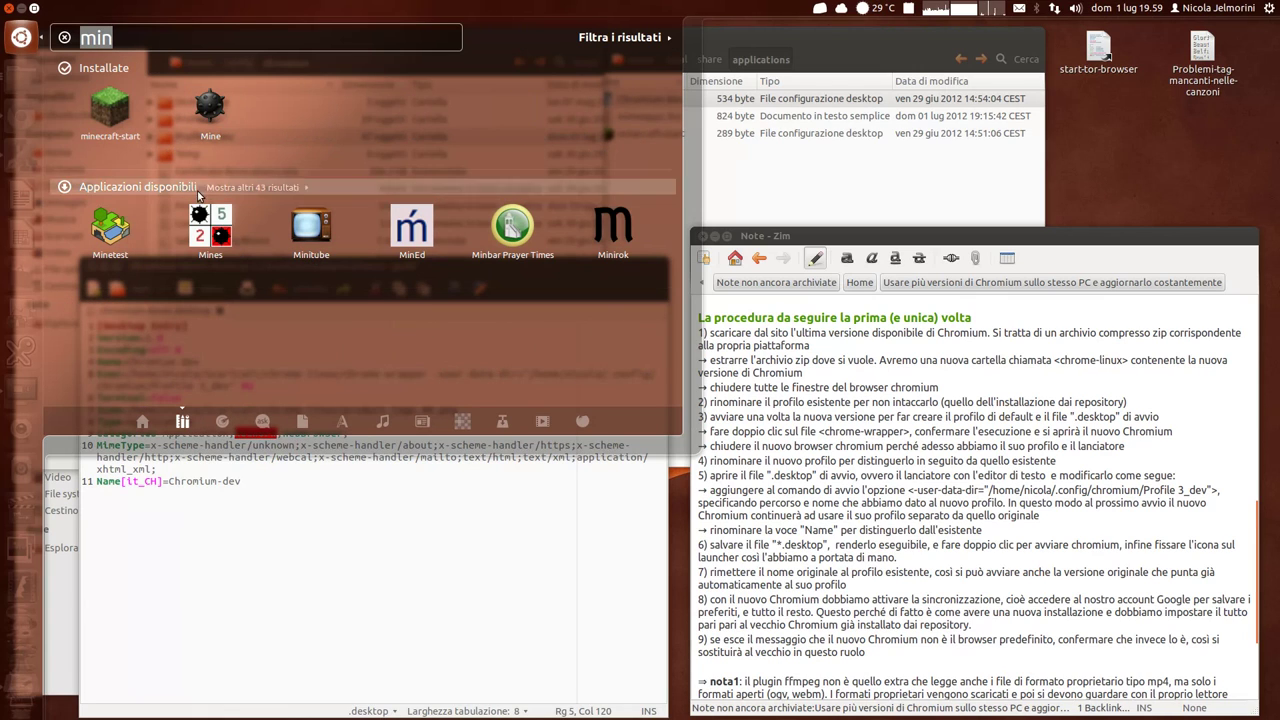
pyautogui.write('chro')
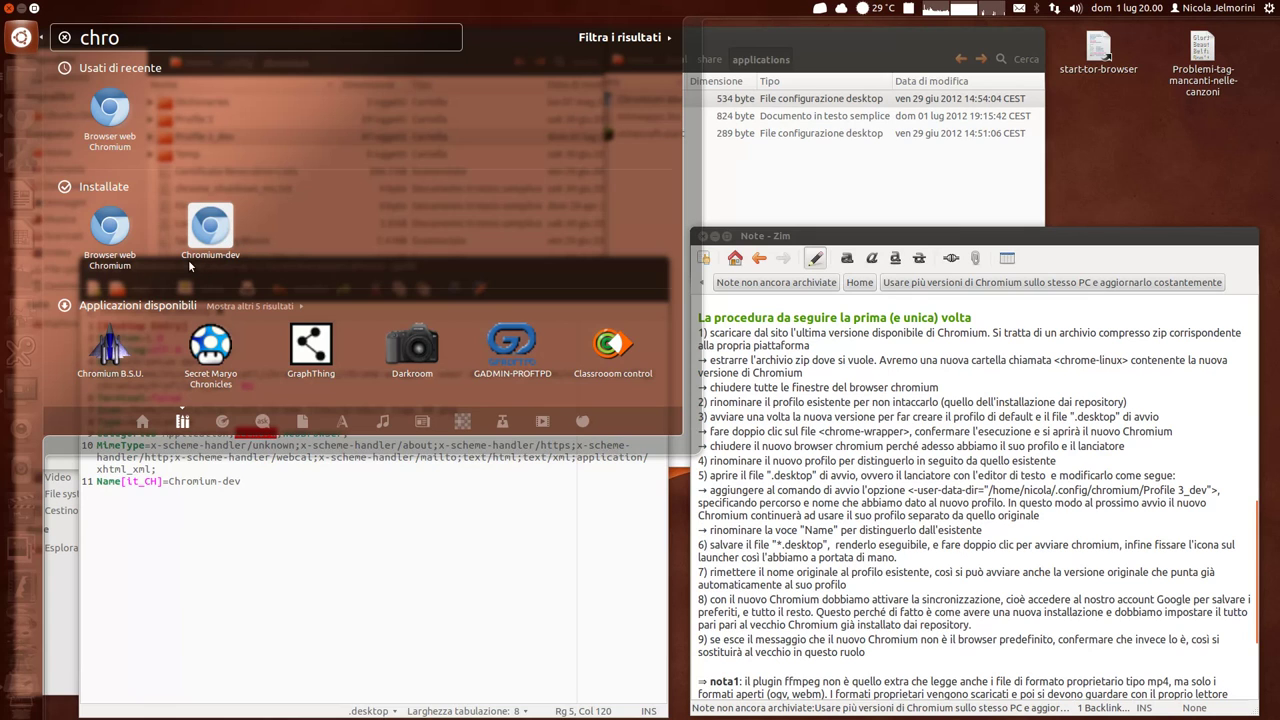
pyautogui.press('Escape')
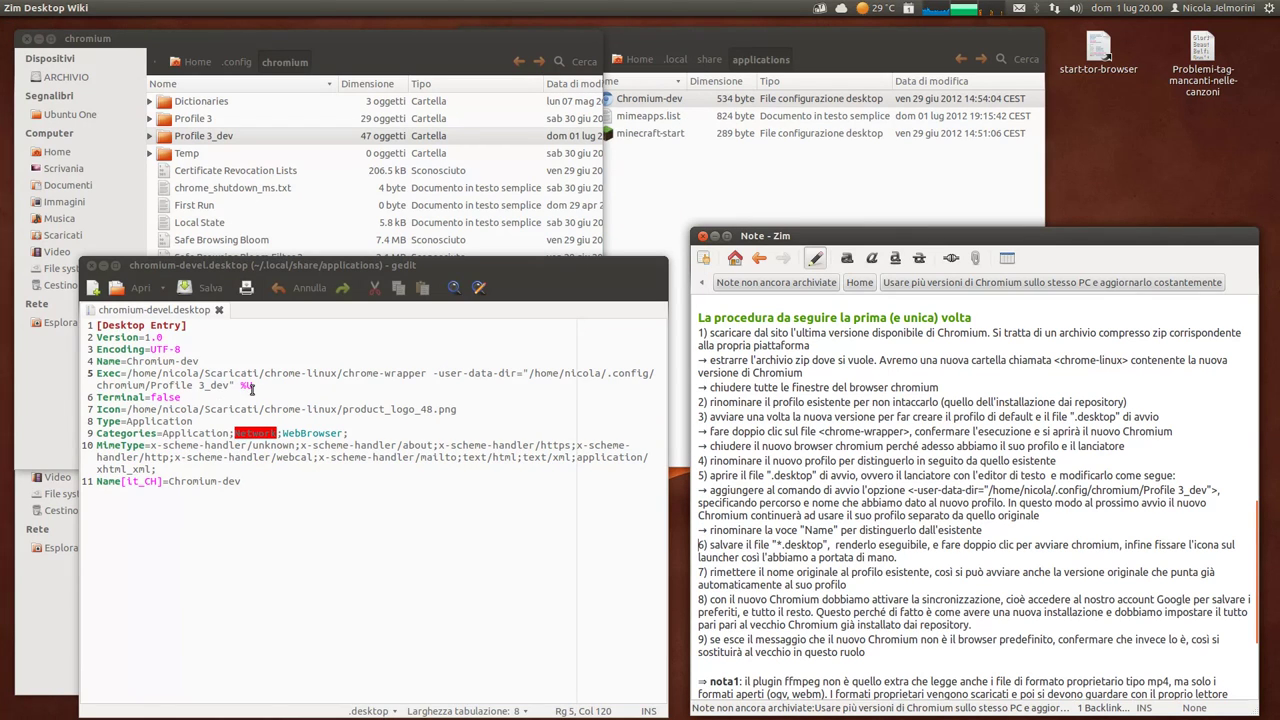
pyautogui.moveTo(209, 364); pyautogui.dragTo(101, 366)
pyautogui.click(107, 365)
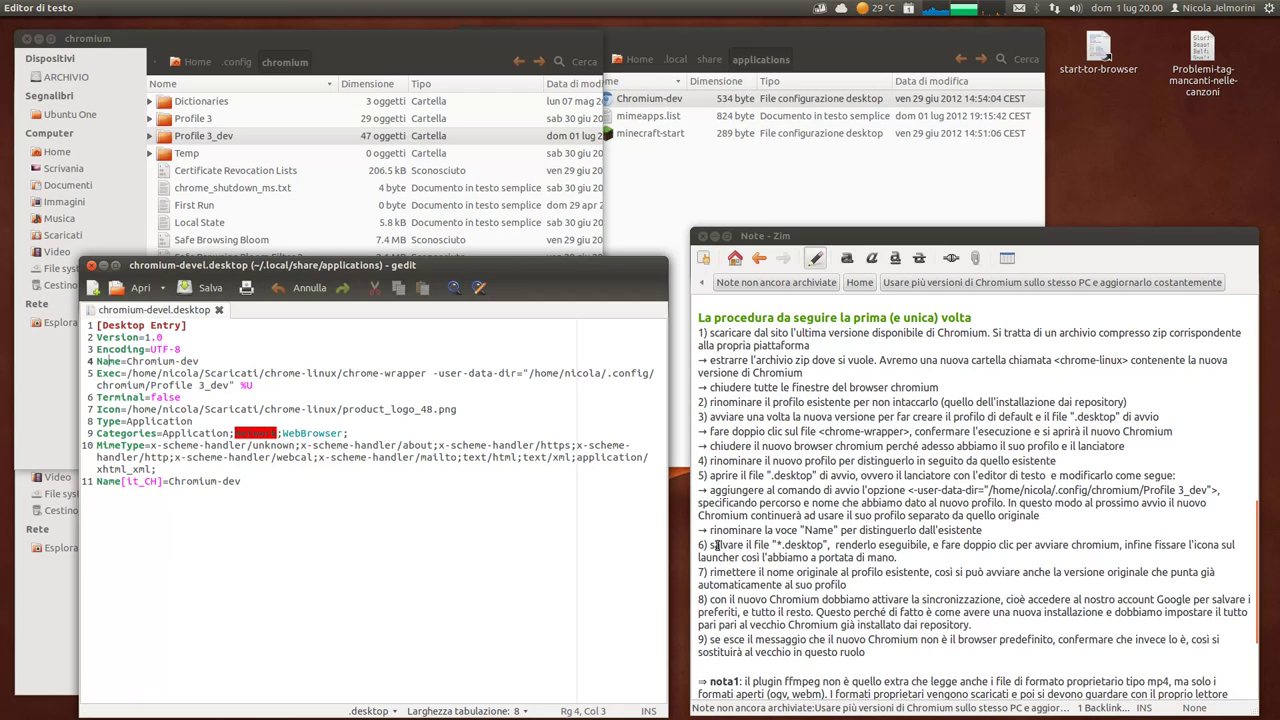
# Step: Highlight the save and make-executable part of step 6 in the notes, and close the launcher file in gedit
pyautogui.click(706, 543)
pyautogui.moveTo(706, 543); pyautogui.dragTo(963, 545)
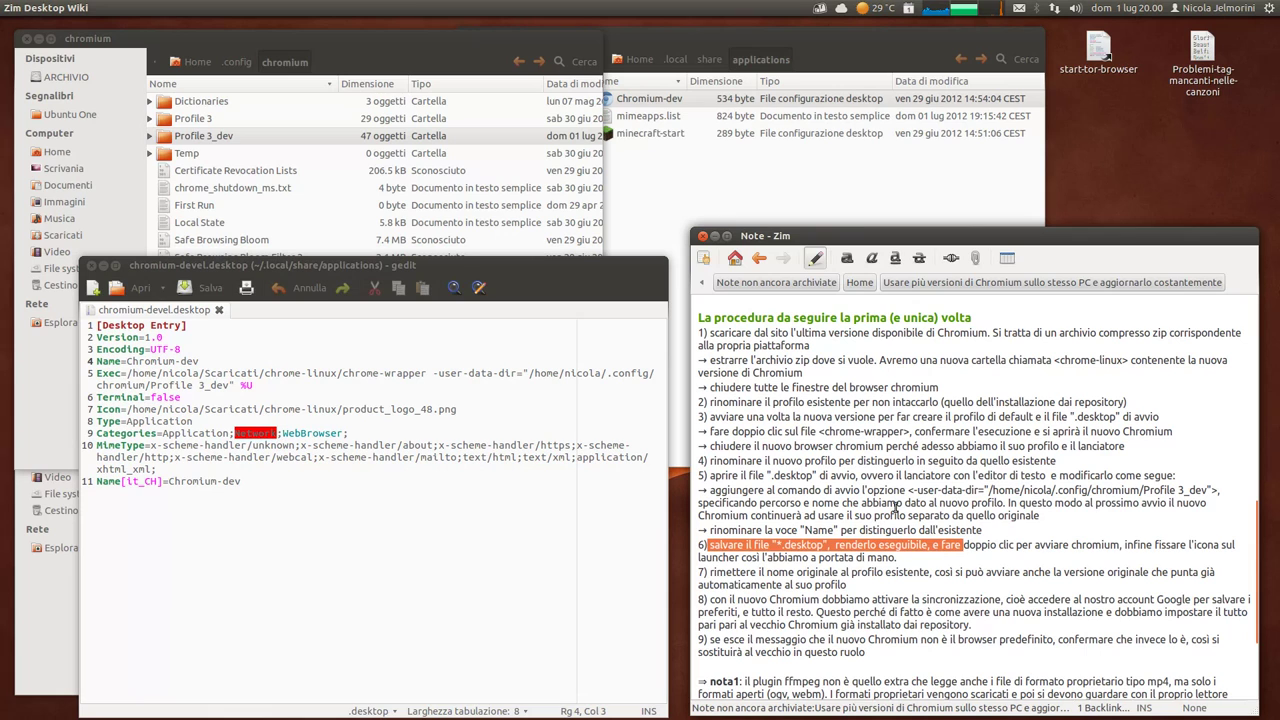
pyautogui.click(91, 265)
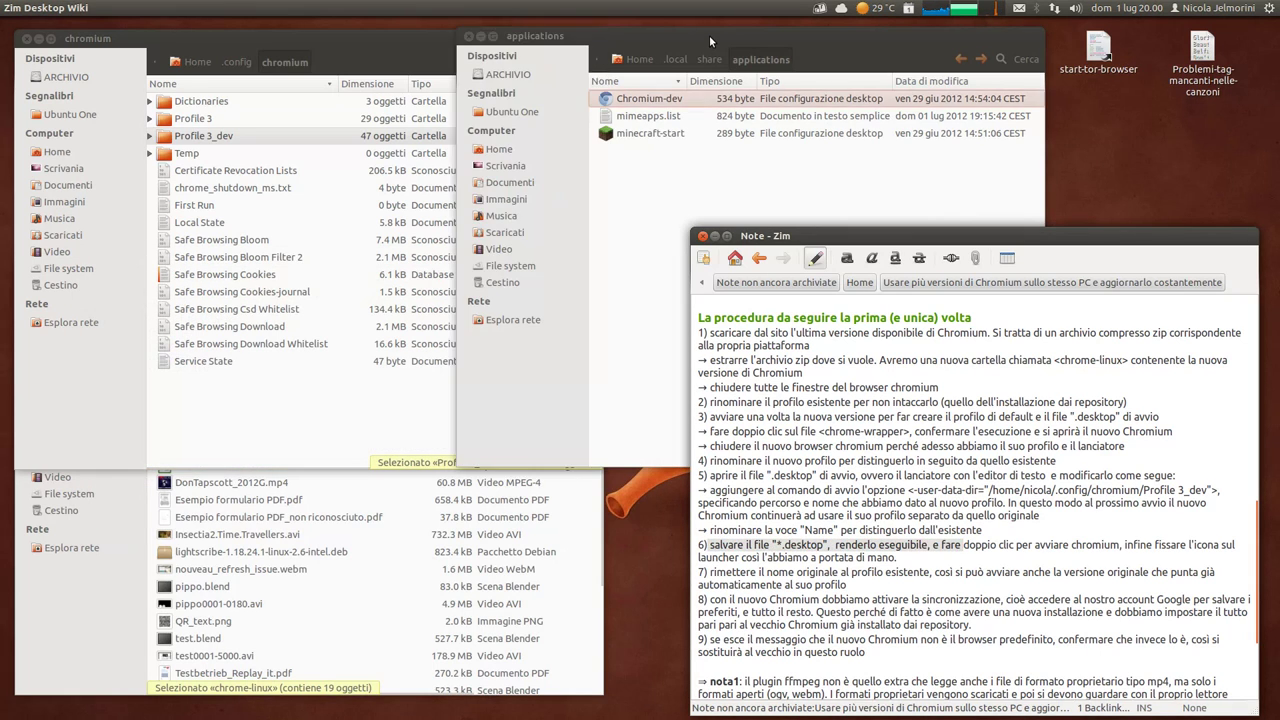
# Step: Check in the Chromium-dev launcher's properties whether running the file as a program is permitted, and close the properties
pyautogui.click(646, 100)
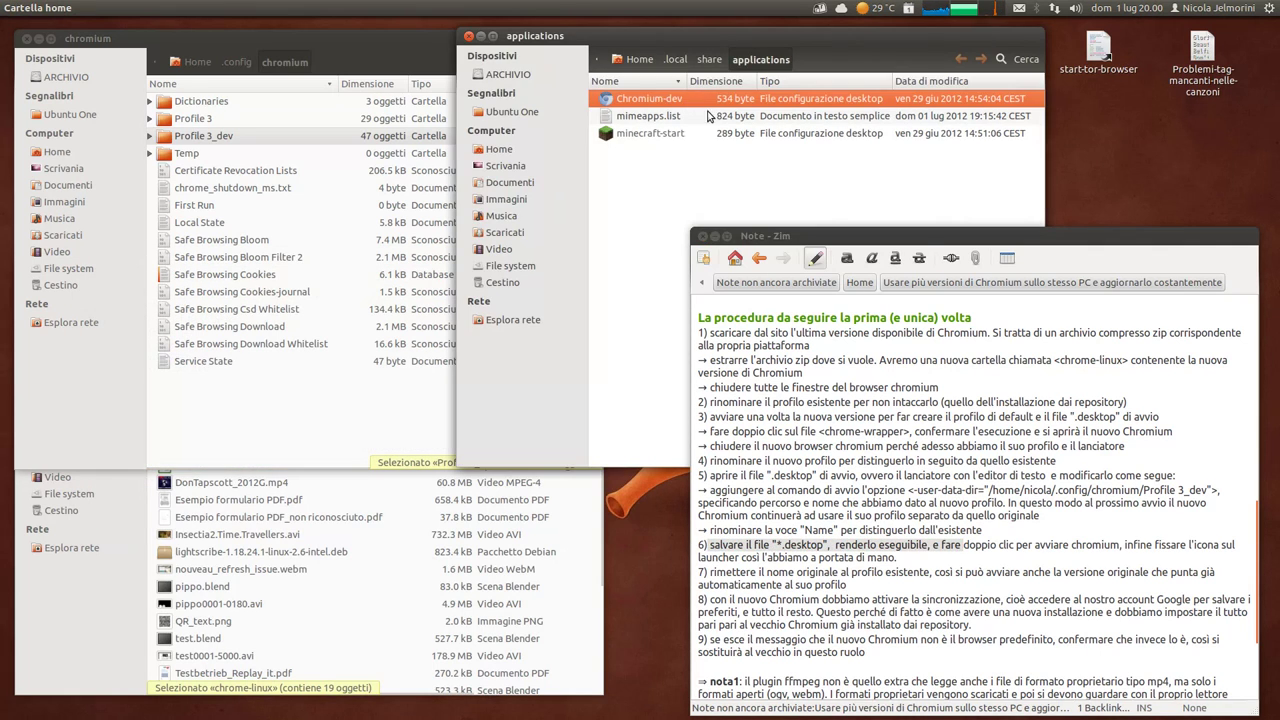
pyautogui.rightClick(646, 100)
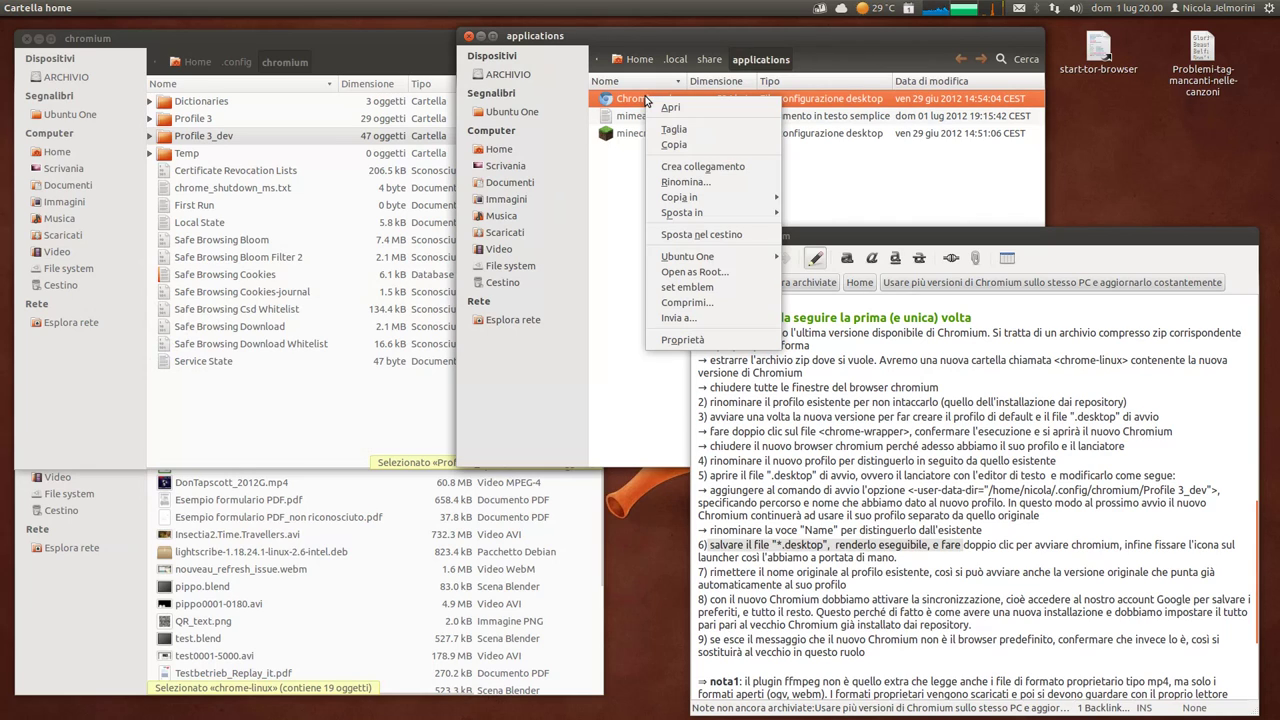
pyautogui.click(714, 340)
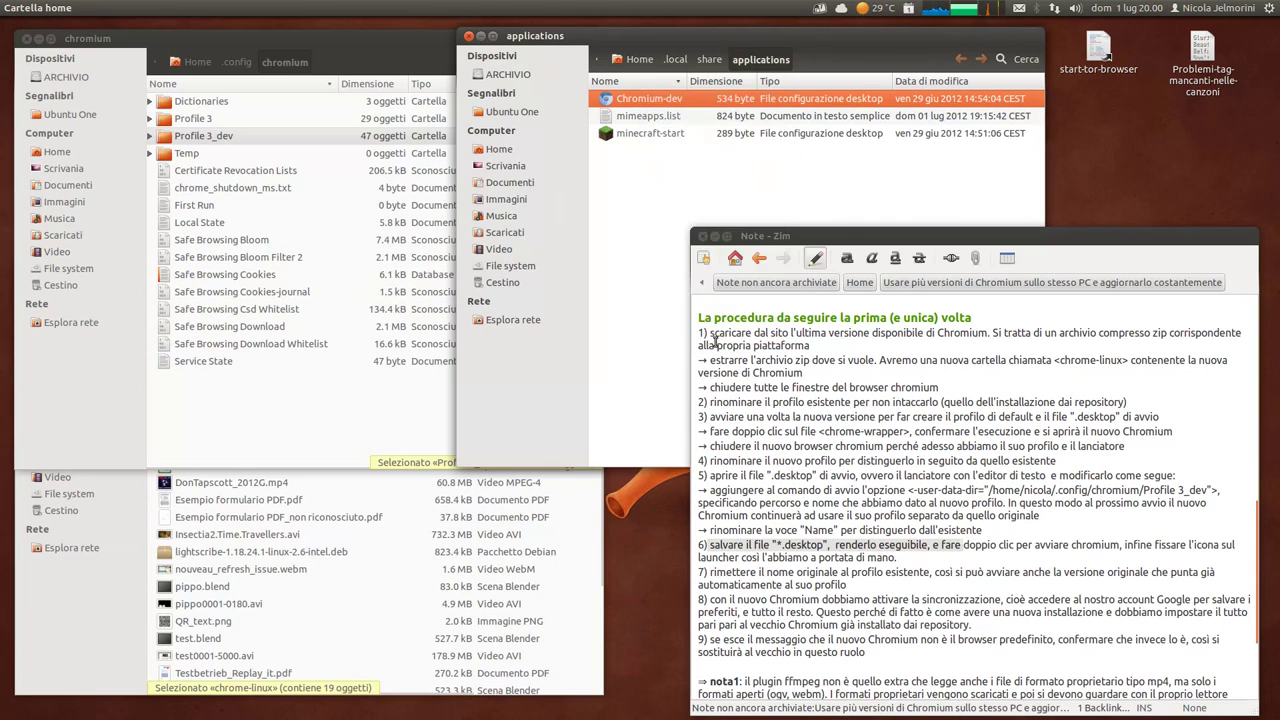
pyautogui.click(516, 229)
pyautogui.moveTo(520, 208); pyautogui.dragTo(285, 89)
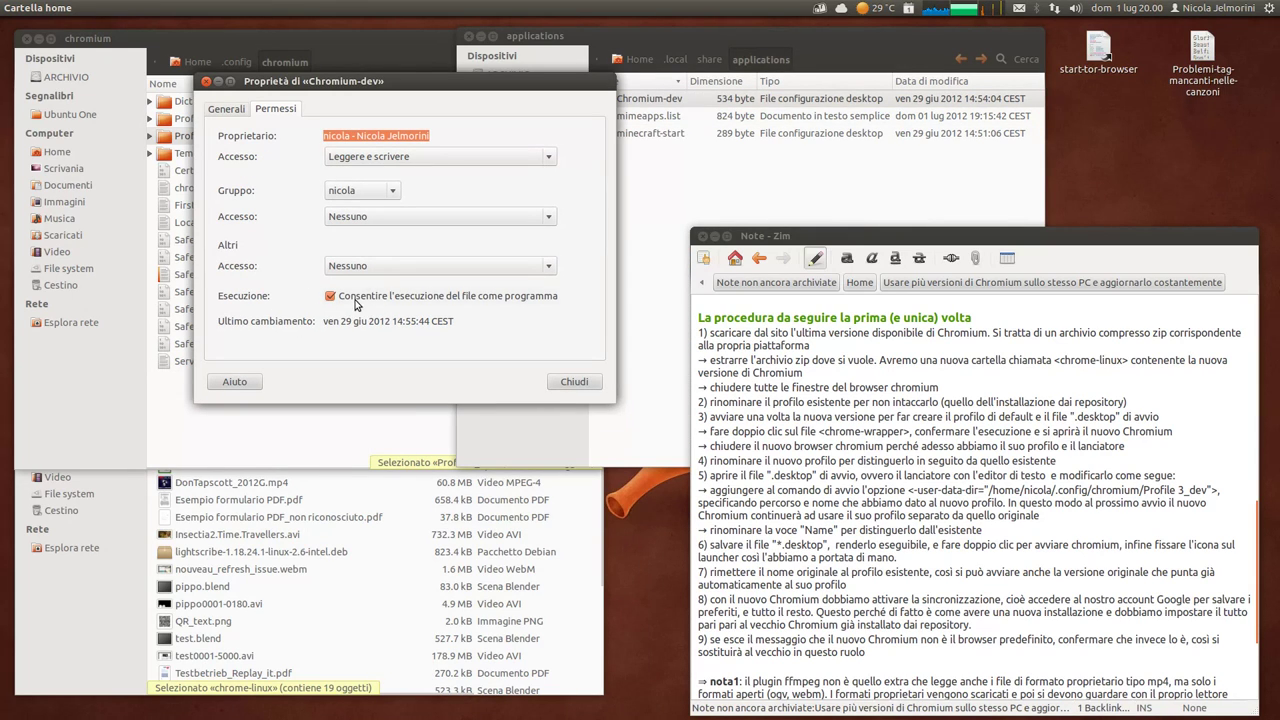
pyautogui.click(563, 378)
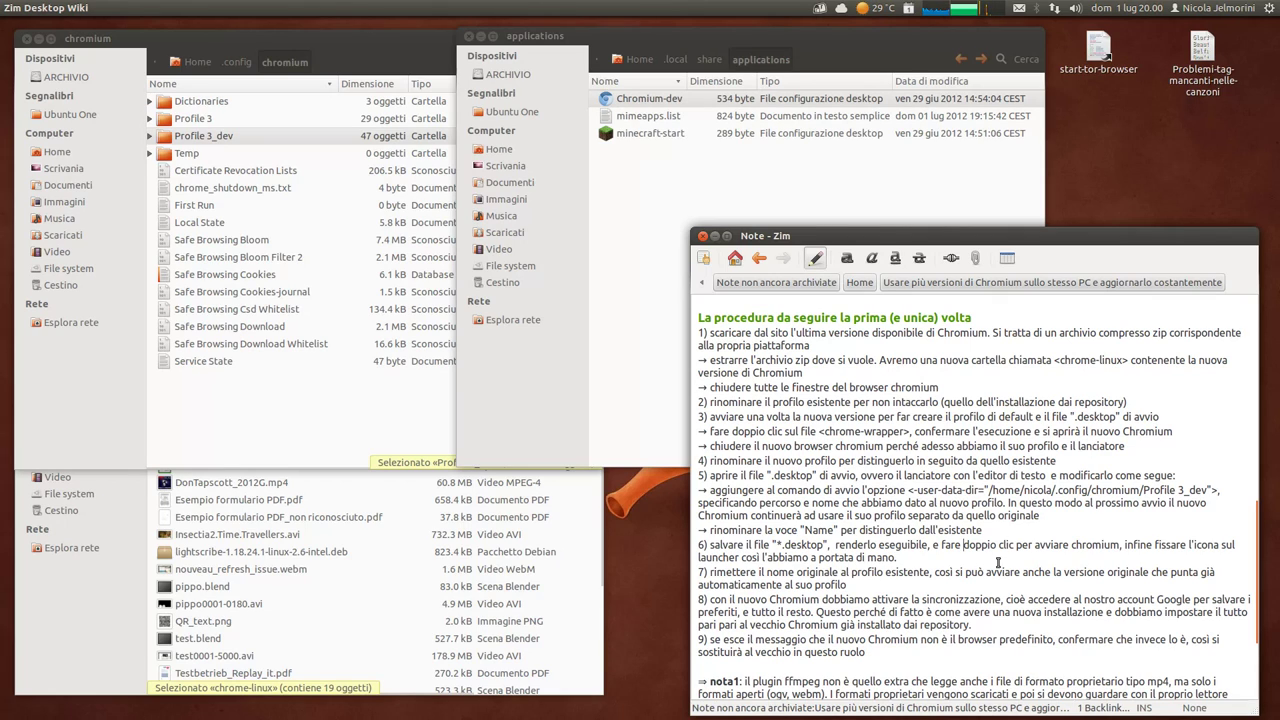
# Step: Highlight the double-click instruction and the full text of step 6 in the notes, and select the Chromium-dev launcher file
pyautogui.moveTo(941, 545); pyautogui.dragTo(1013, 545)
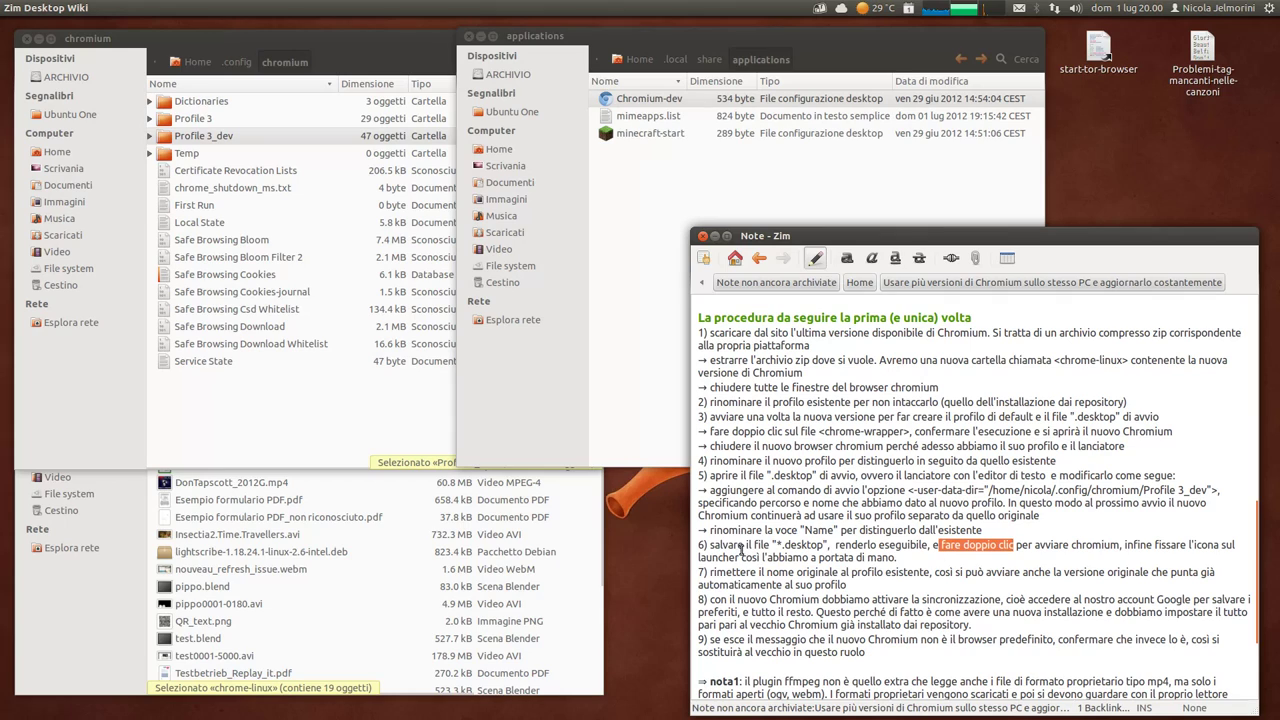
pyautogui.moveTo(709, 545); pyautogui.dragTo(1127, 556)
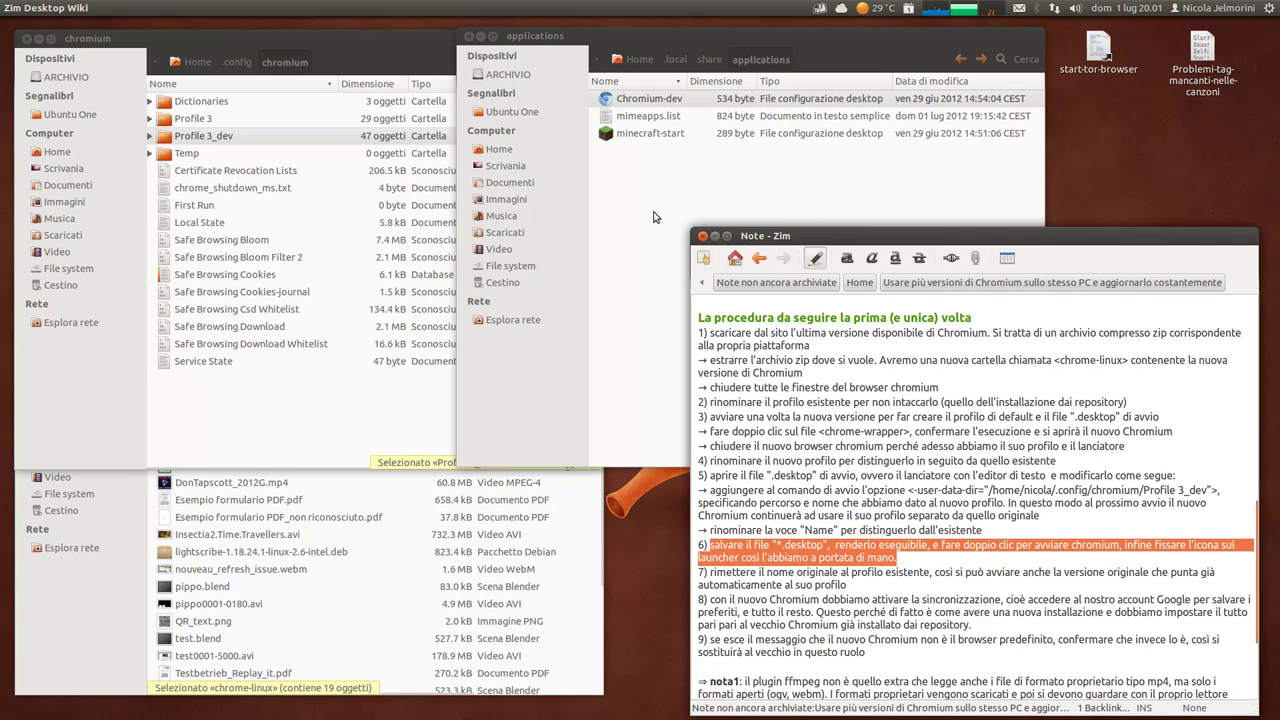
pyautogui.click(610, 100)
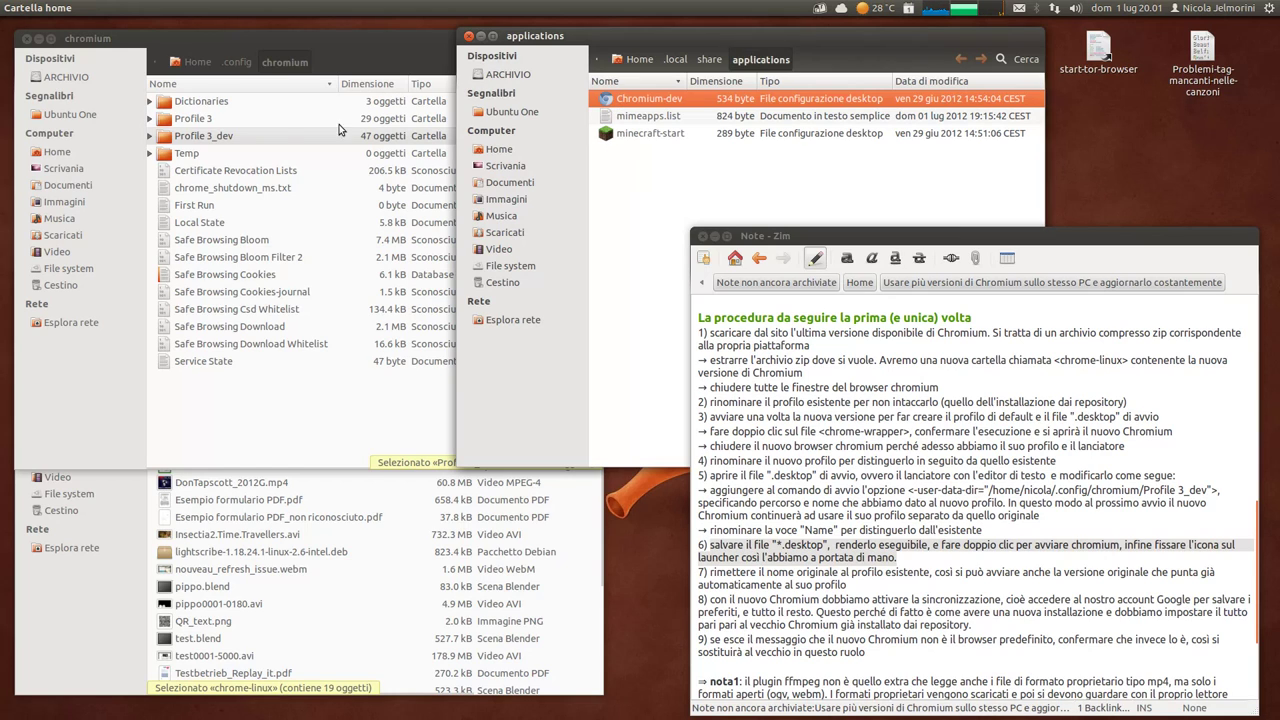
# Step: Point out the Profile 3_dev and Profile 3 folders, and the Chromium-dev file in the applications folder
pyautogui.click(168, 140)
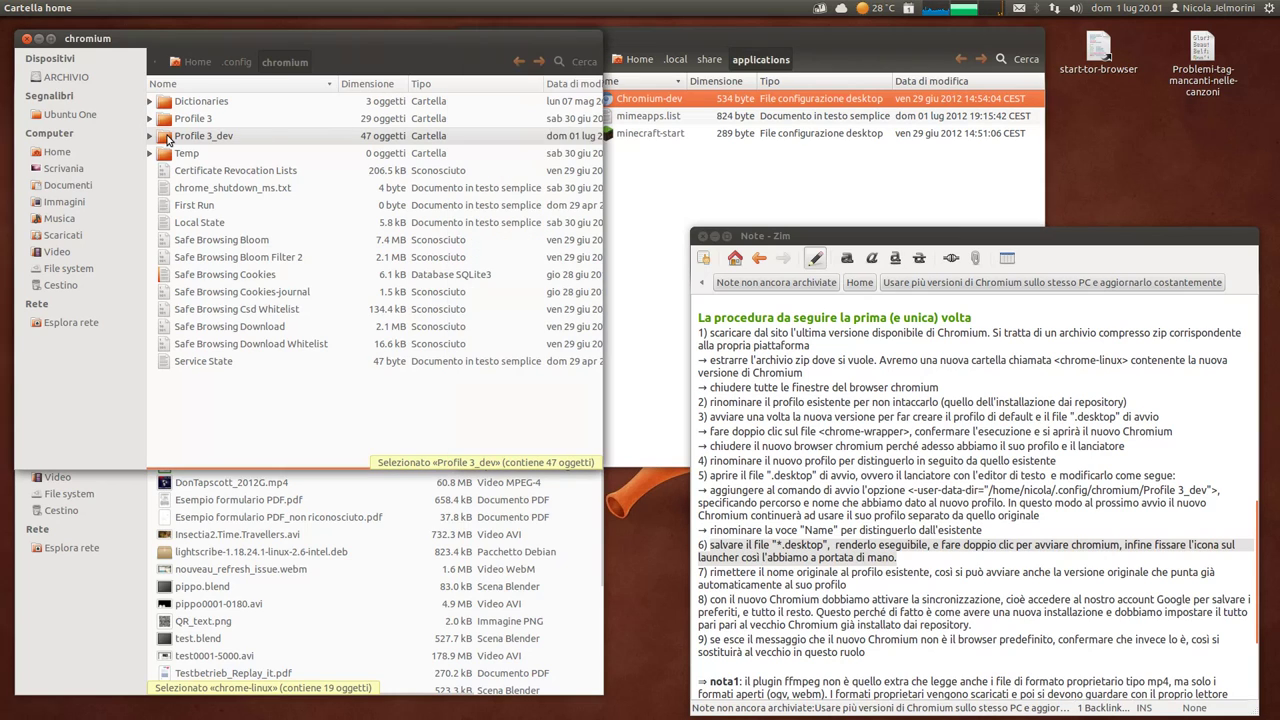
pyautogui.click(216, 118)
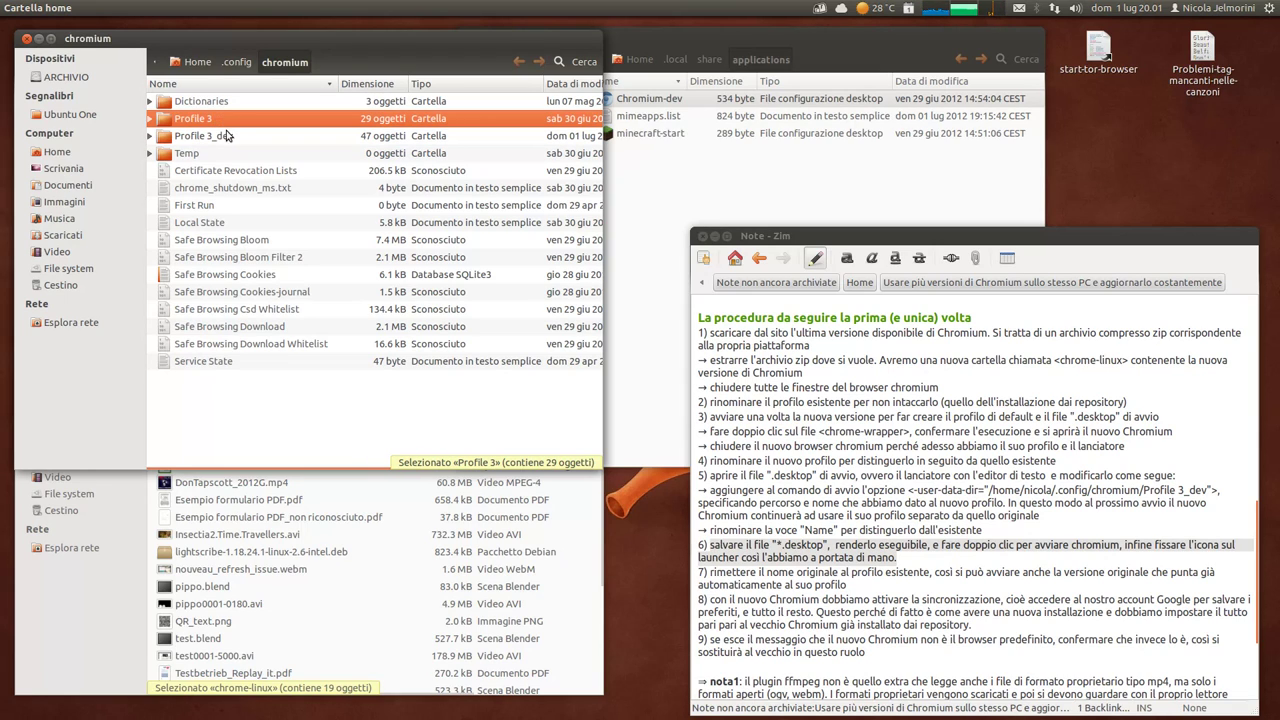
pyautogui.click(227, 140)
pyautogui.click(656, 101)
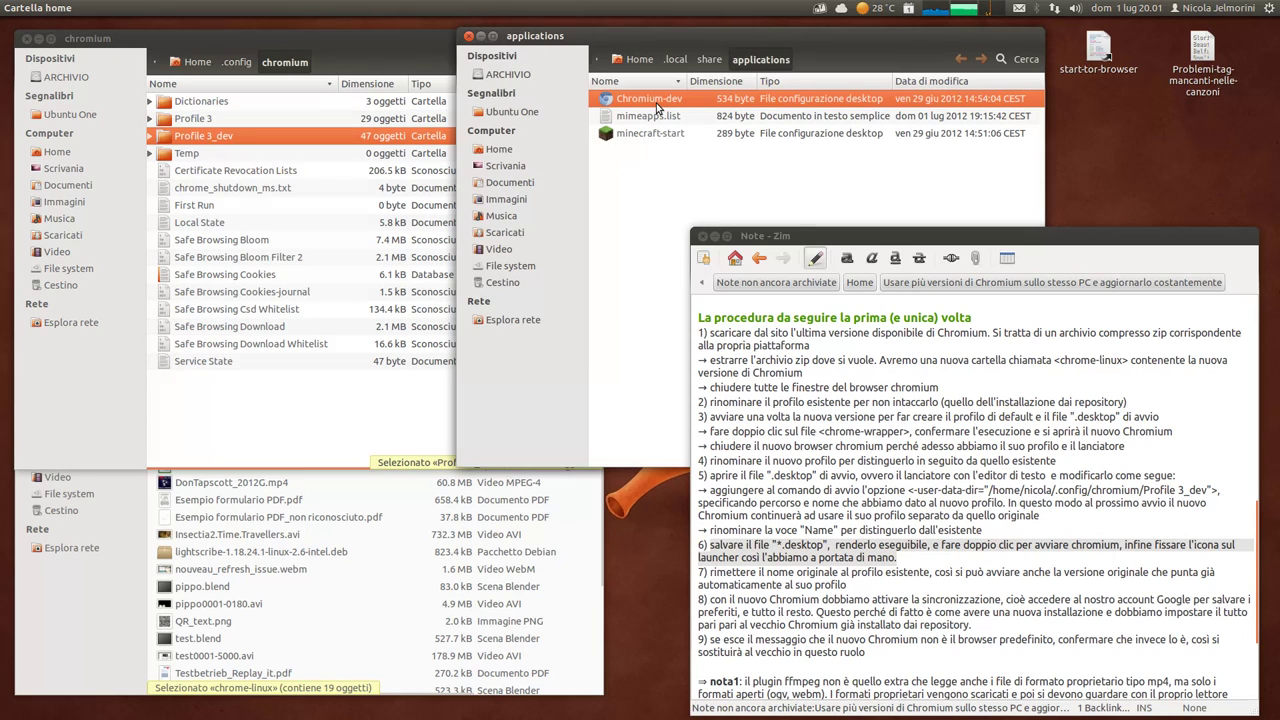
# Step: Point out the Chromium-dev icon in the Unity launcher and view its option for unlocking it from there
pyautogui.moveTo(656, 106); pyautogui.dragTo(28, 118)
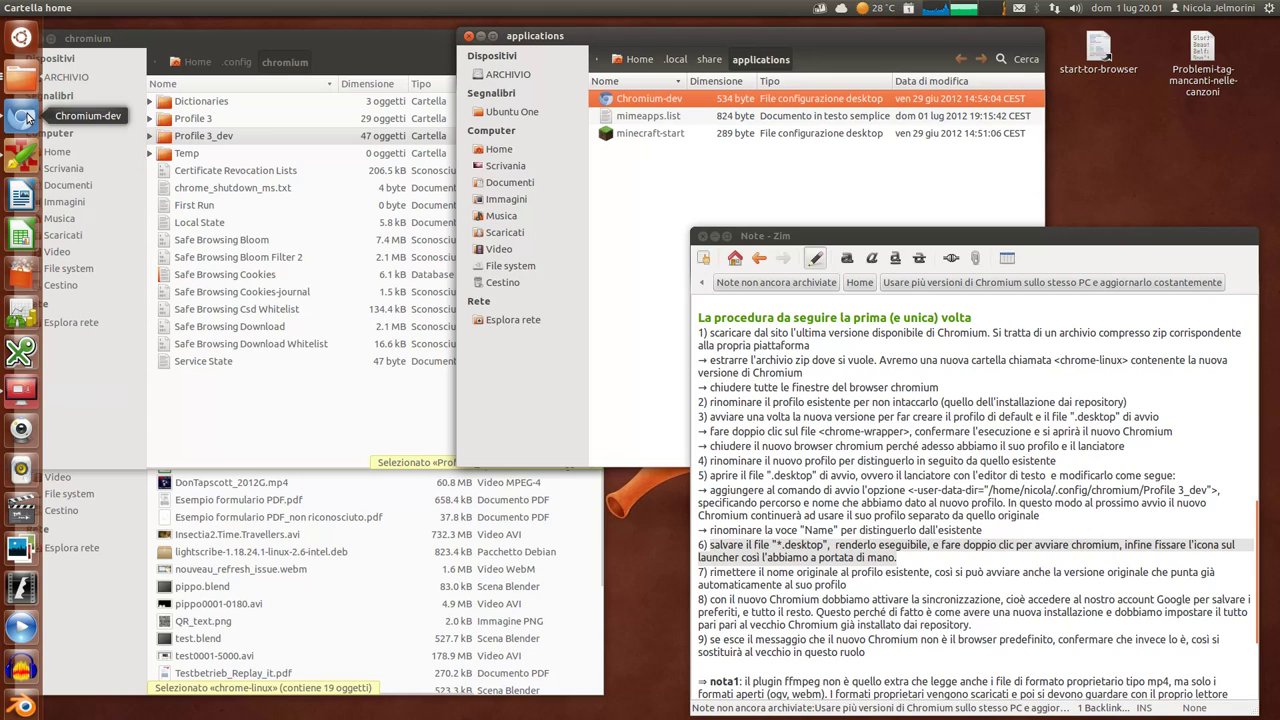
pyautogui.rightClick(28, 118)
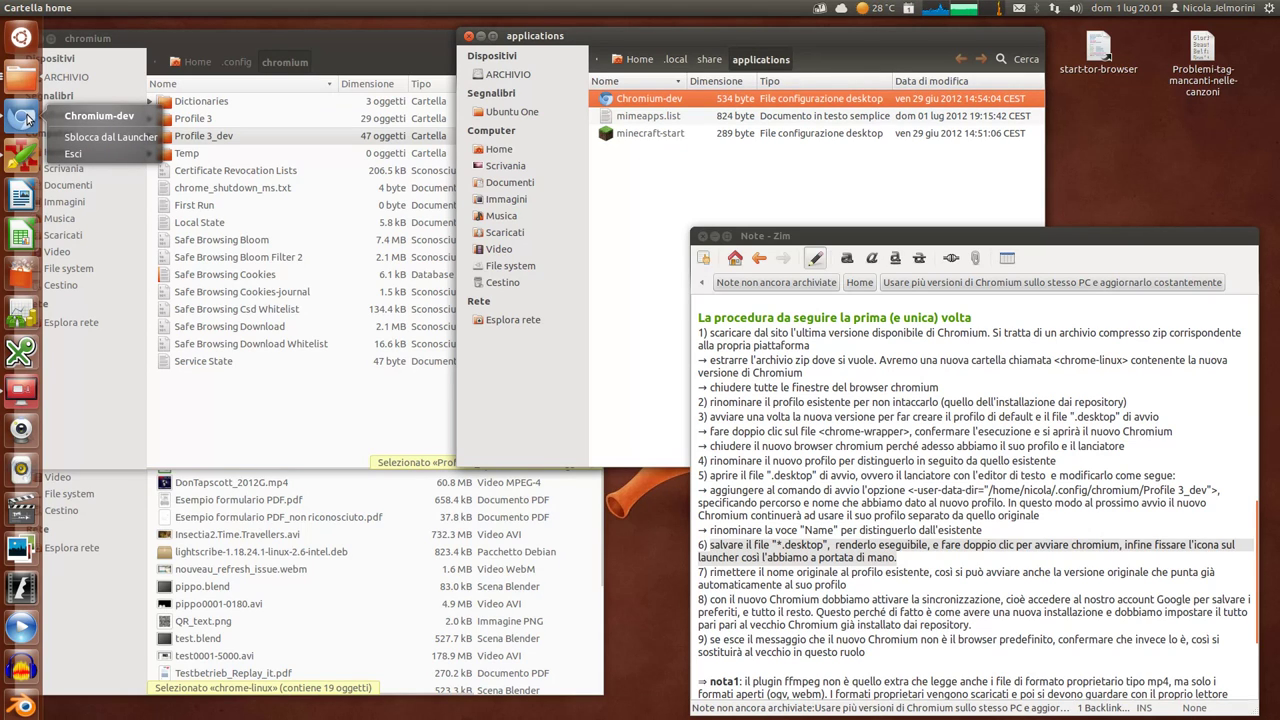
pyautogui.click(601, 67)
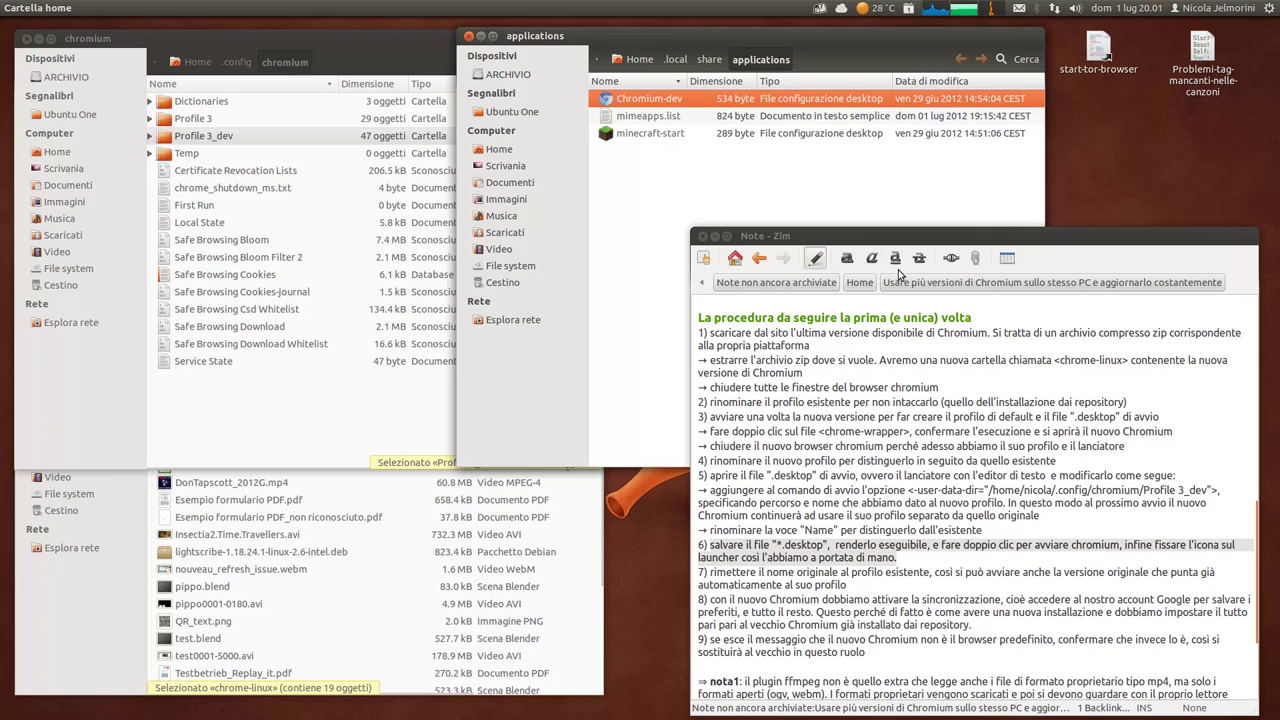
# Step: Highlight step 7 on restoring the existing profile's original name in the notes, and point out the Profile 3 folder
pyautogui.scroll(-2, 803, 573)
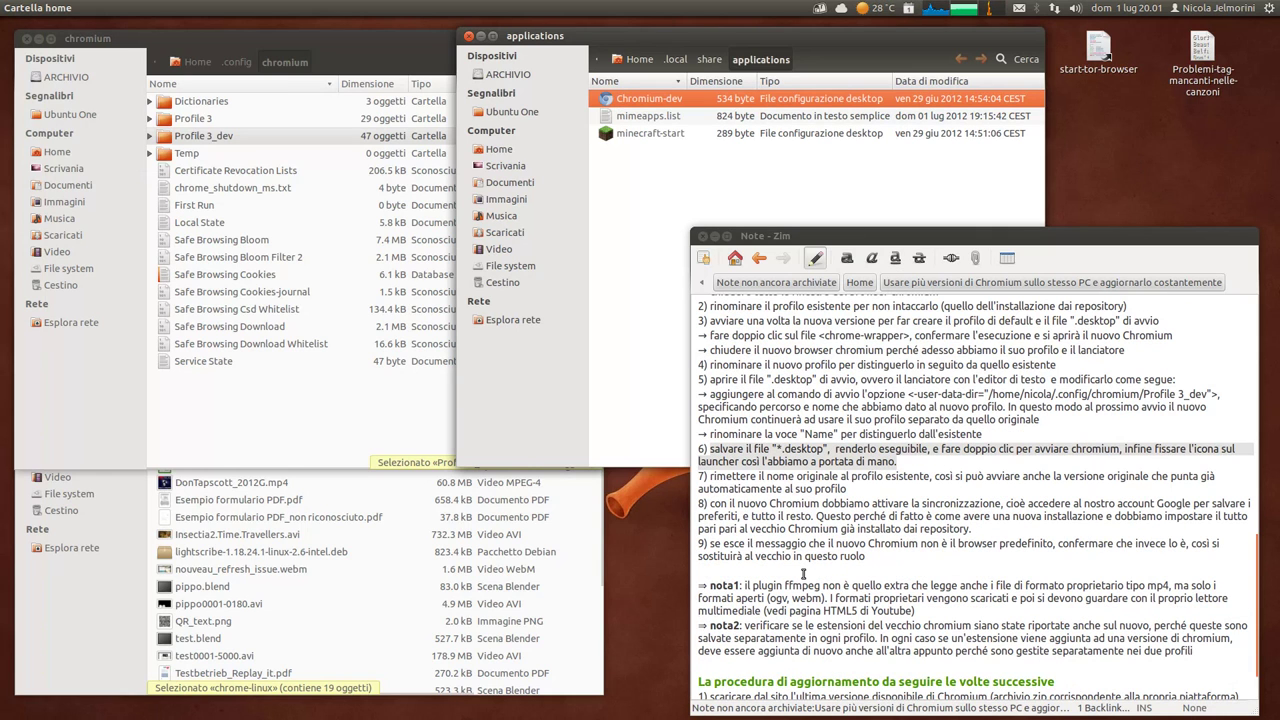
pyautogui.click(858, 487)
pyautogui.moveTo(858, 487); pyautogui.dragTo(698, 476)
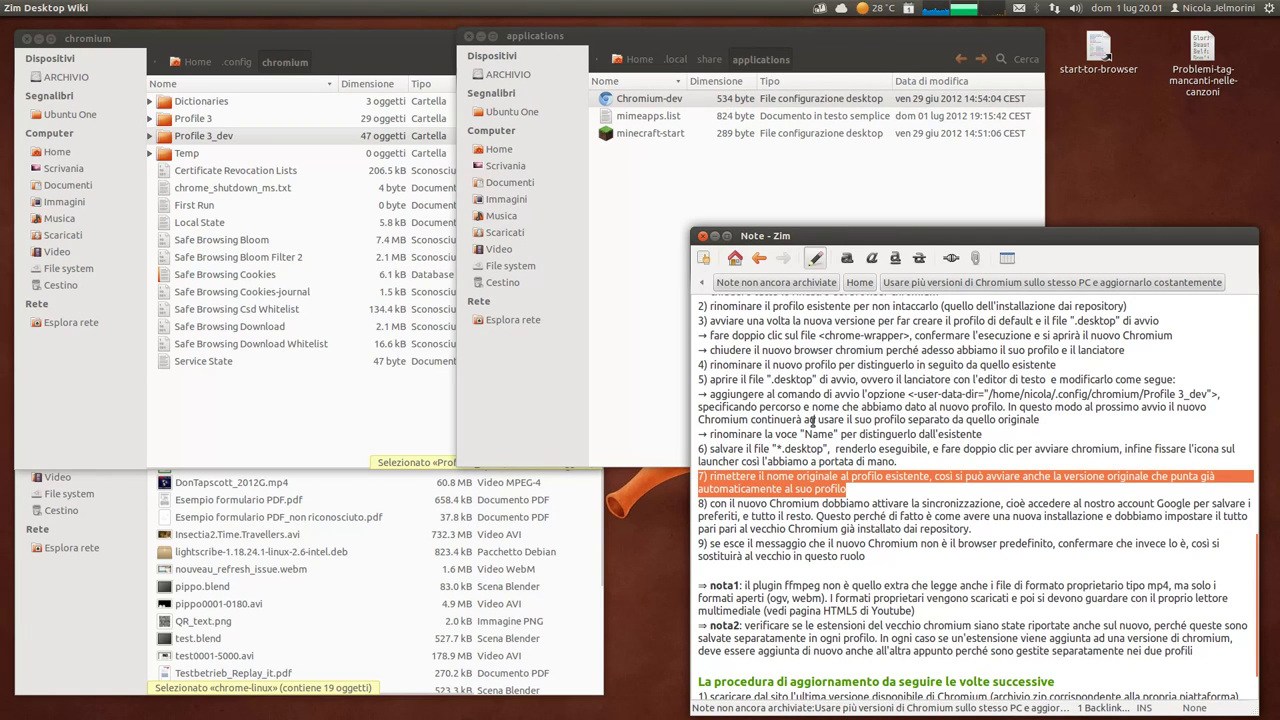
pyautogui.click(248, 36)
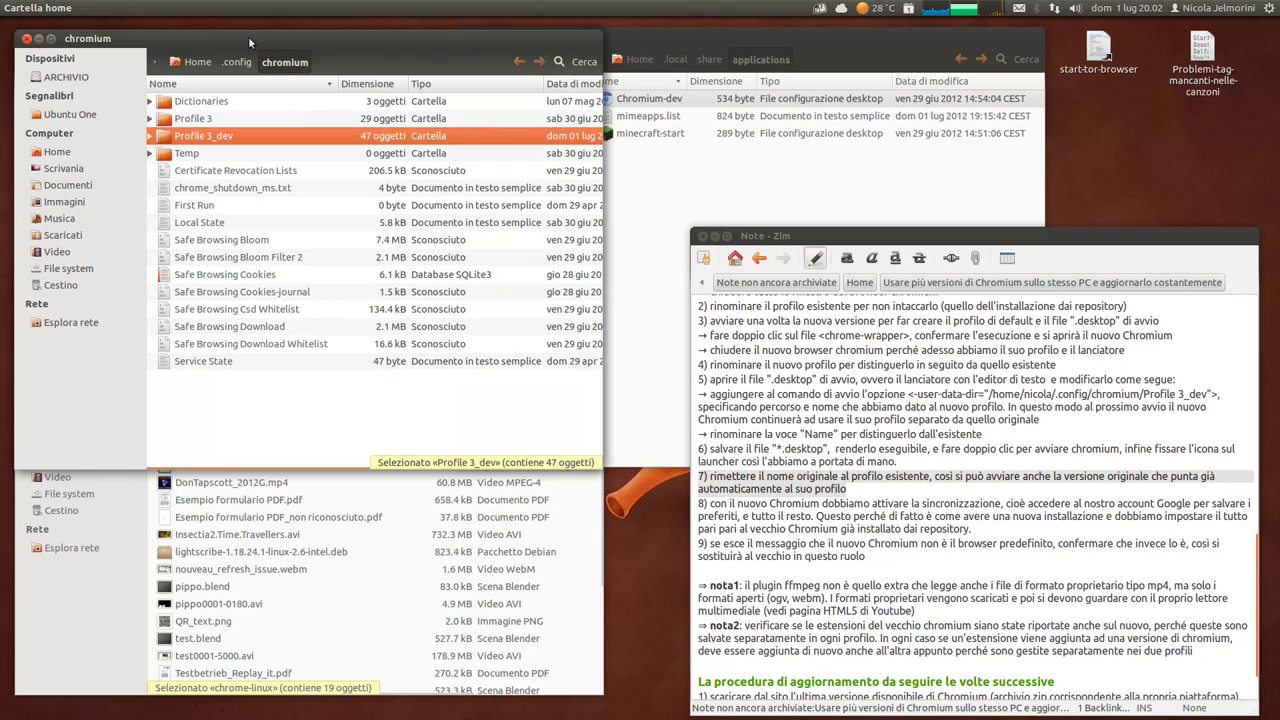
pyautogui.click(201, 122)
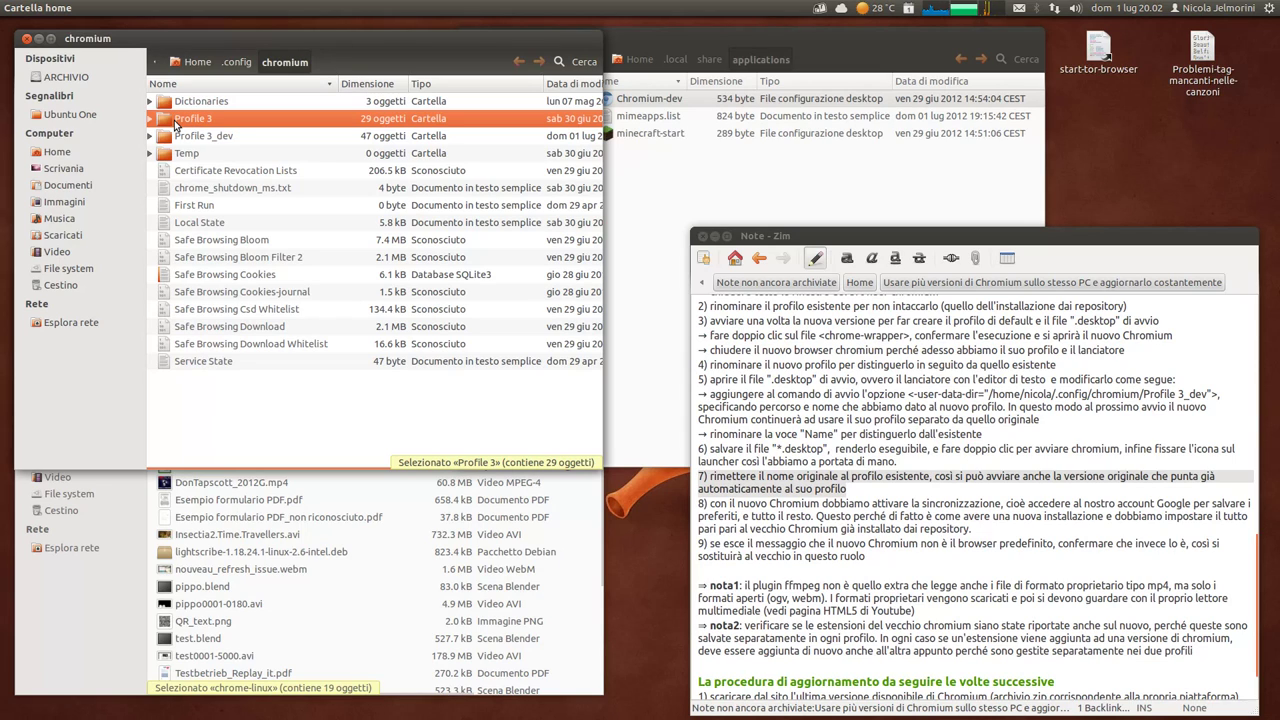
pyautogui.moveTo(983, 529); pyautogui.dragTo(920, 529)
pyautogui.click(870, 558)
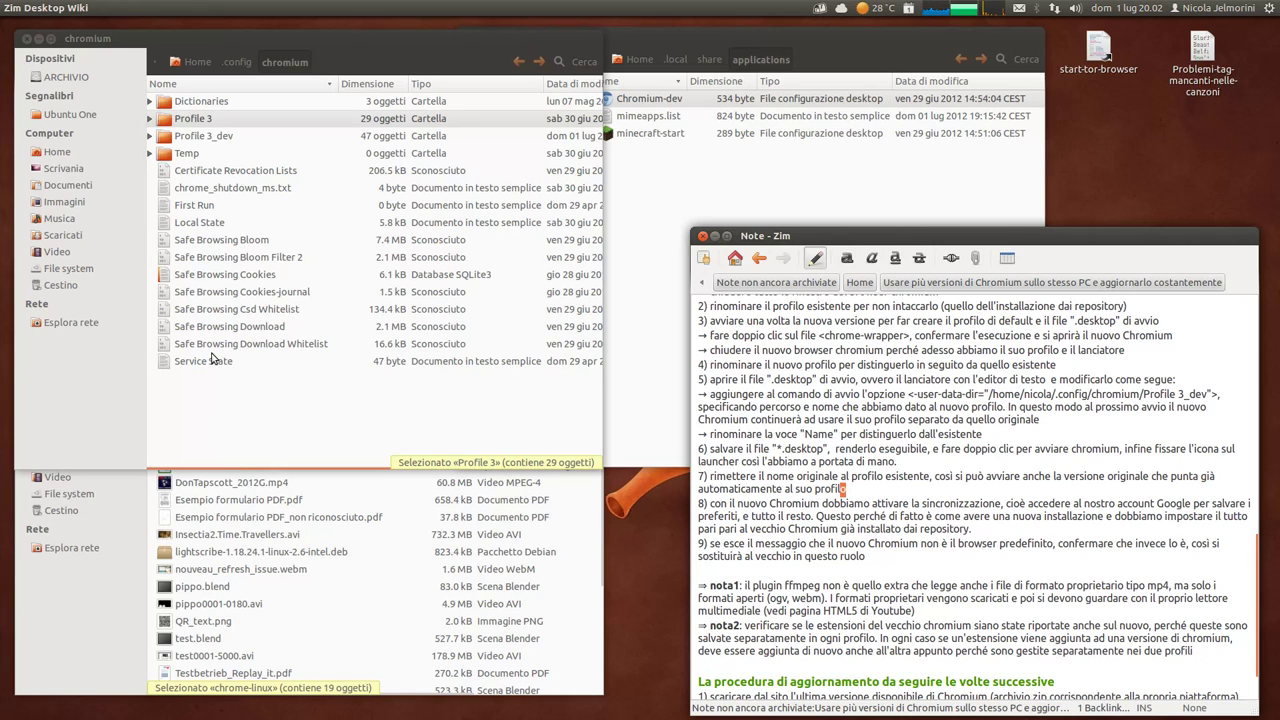
# Step: Launch the repository-installed Chromium and show its version information in the About Chromium window
pyautogui.press('super')
pyautogui.click(310, 118)
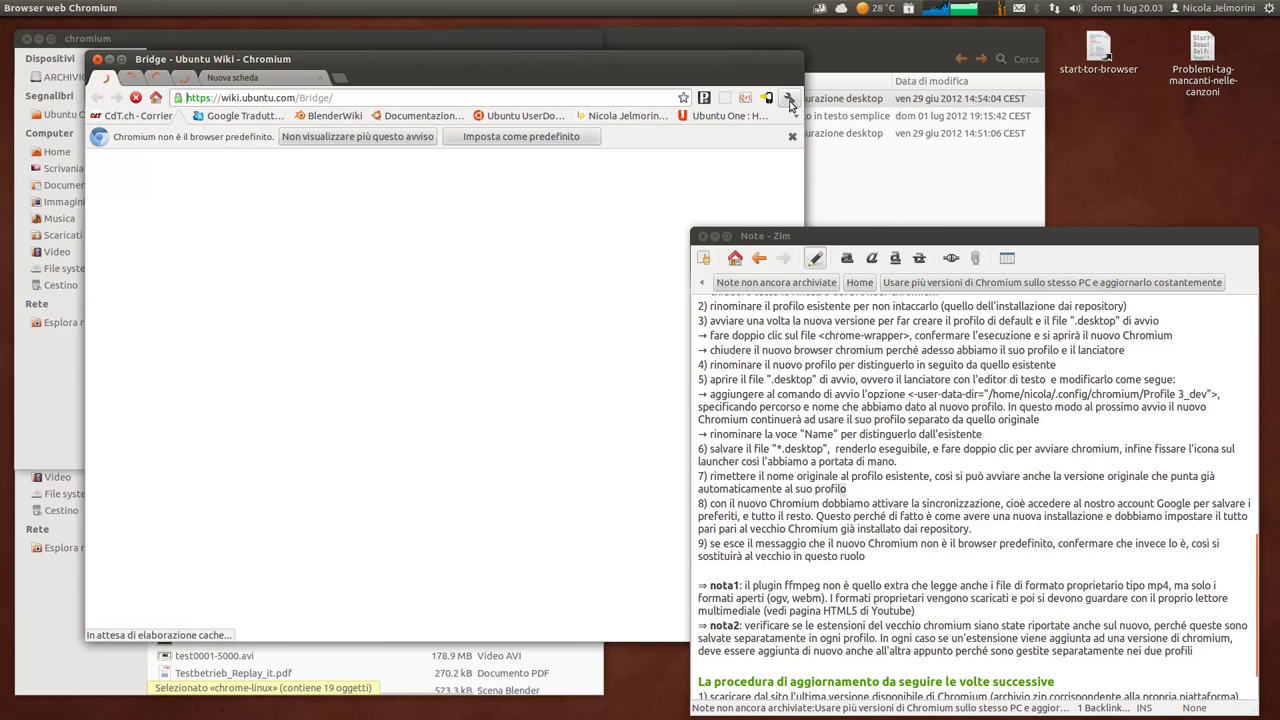
pyautogui.click(789, 97)
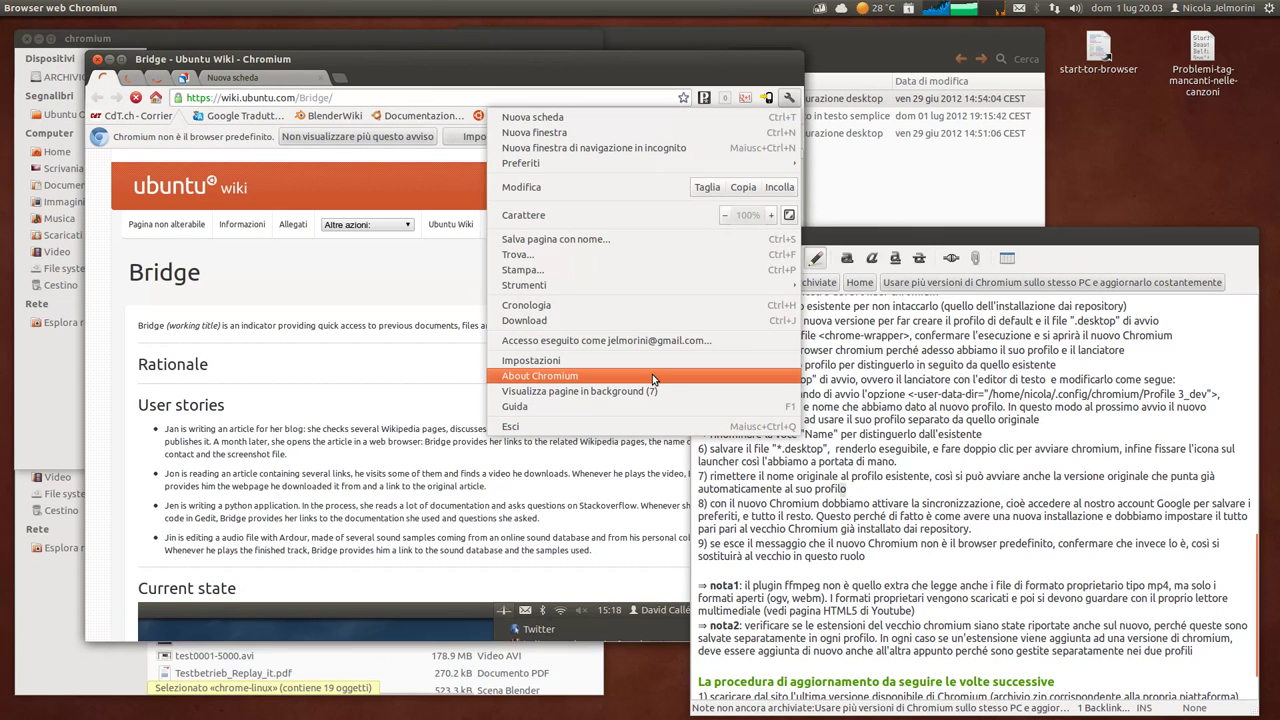
pyautogui.click(652, 374)
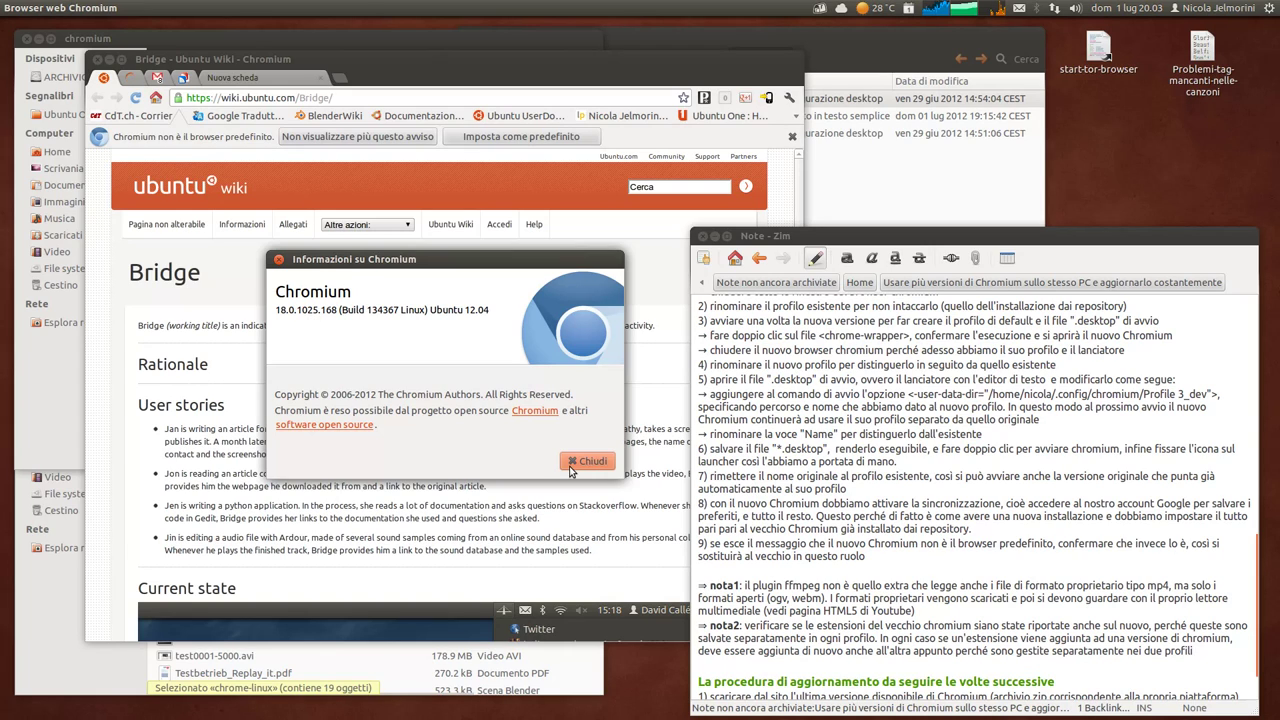
# Step: Switch to the development Chromium, show its version information page, and point out the version number
pyautogui.moveTo(6, 208)
pyautogui.click(20, 125)
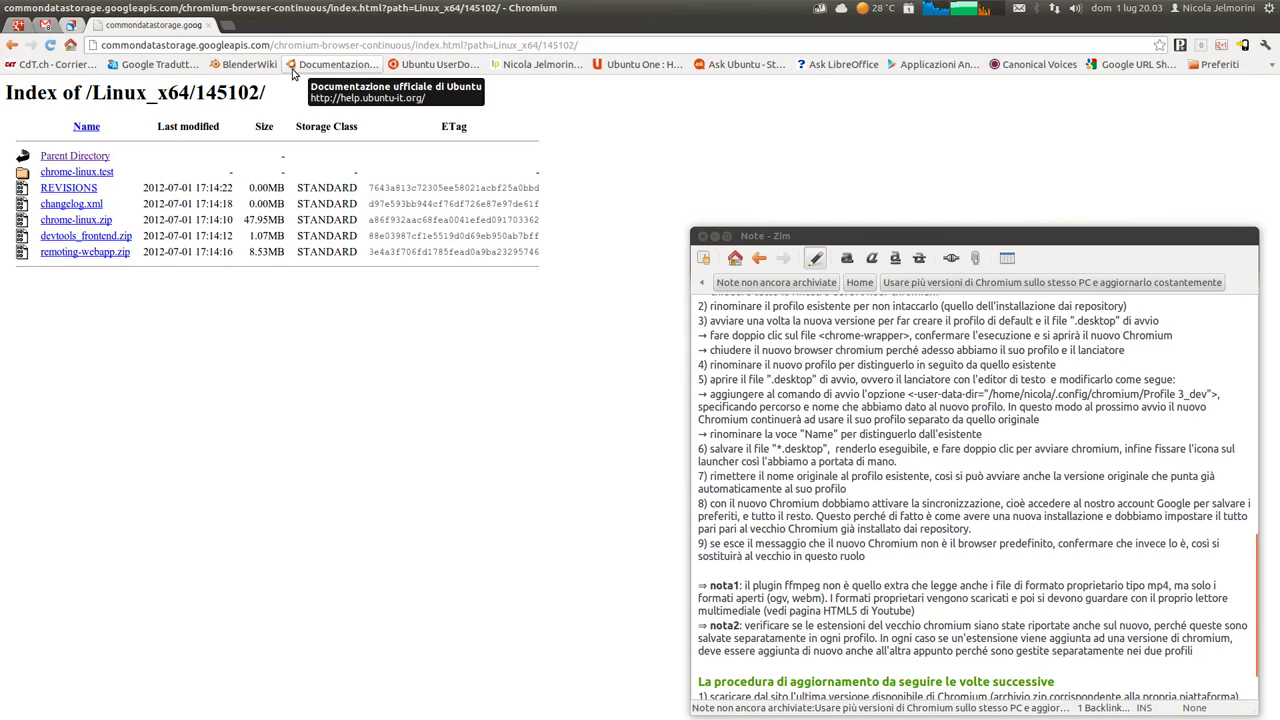
pyautogui.click(1265, 45)
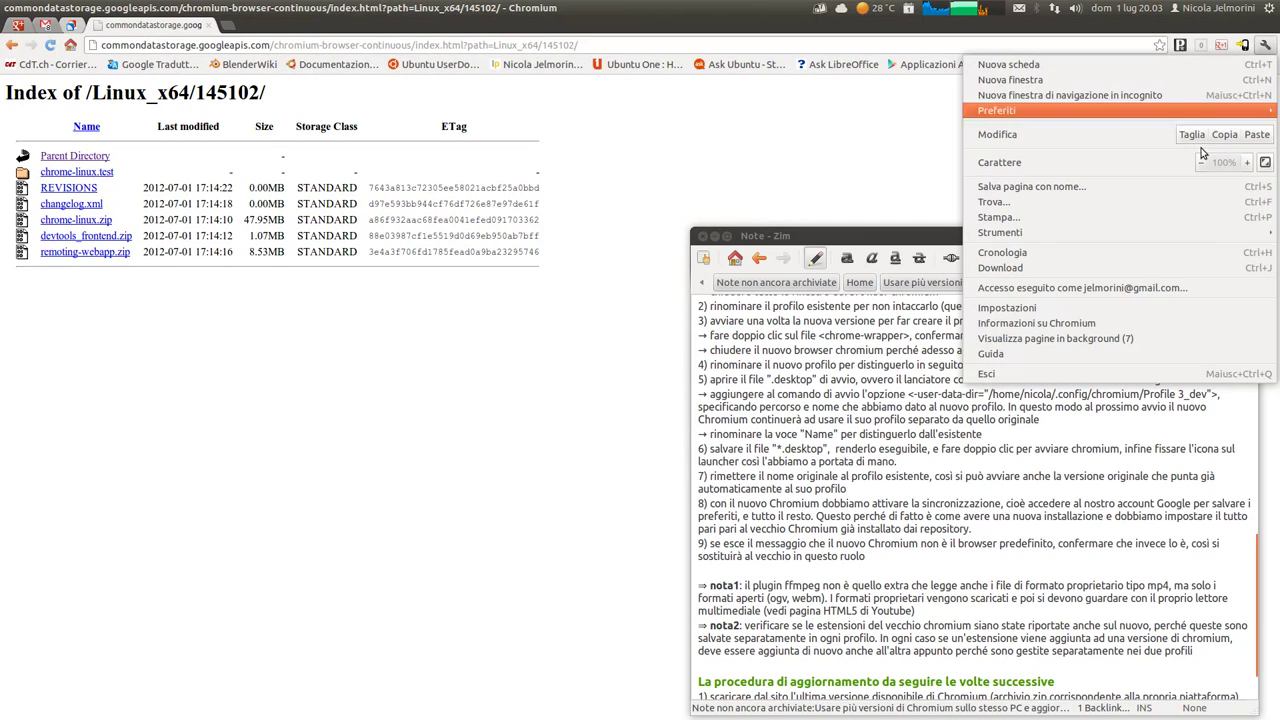
pyautogui.click(1176, 326)
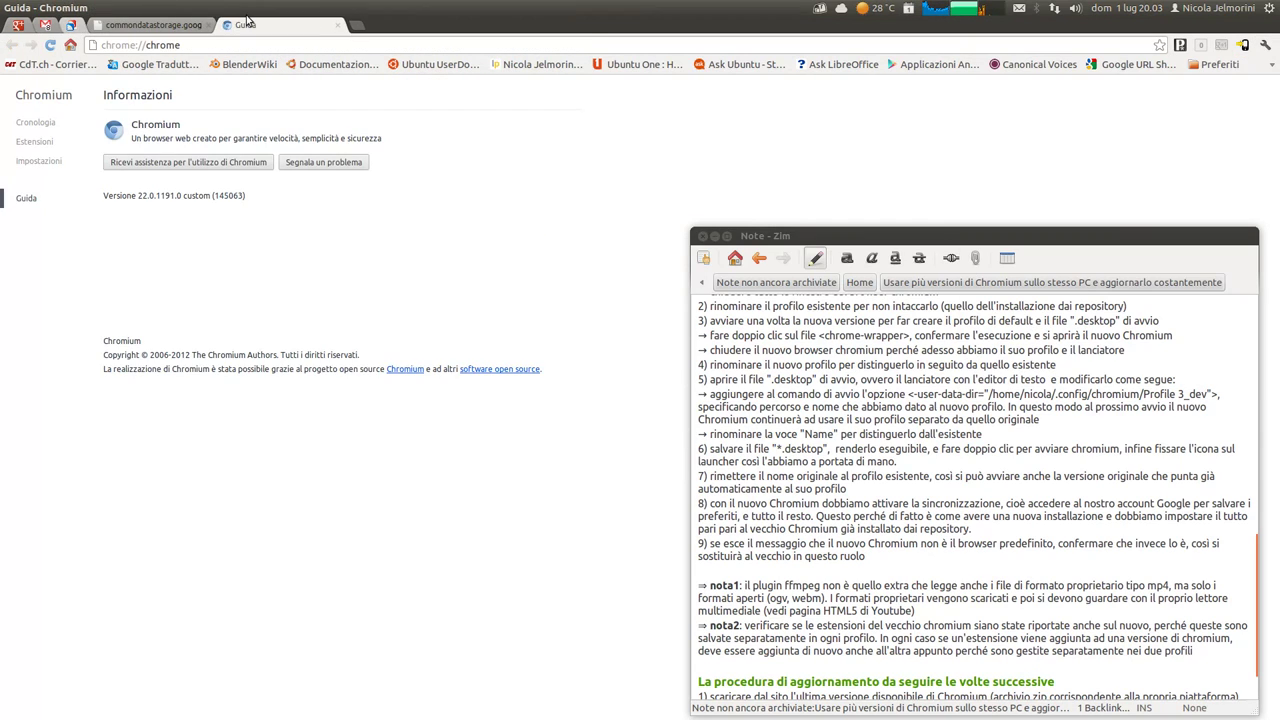
pyautogui.moveTo(138, 196); pyautogui.dragTo(327, 228)
pyautogui.click(327, 228)
# Step: Return to the original Chromium, dismiss its version information, and close its Ubuntu Wiki browser window
pyautogui.hotkey('alt', 'Tab')
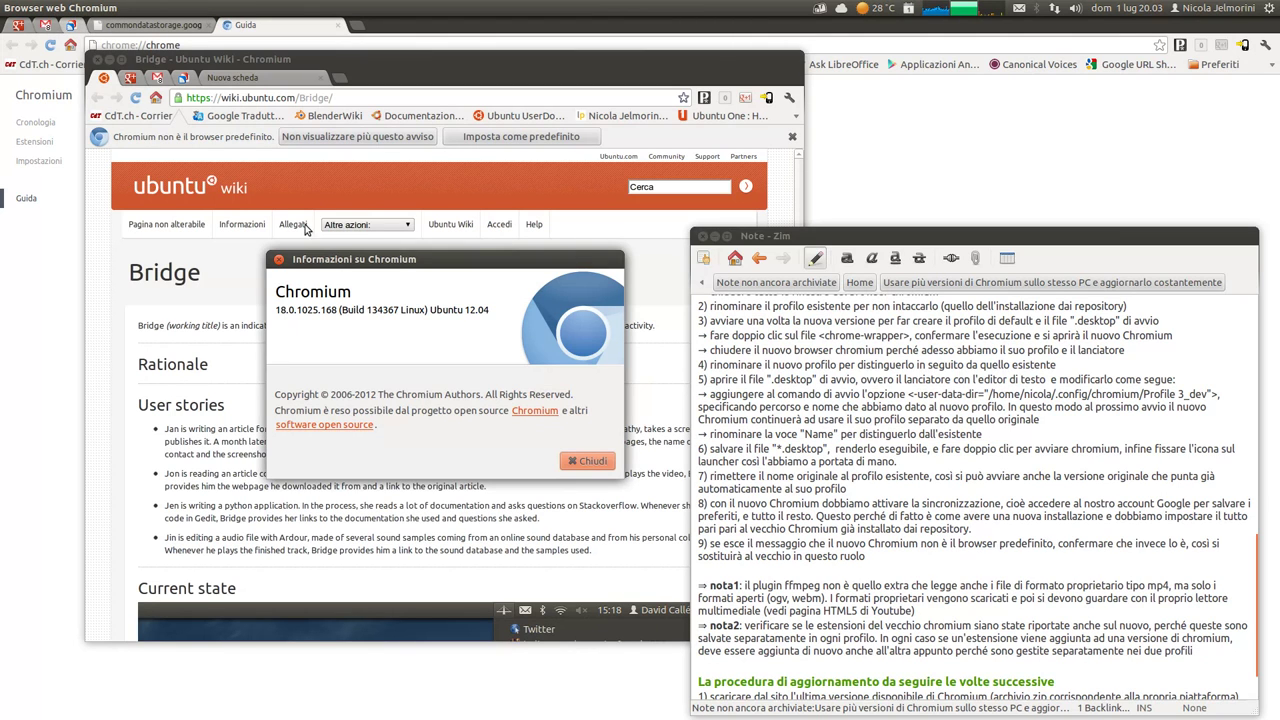
pyautogui.click(606, 462)
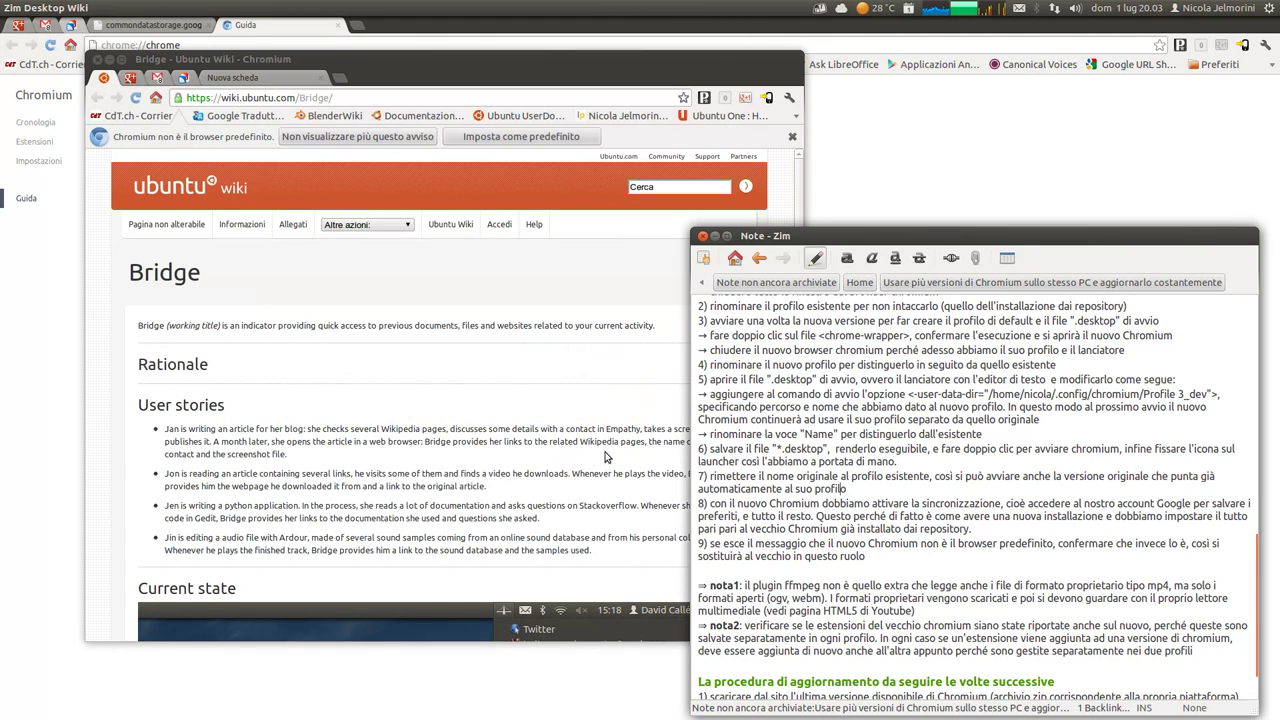
pyautogui.click(434, 54)
pyautogui.moveTo(434, 54); pyautogui.dragTo(442, 97)
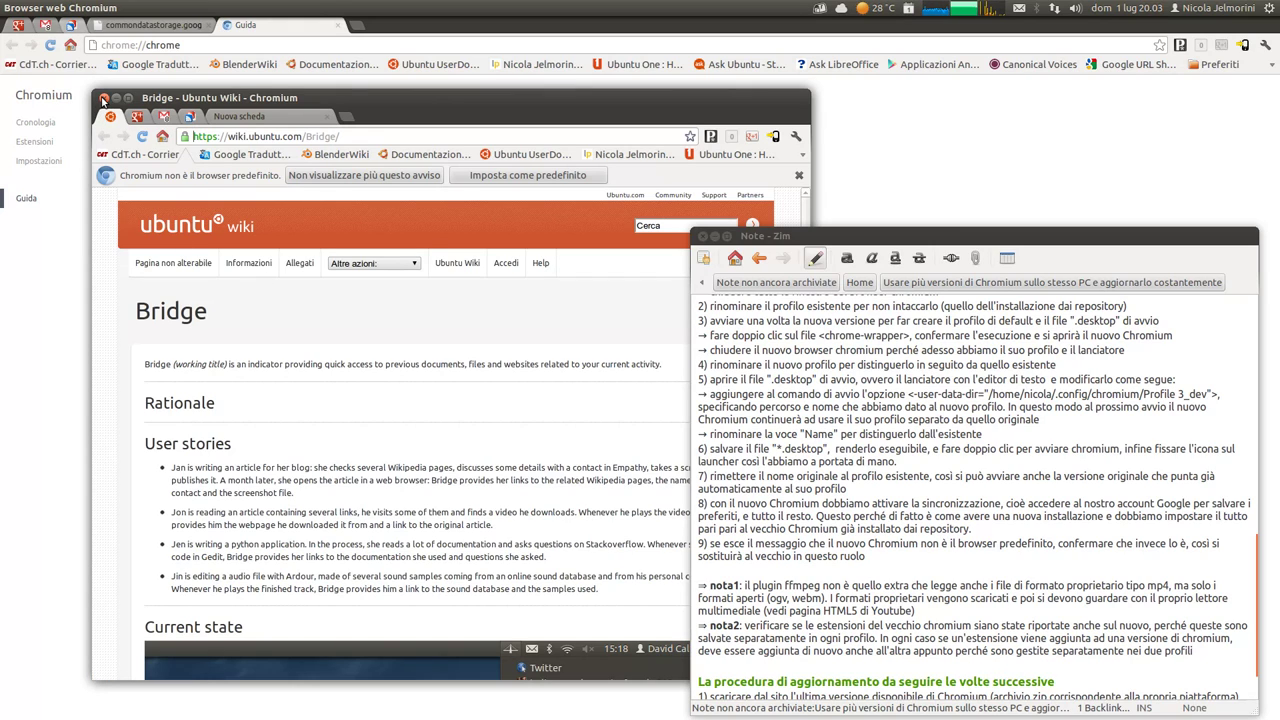
pyautogui.click(103, 98)
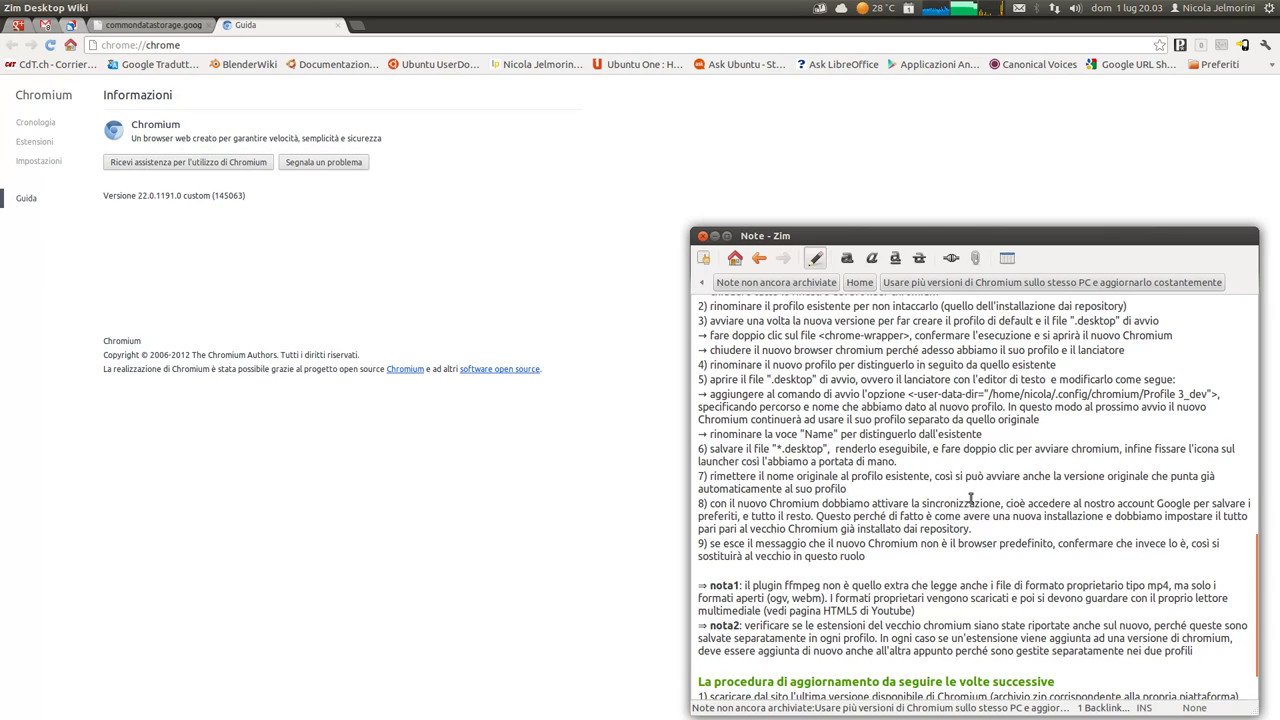
# Step: Highlight the full text of step 8 in the notes, on activating synchronization with the Google account in the new Chromium
pyautogui.moveTo(880, 490); pyautogui.dragTo(715, 492)
pyautogui.scroll(-5, 724, 477)
pyautogui.scroll(-1, 724, 477)
pyautogui.scroll(1, 724, 477)
pyautogui.click(743, 433)
pyautogui.scroll(-1, 772, 490)
pyautogui.scroll(-2, 772, 490)
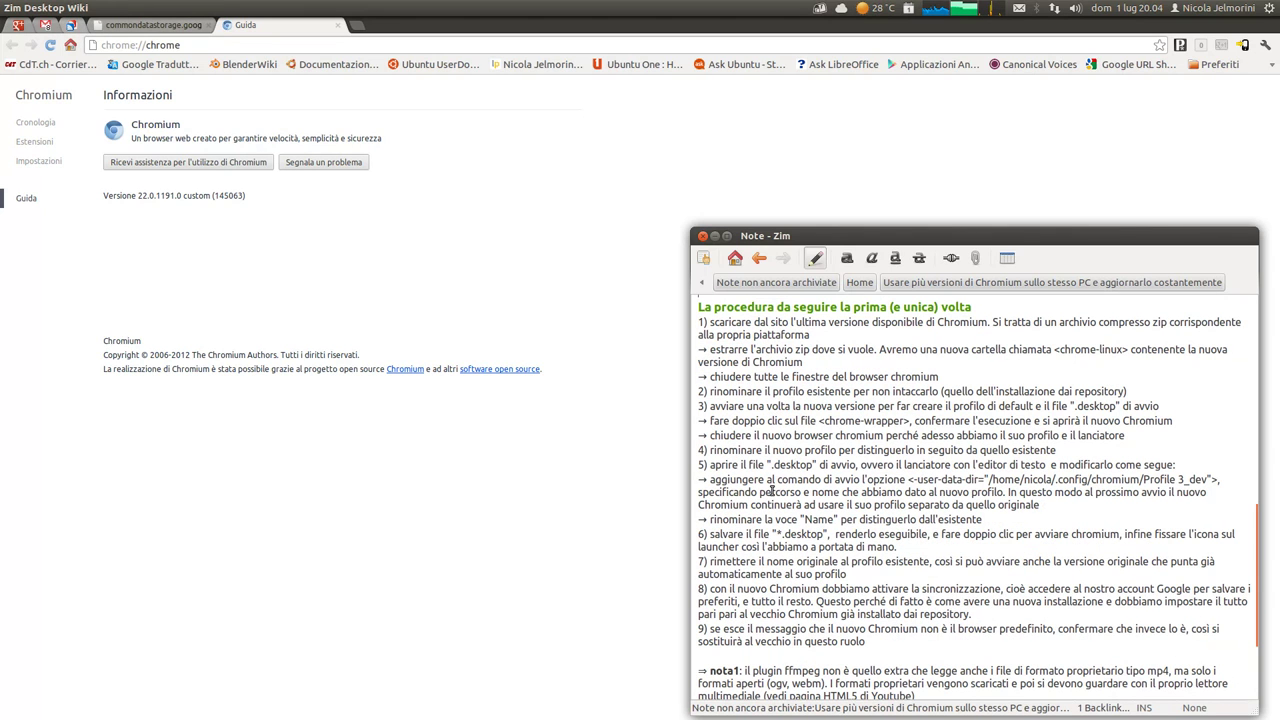
pyautogui.scroll(-3, 772, 490)
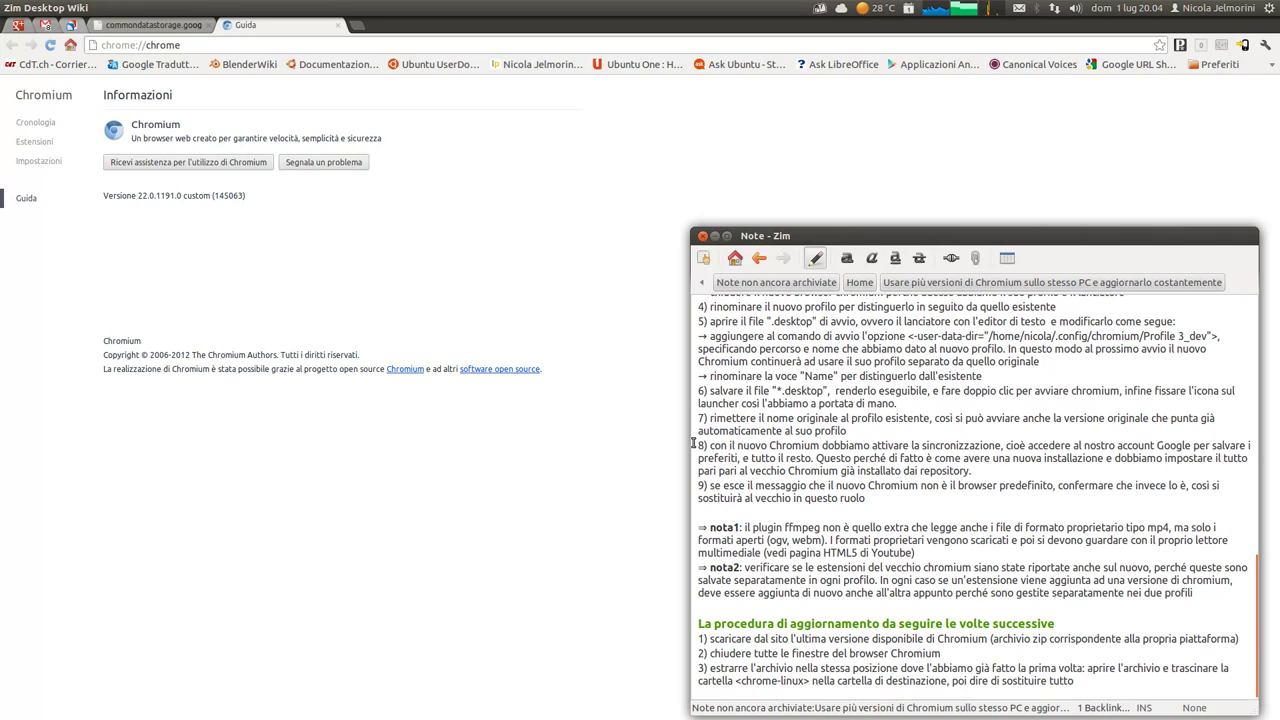
pyautogui.moveTo(694, 444); pyautogui.dragTo(701, 485)
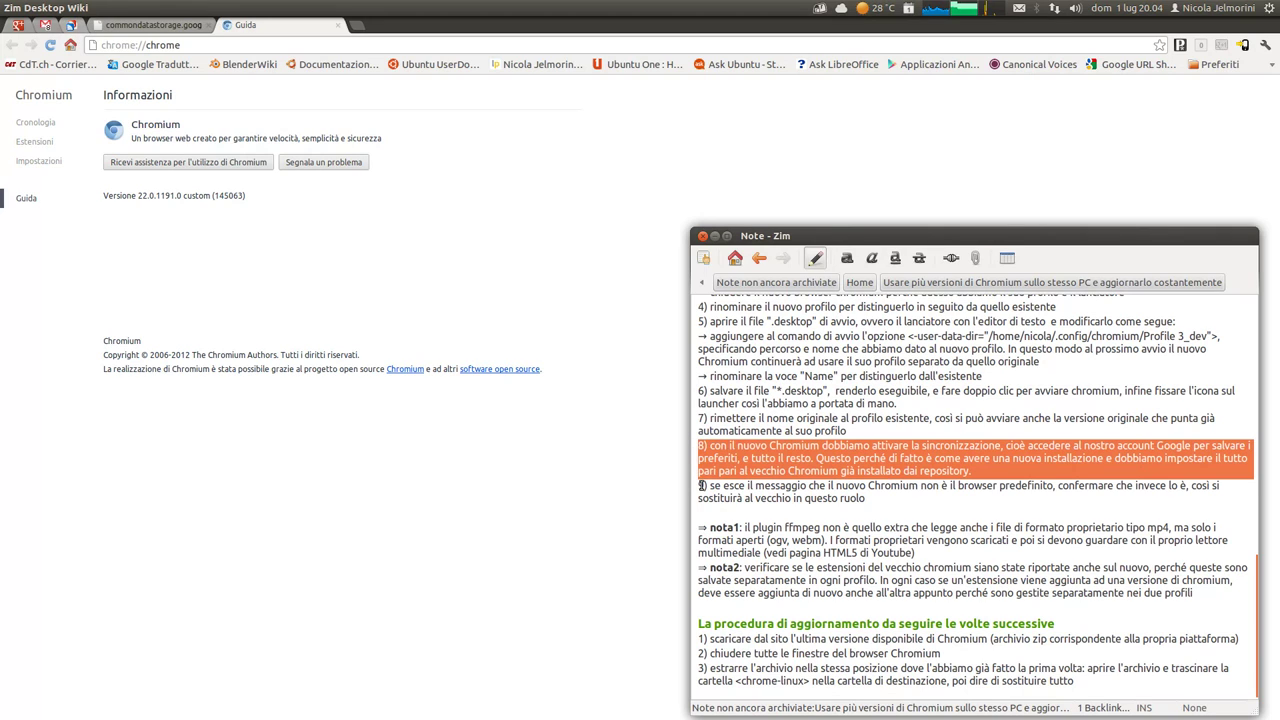